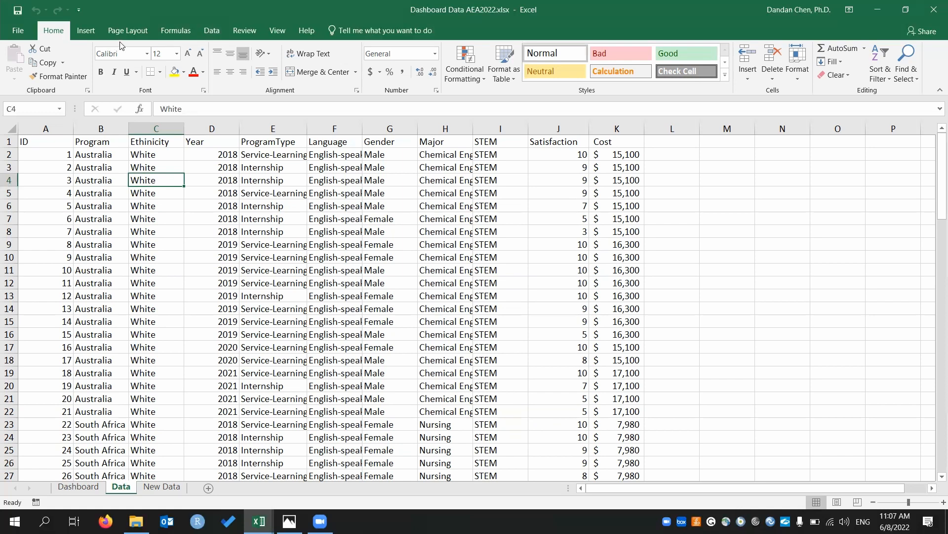
Step: Convert the data range A1:K101 on the Data sheet into a table with headers
left_click(86, 30)
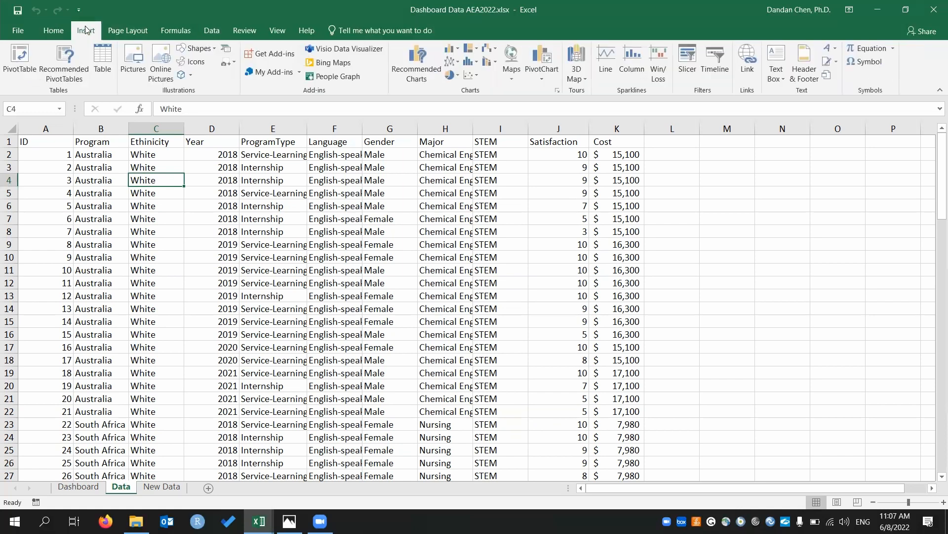
left_click(161, 202)
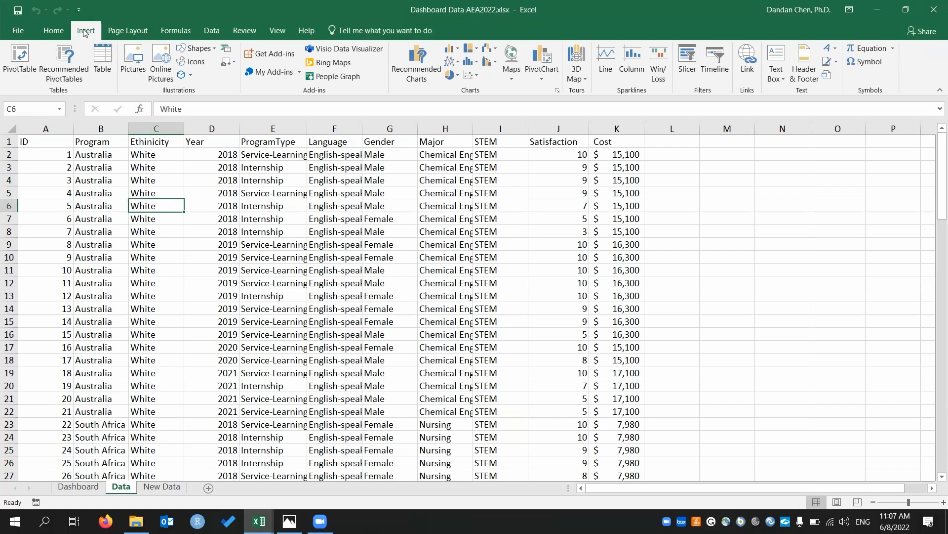
left_click(105, 59)
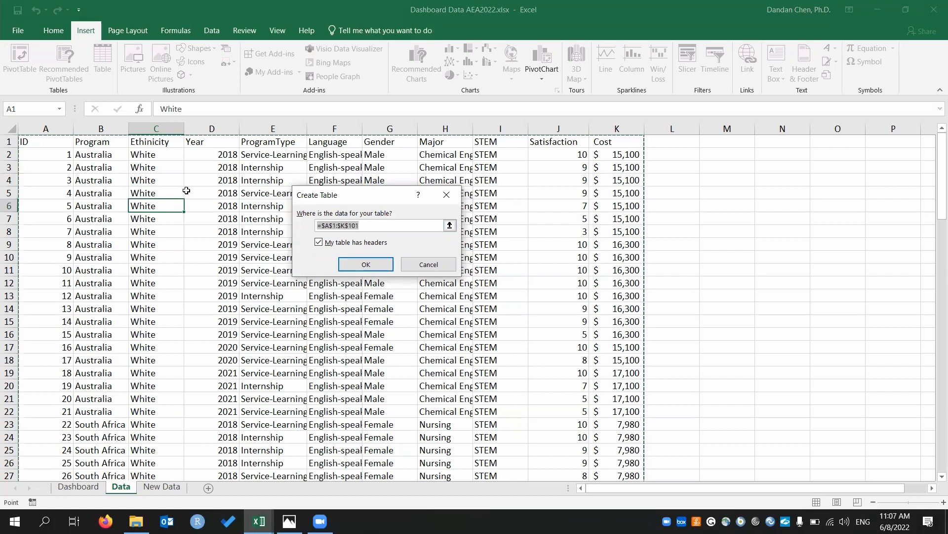
scroll(119, 219, "down", 16)
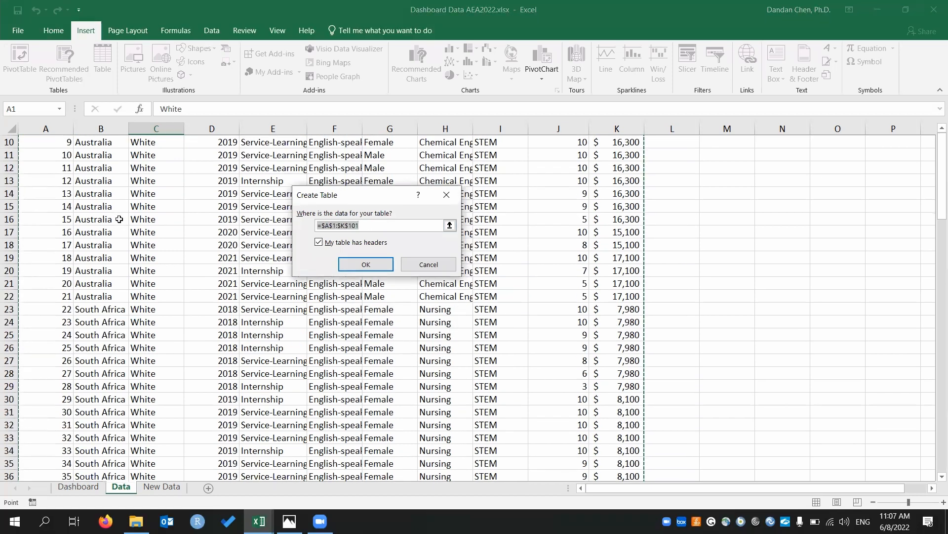
scroll(119, 219, "down", 20)
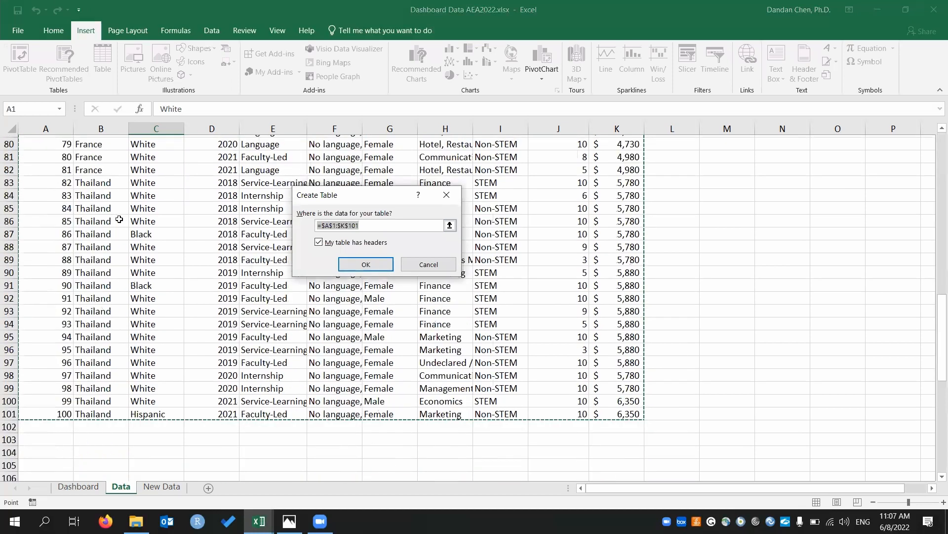
scroll(119, 219, "up", 5)
scroll(119, 219, "up", 3)
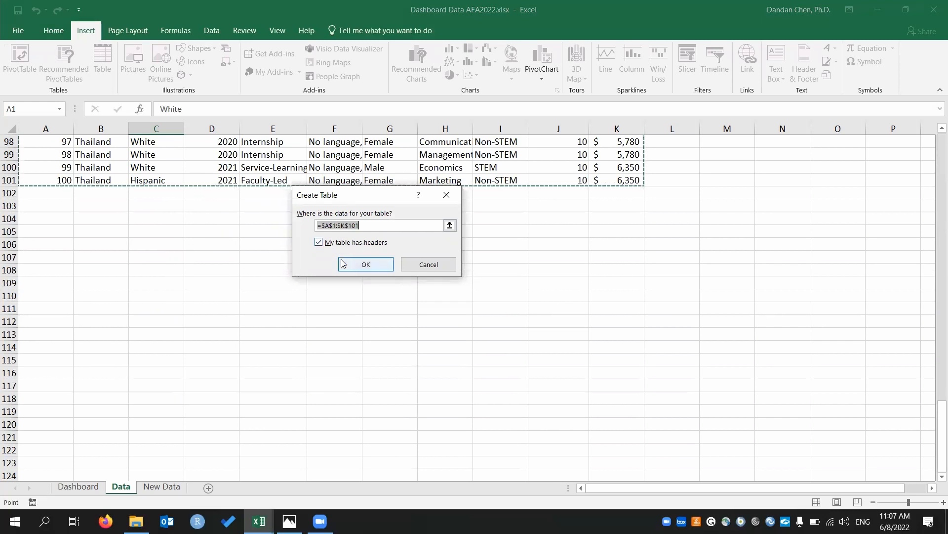
left_click(372, 265)
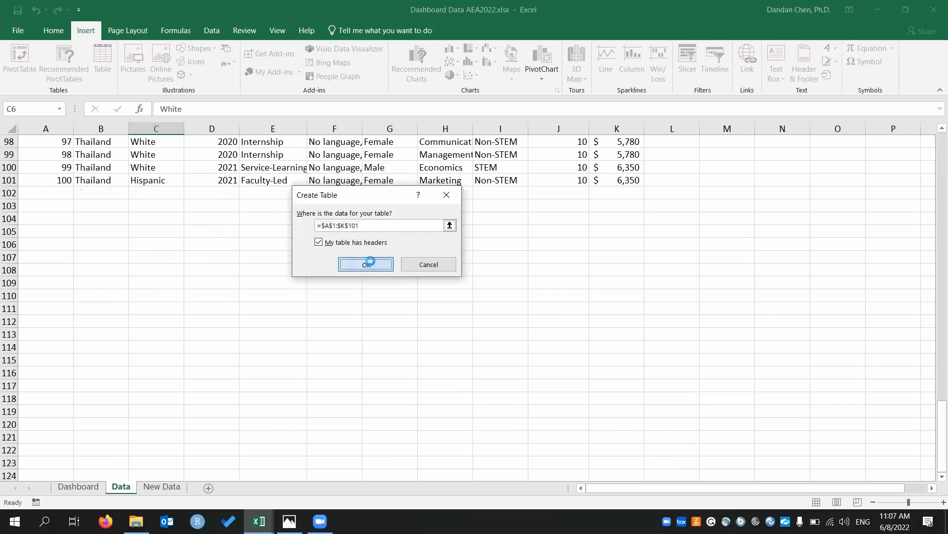
scroll(370, 260, "up", 3)
scroll(370, 260, "up", 6)
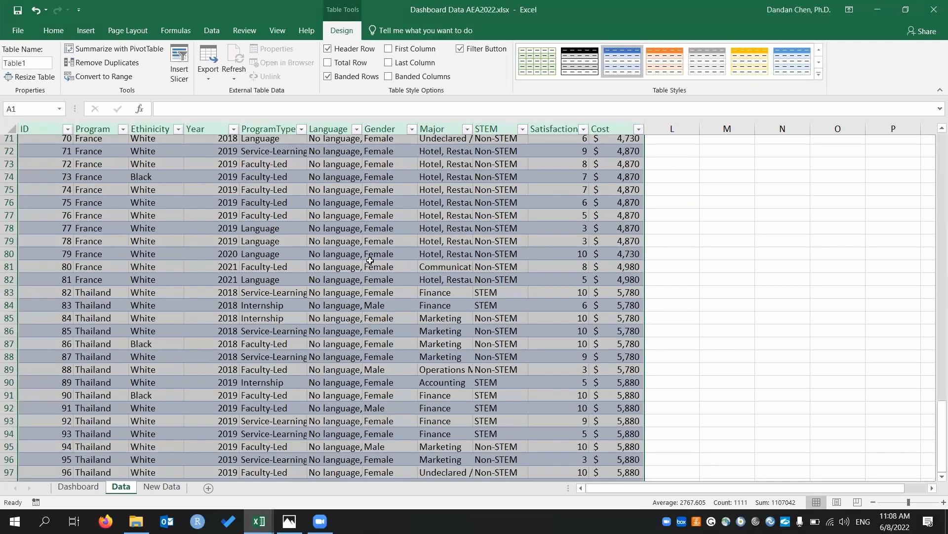
scroll(370, 260, "up", 20)
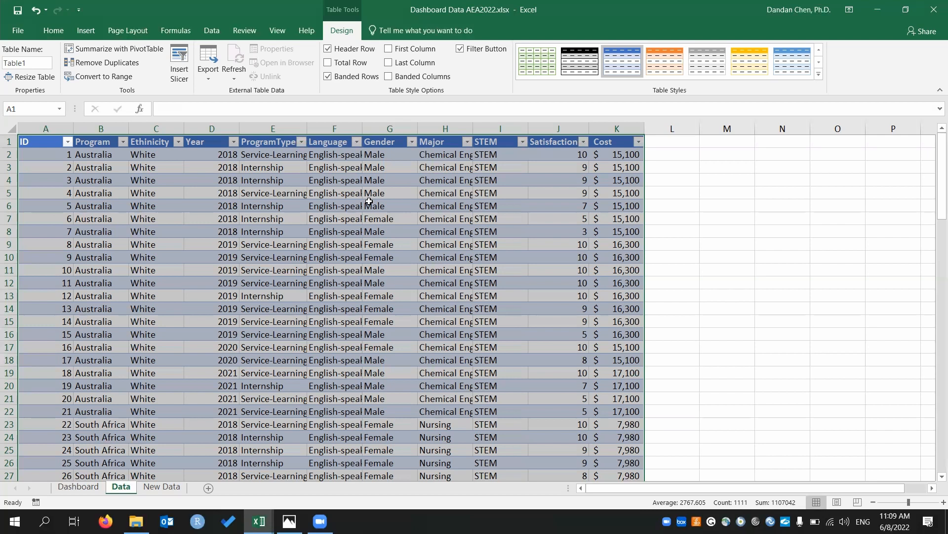
Step: Create a PivotTable from Table1 on a new worksheet
left_click(369, 202)
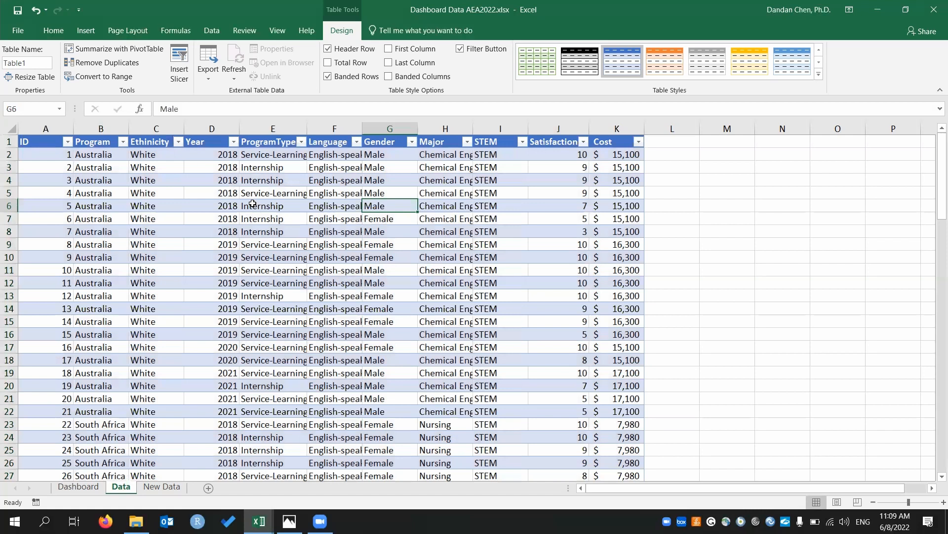
left_click(253, 204)
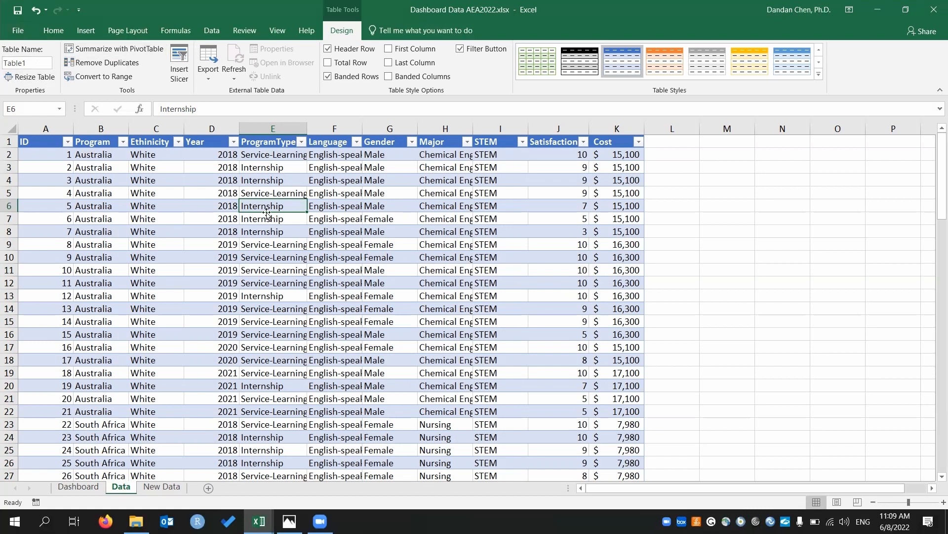
left_click(89, 33)
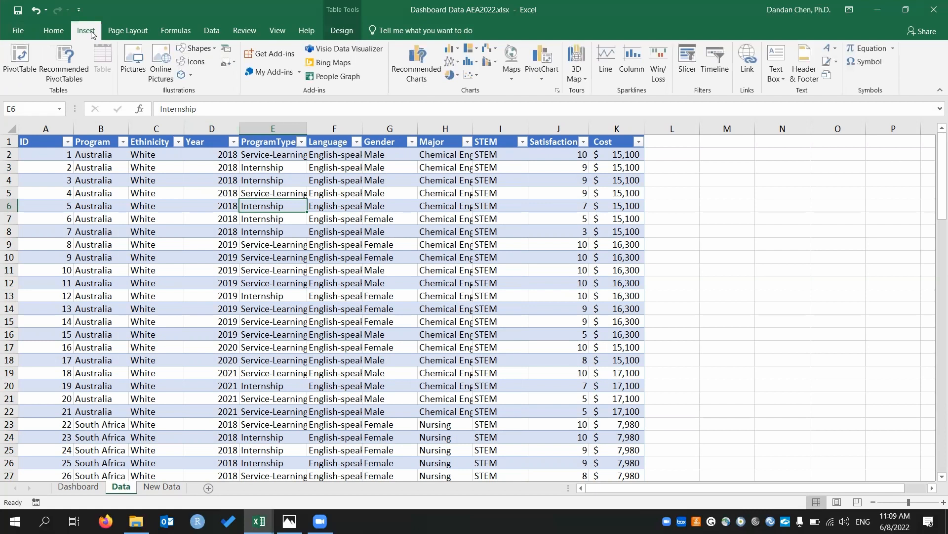
left_click(21, 65)
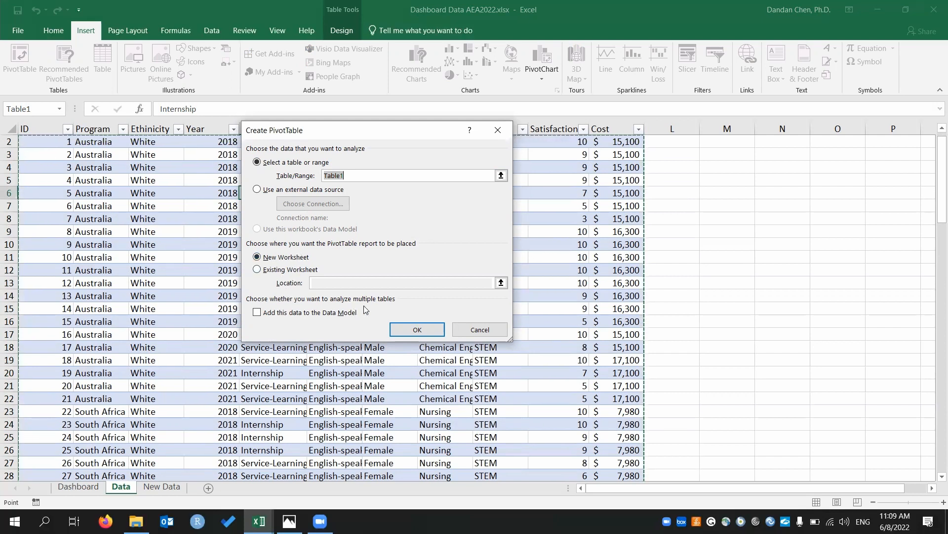
left_click(408, 330)
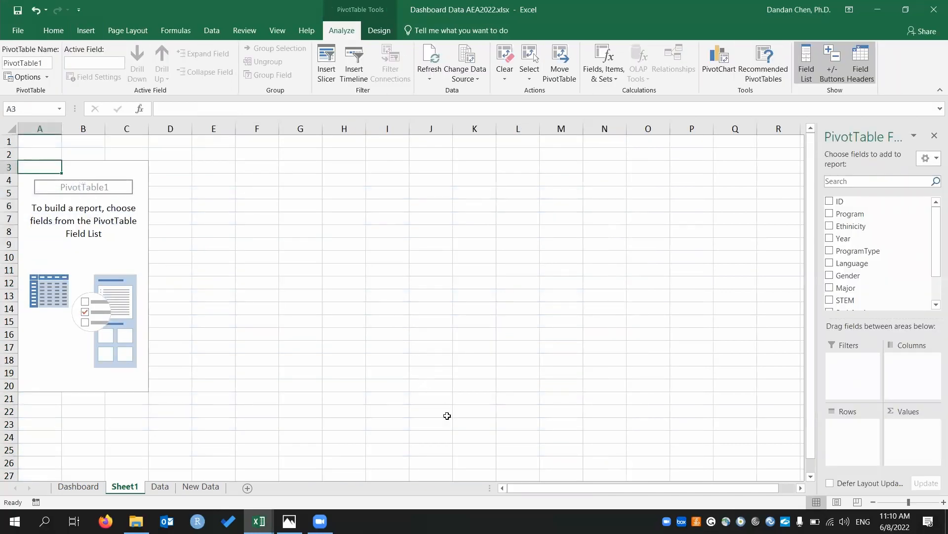
Step: Consult the dashboard in dashboard showcase_final.xlsx, and add Ethinicity to both the rows and the values of the new PivotTable in Dashboard Data AEA2022.xlsx
mouse_move(259, 521)
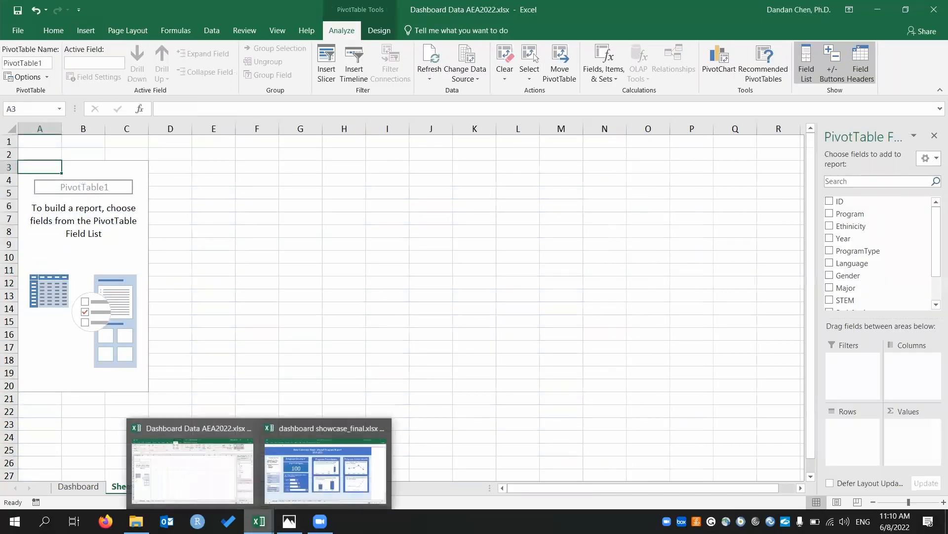
left_click(297, 475)
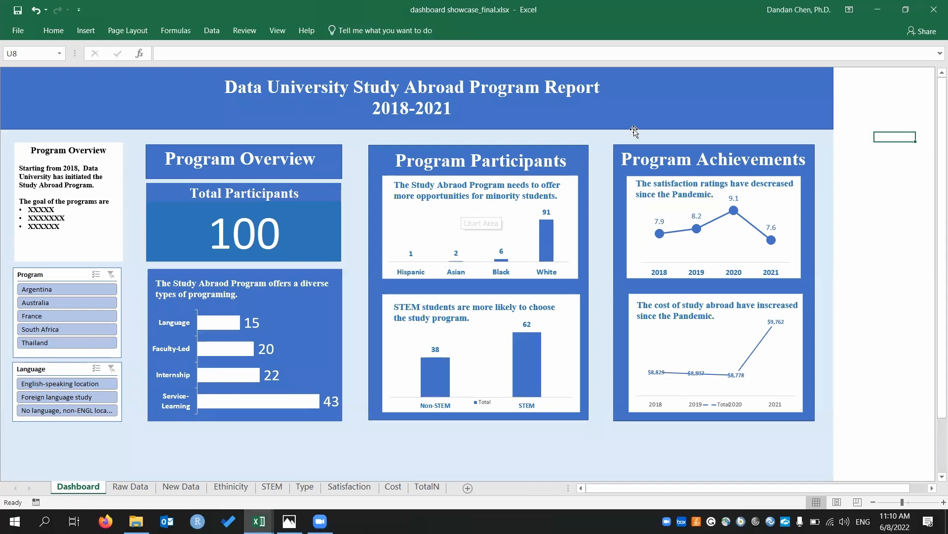
left_click(878, 9)
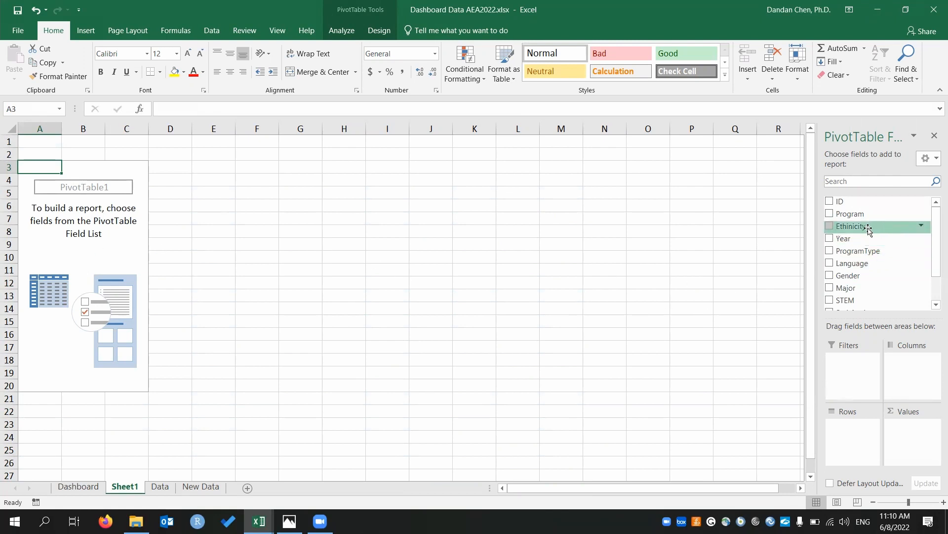
left_click_drag(868, 231, 845, 428)
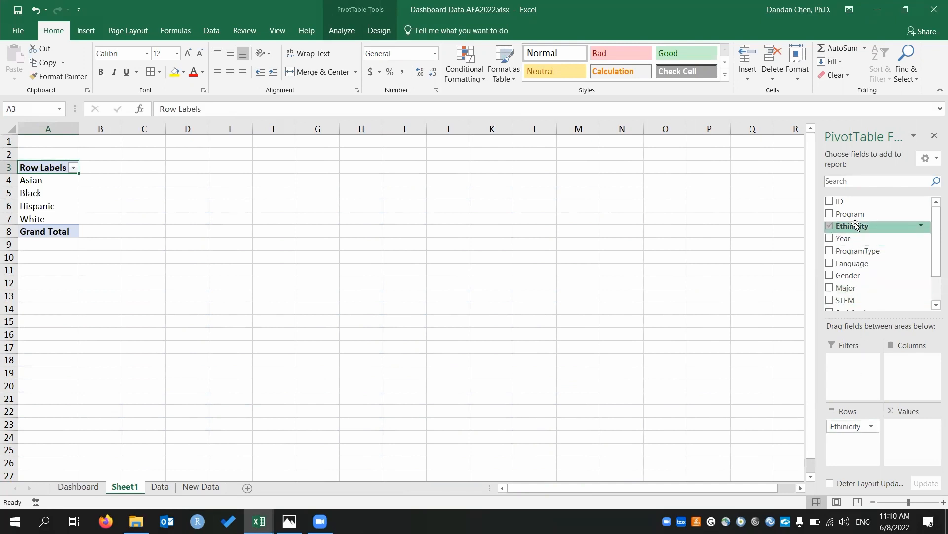
left_click_drag(856, 226, 906, 430)
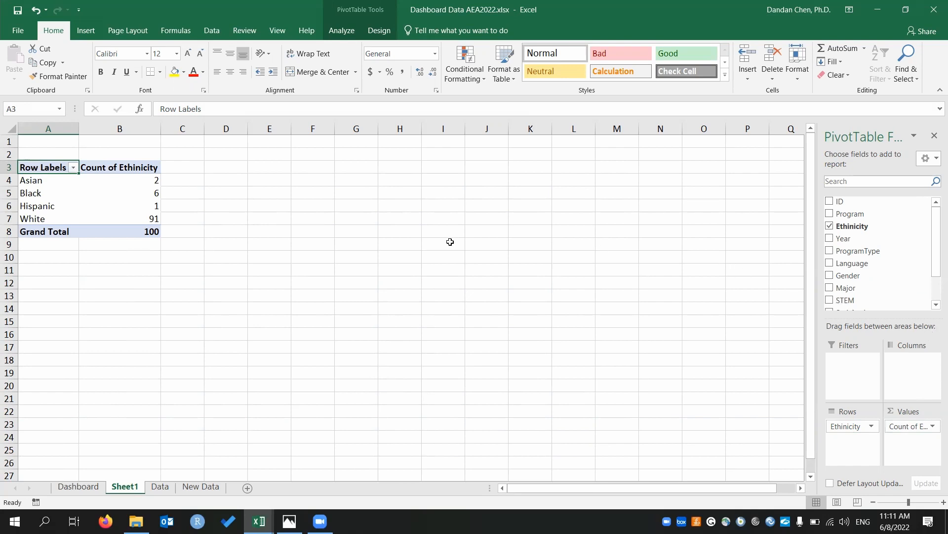
Step: Sort the PivotTable's row labels in descending order by Count of Ethinicity
left_click(73, 168)
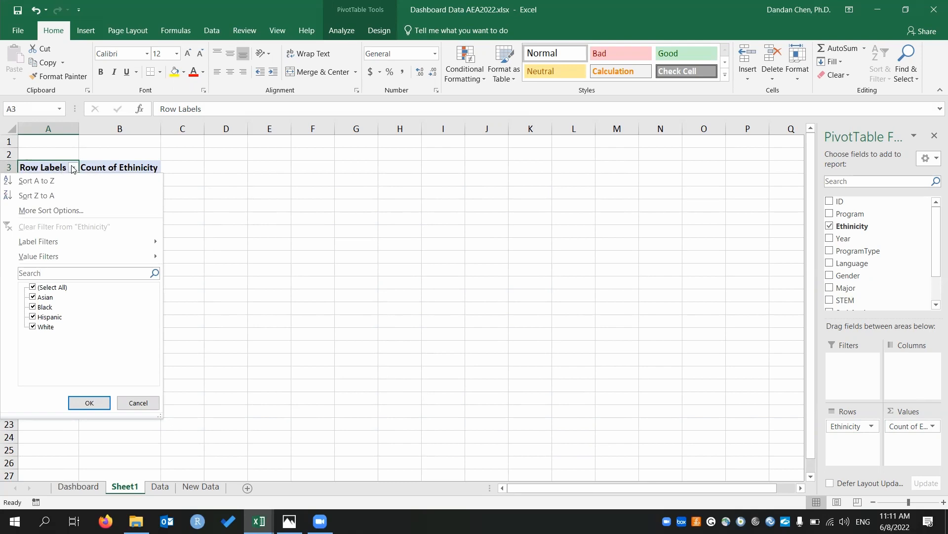
left_click(51, 211)
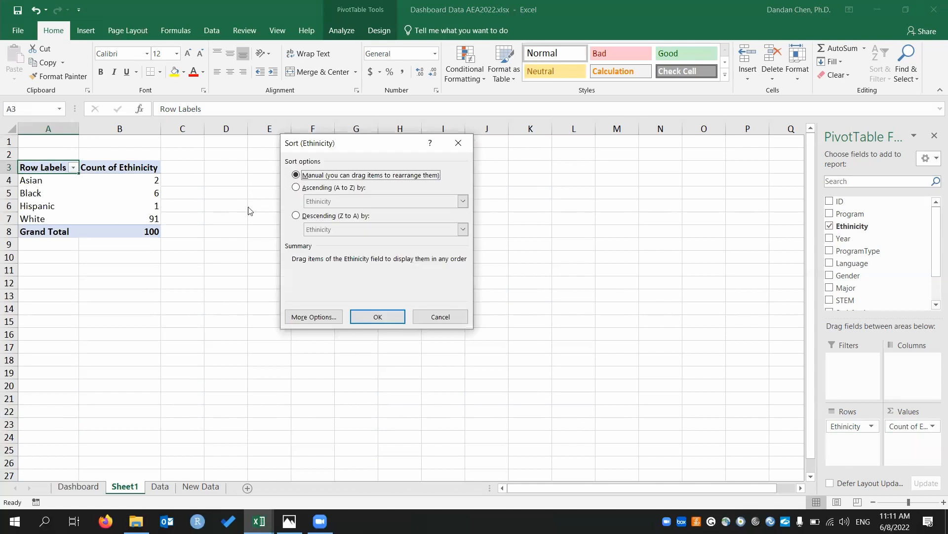
left_click(327, 215)
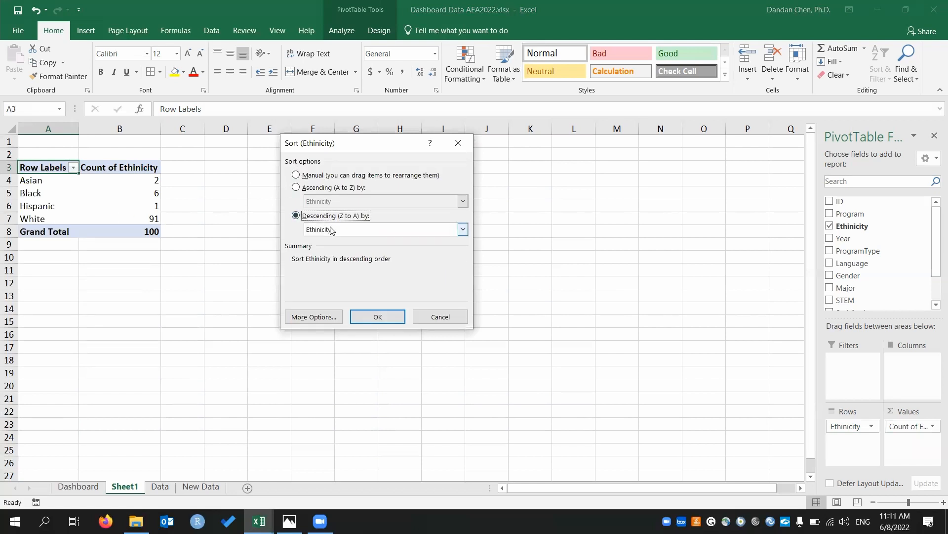
left_click(333, 230)
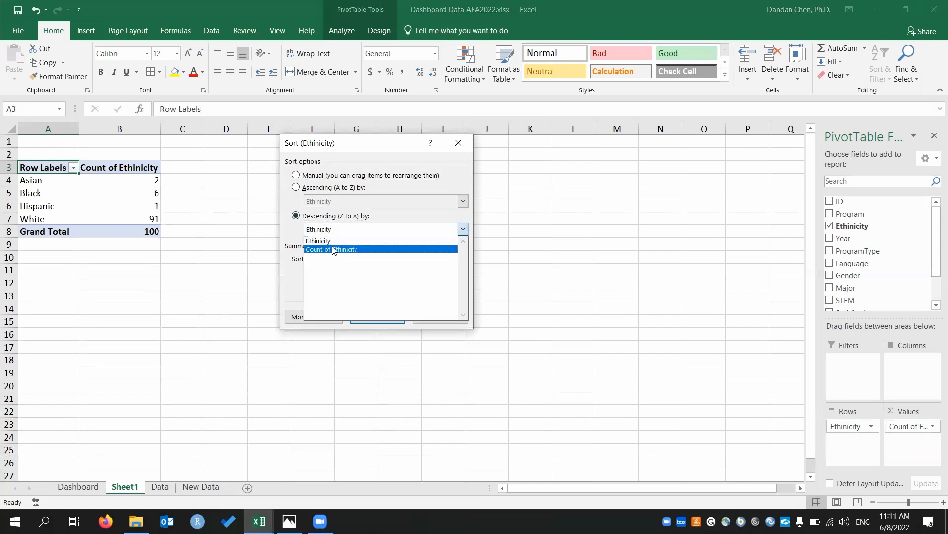
left_click(334, 250)
left_click(374, 316)
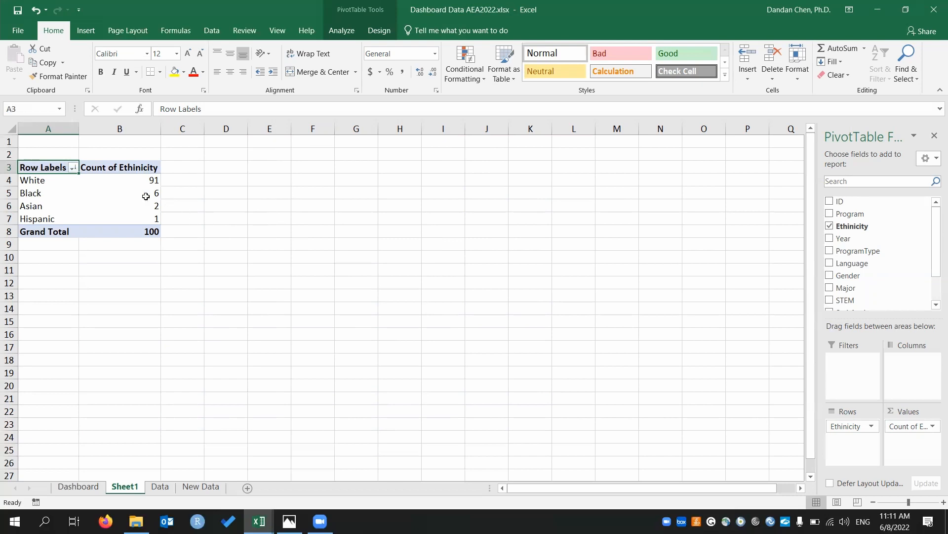
Step: Insert a Clustered Column PivotChart based on the ethnicity PivotTable
mouse_move(137, 193)
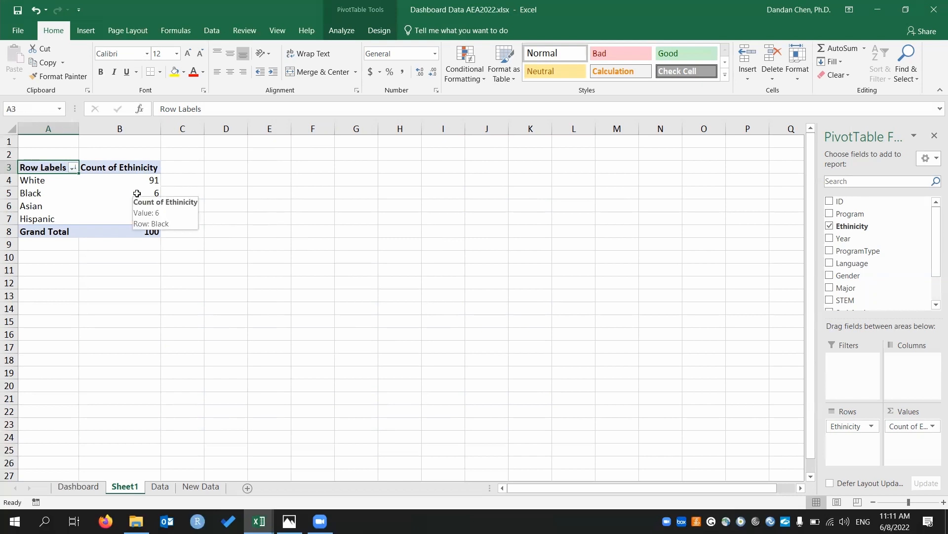
left_click(137, 193)
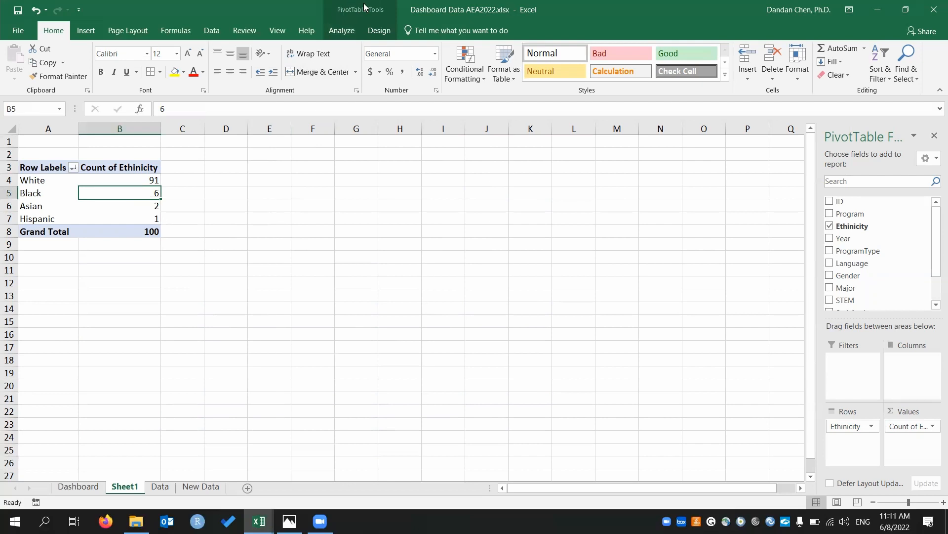
left_click(339, 34)
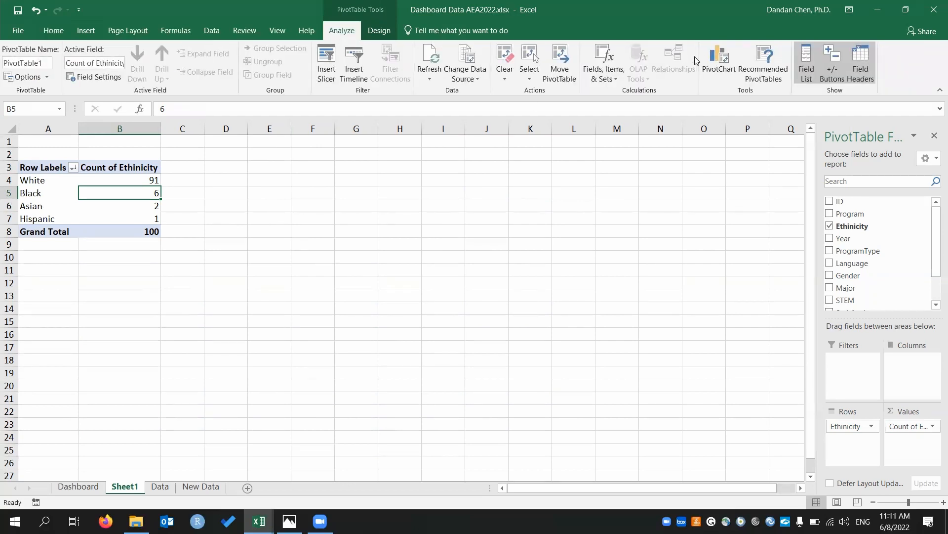
left_click(714, 60)
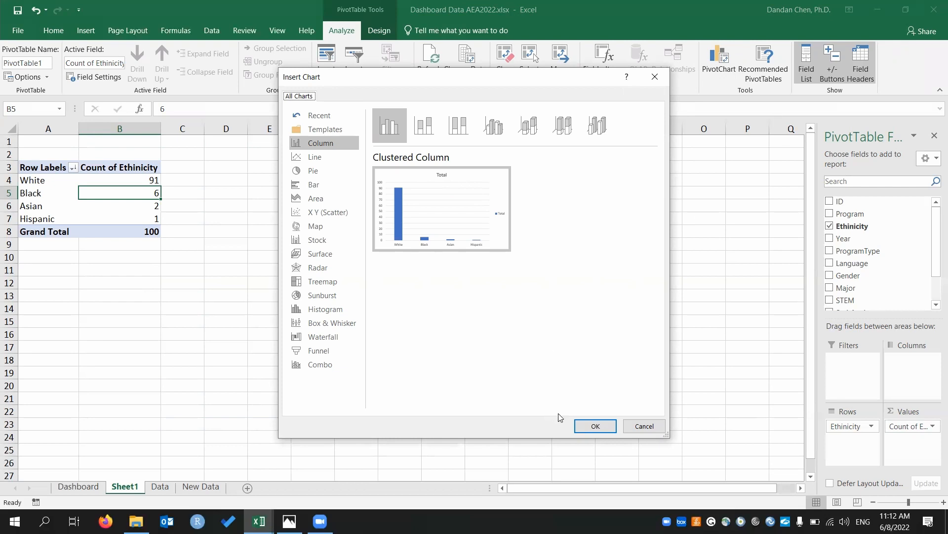
left_click(593, 426)
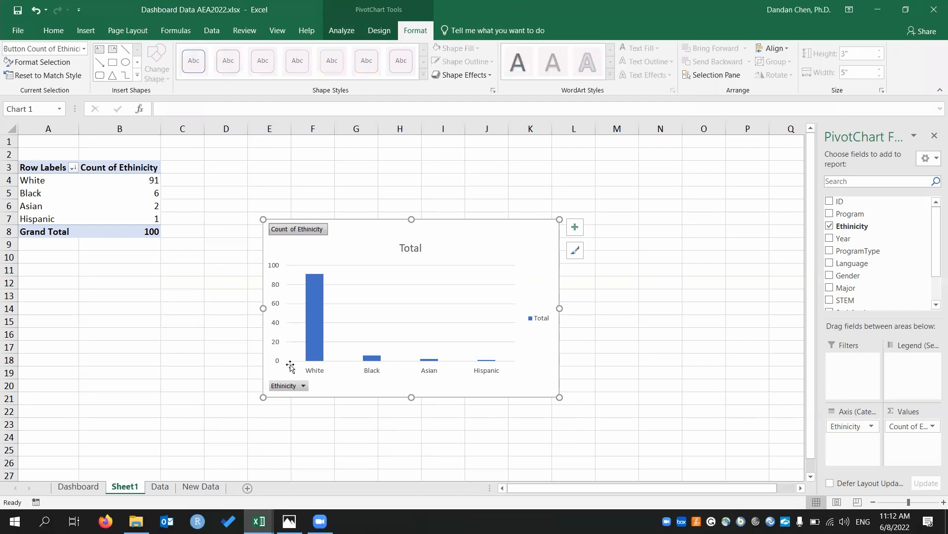
Step: Hide all field buttons on the ethnicity PivotChart
left_click(293, 385)
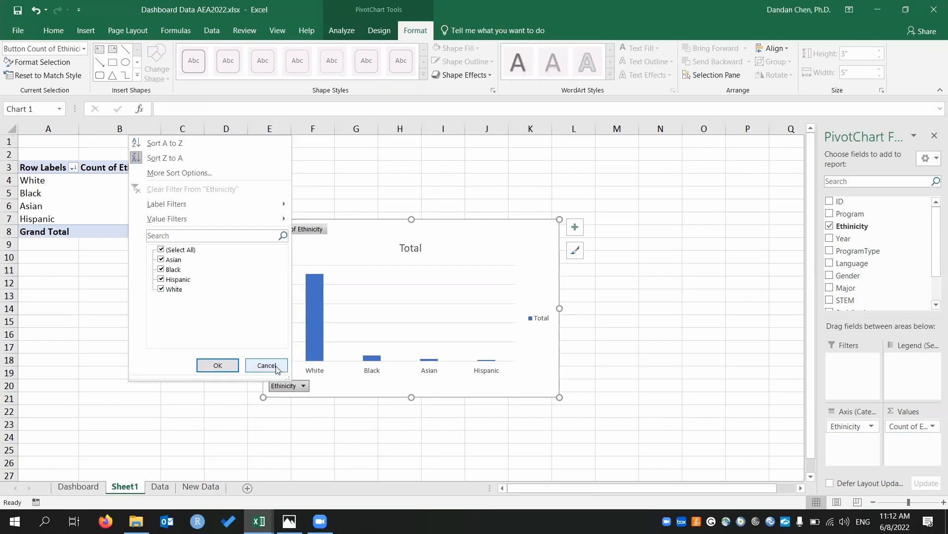
left_click(277, 365)
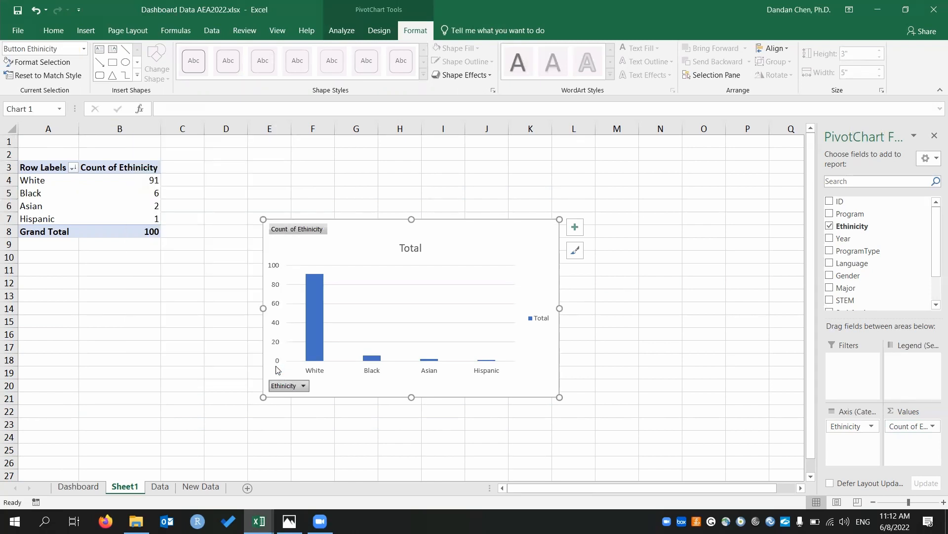
right_click(288, 389)
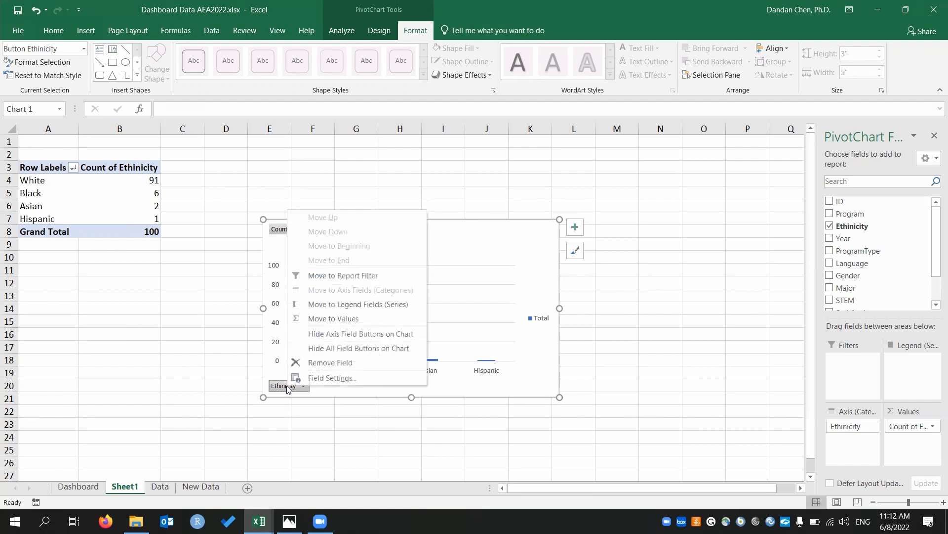
left_click(356, 348)
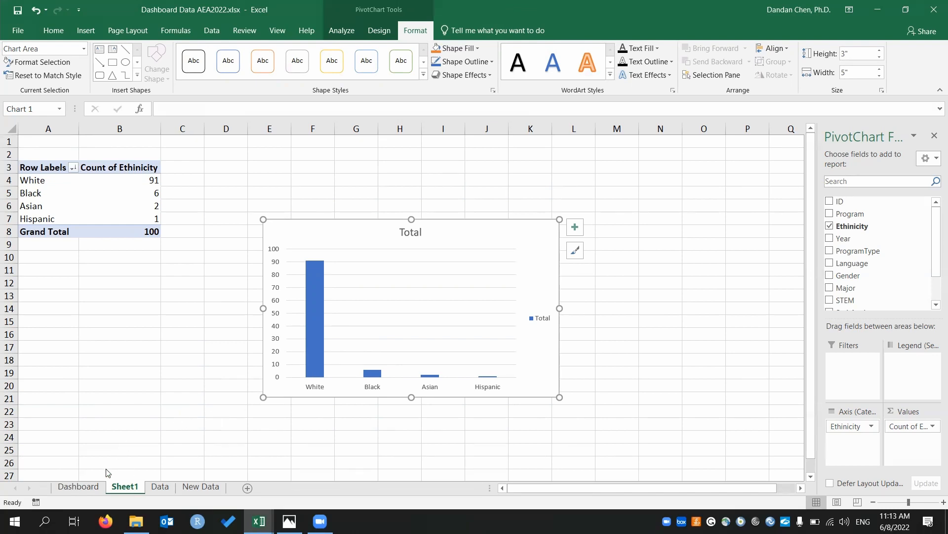
Step: Rename the worksheet Sheet1 as Ethinicity
right_click(117, 494)
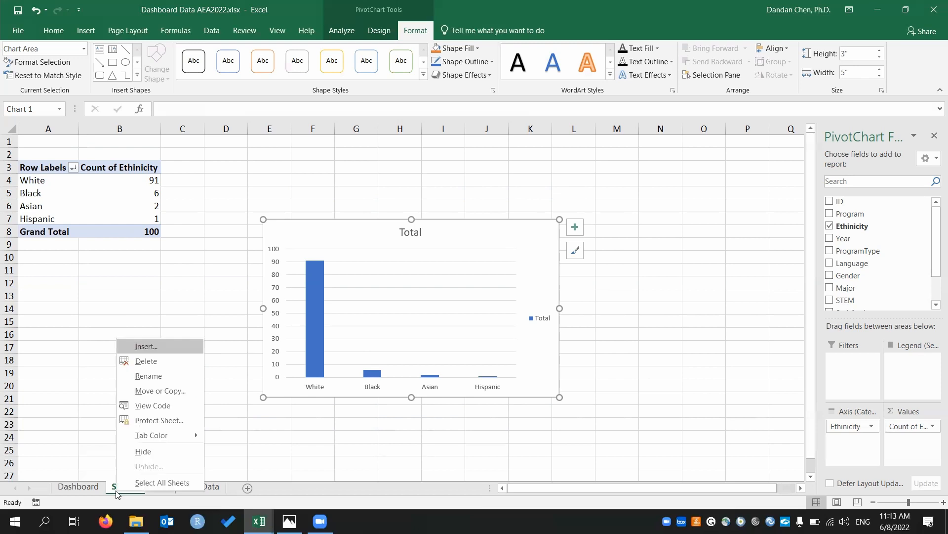
left_click(166, 371)
type("Ethinicity")
key("Return")
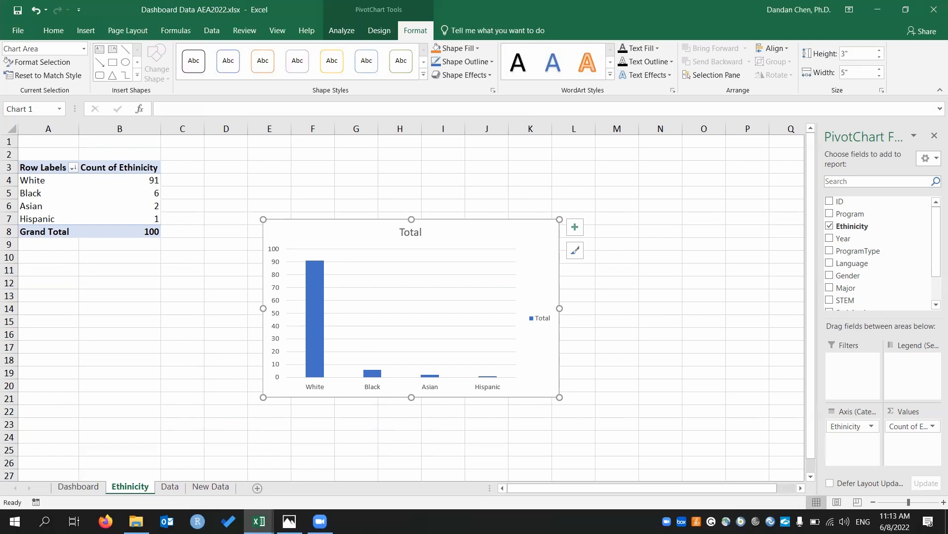
Step: Examine the program type bar chart in dashboard showcase_final.xlsx, and return to Dashboard Data AEA2022.xlsx
mouse_move(259, 521)
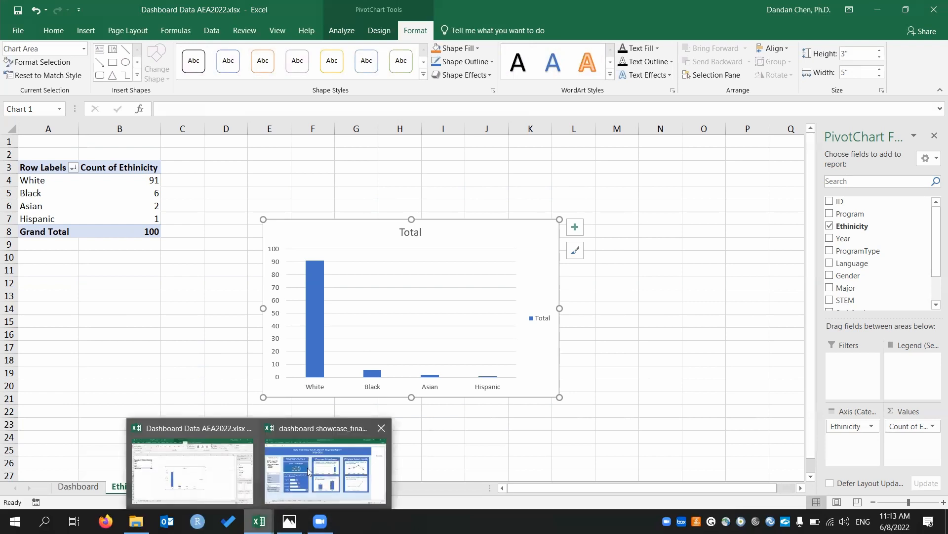
left_click(322, 461)
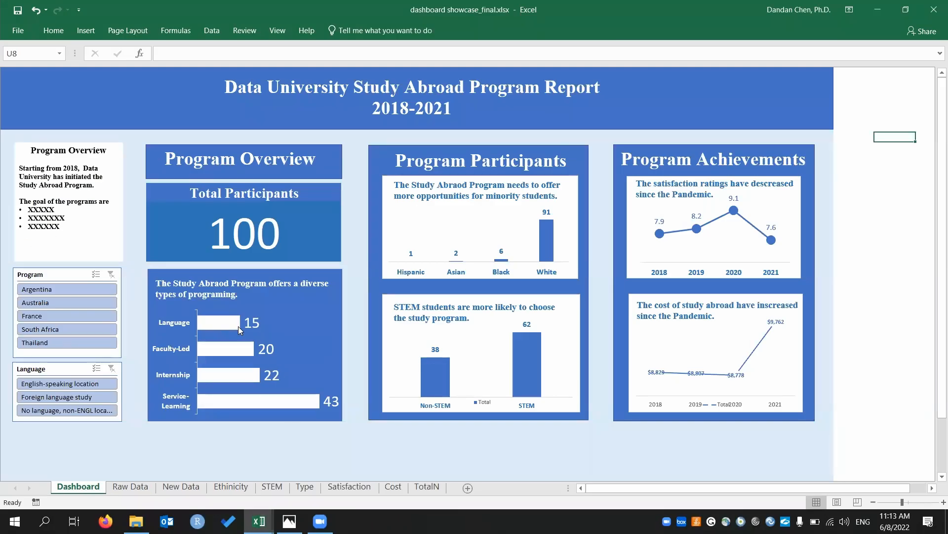
mouse_move(234, 330)
left_click(888, 5)
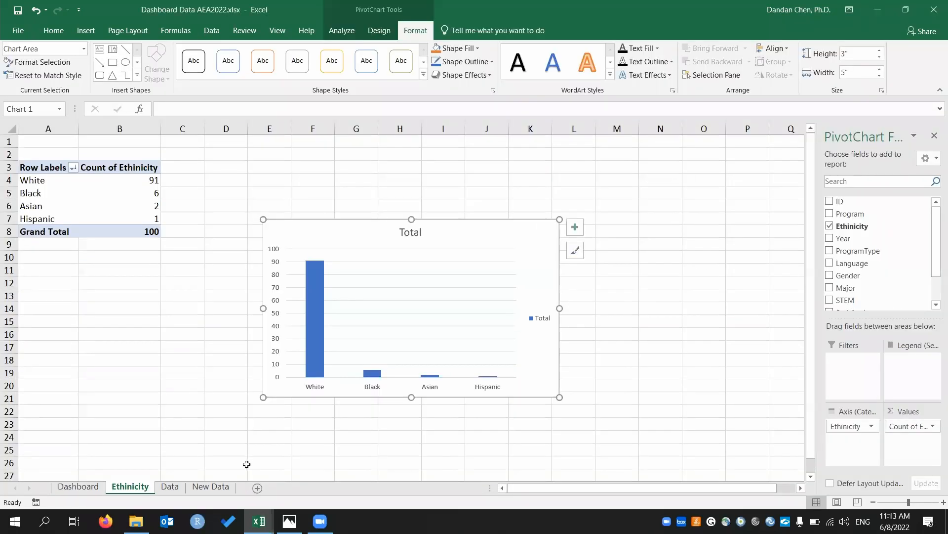
Step: Create a PivotTable from Table1 on a new worksheet, with ProgramType as both the row labels and the counted value
left_click(170, 486)
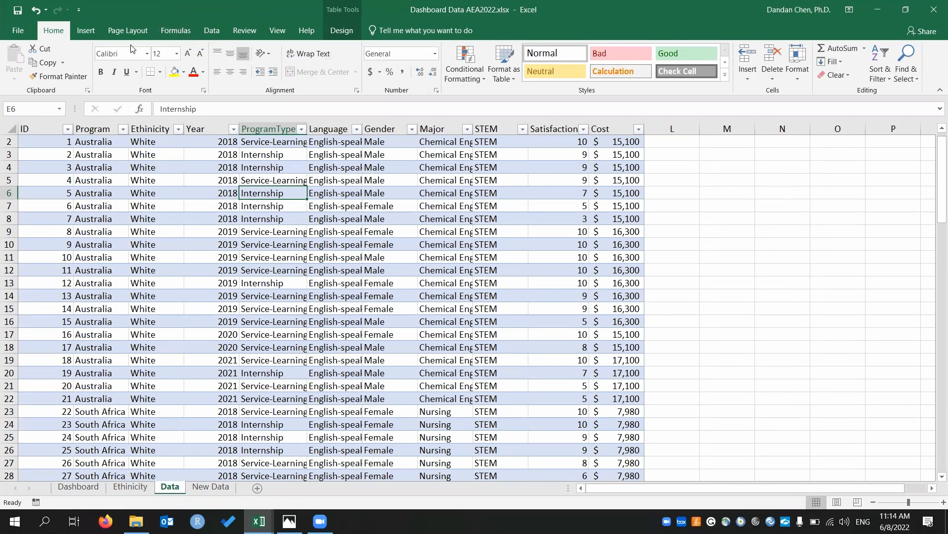
left_click(78, 32)
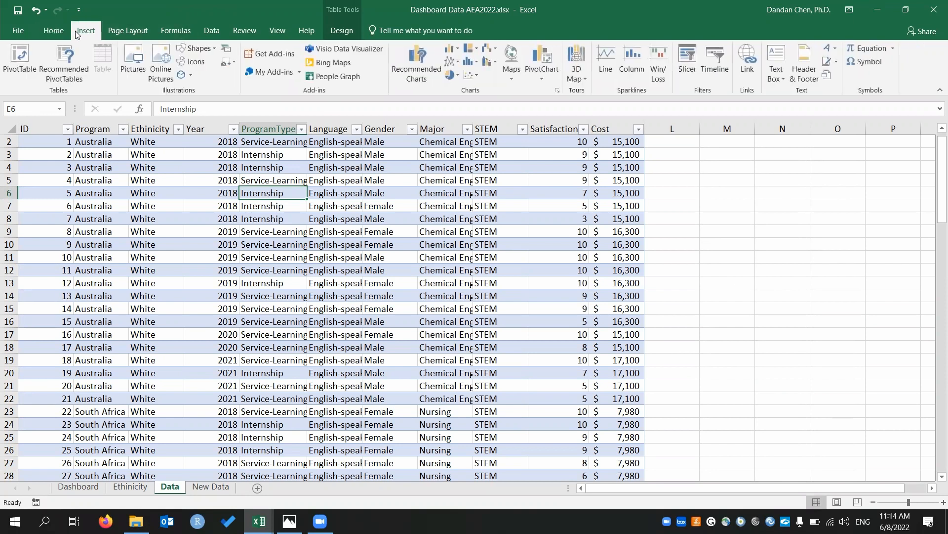
left_click(16, 69)
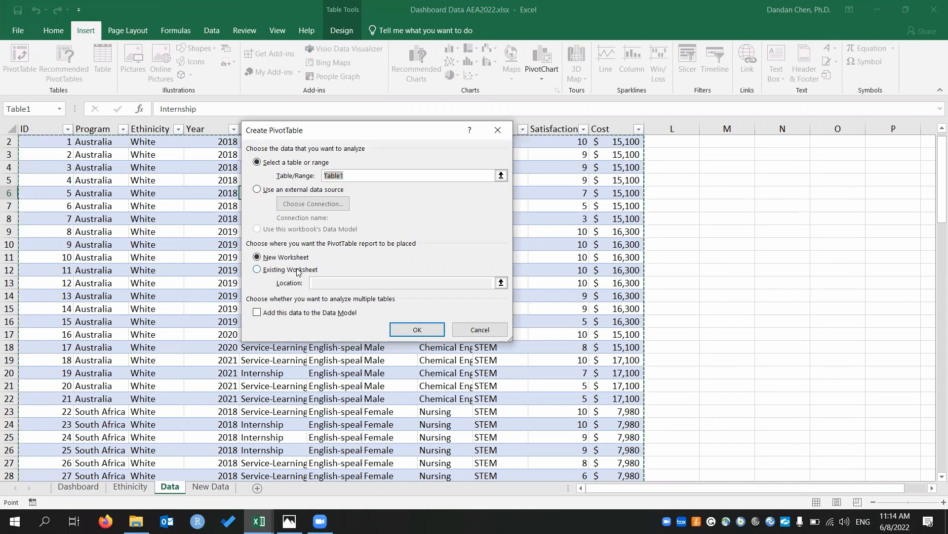
left_click(408, 334)
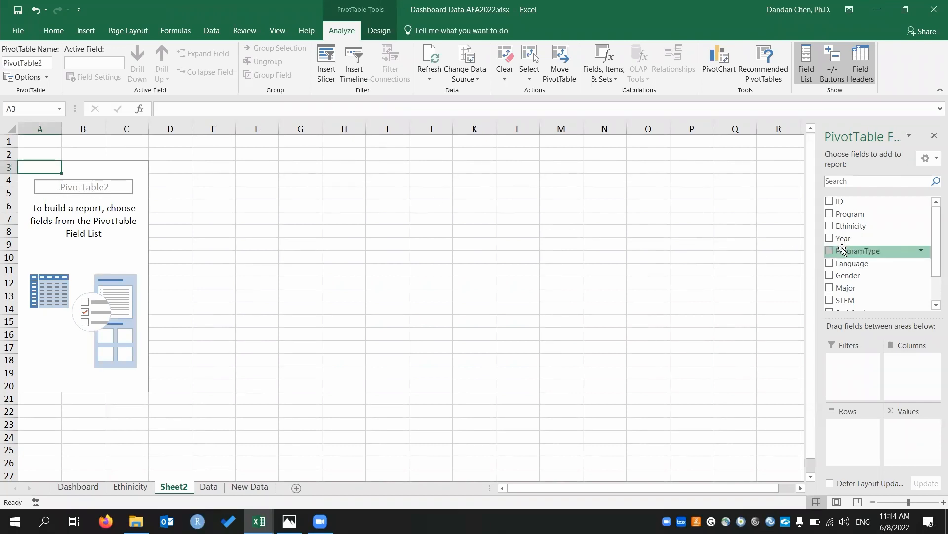
left_click_drag(839, 253, 846, 426)
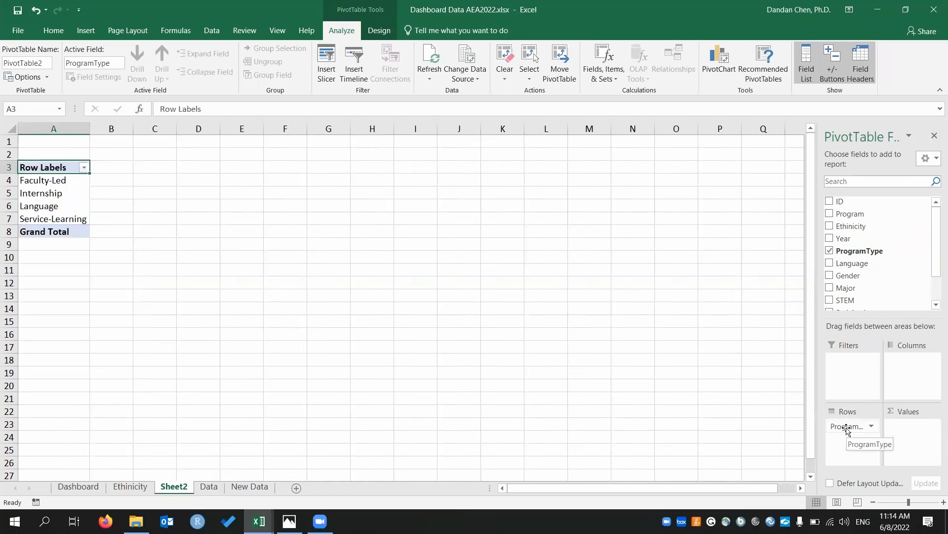
left_click_drag(861, 257, 932, 432)
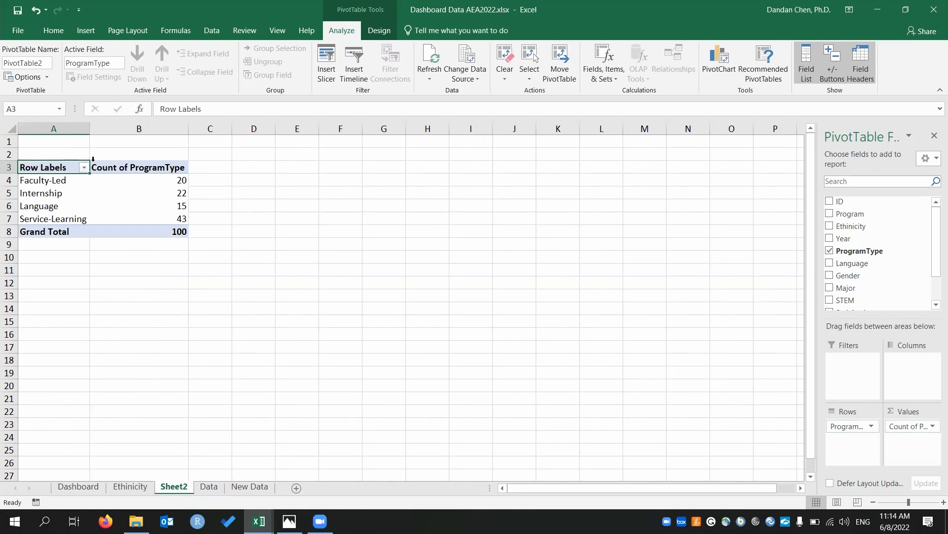
Step: Insert a Clustered Bar PivotChart based on the program type PivotTable
left_click(106, 190)
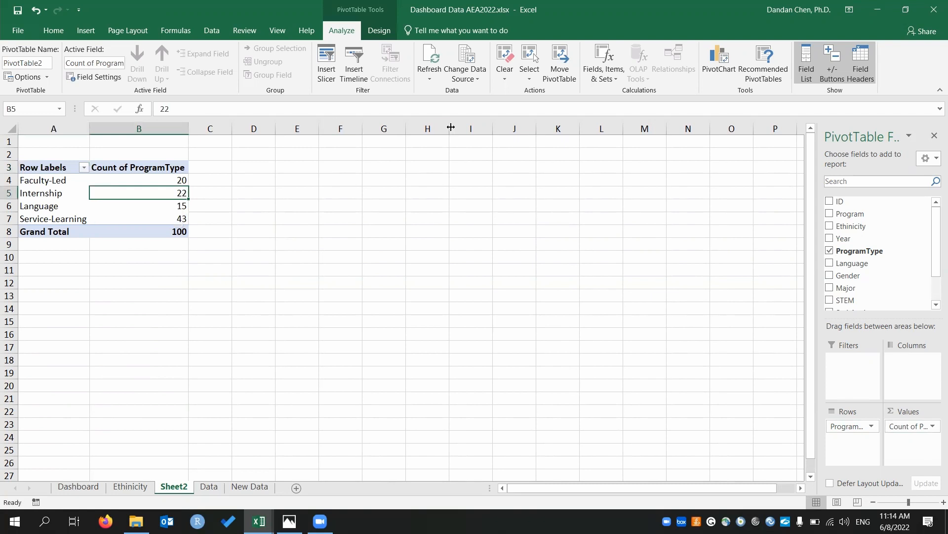
left_click(725, 56)
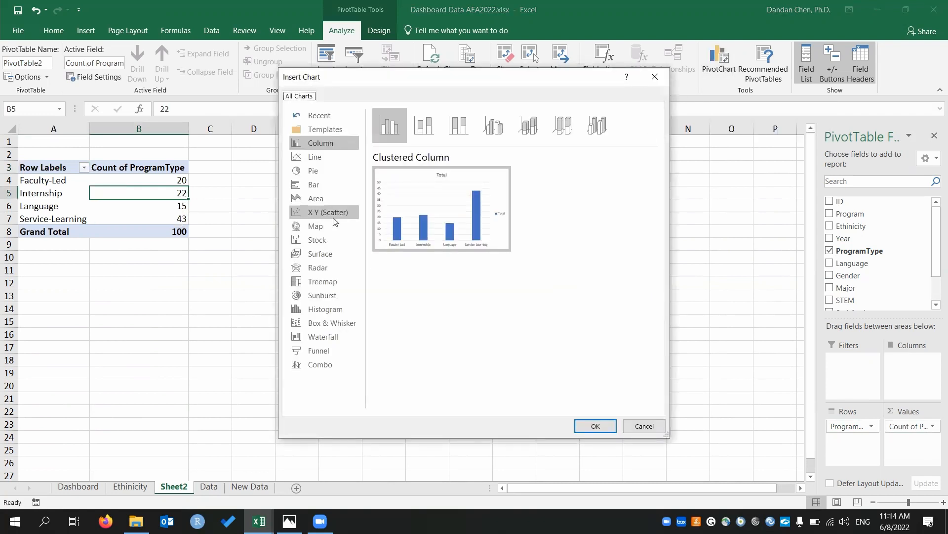
left_click(324, 184)
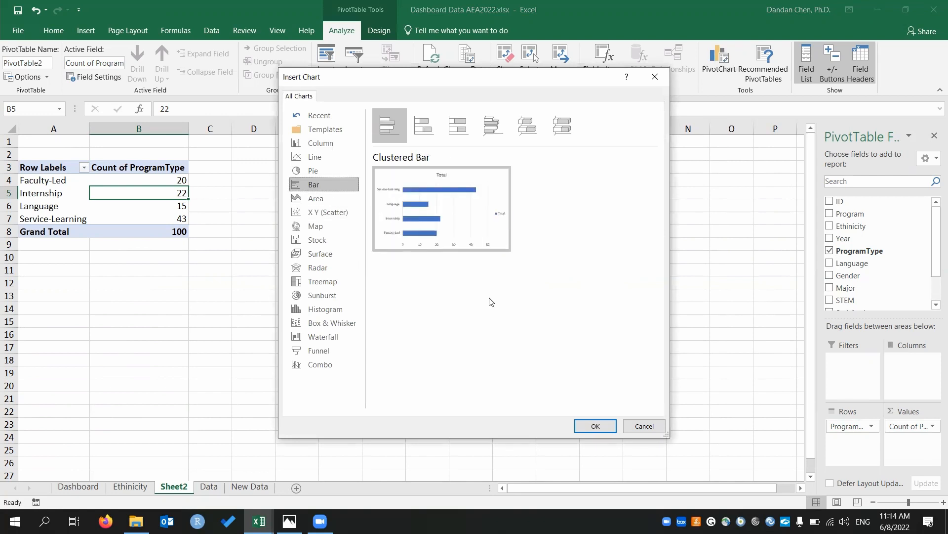
left_click(585, 431)
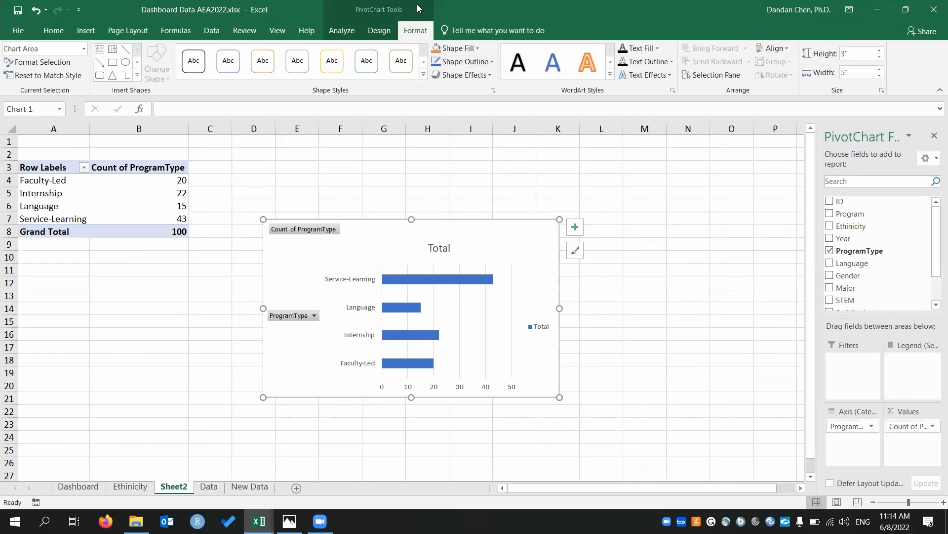
Step: Review the chart type options for the program type PivotChart and keep Clustered Bar
left_click(388, 35)
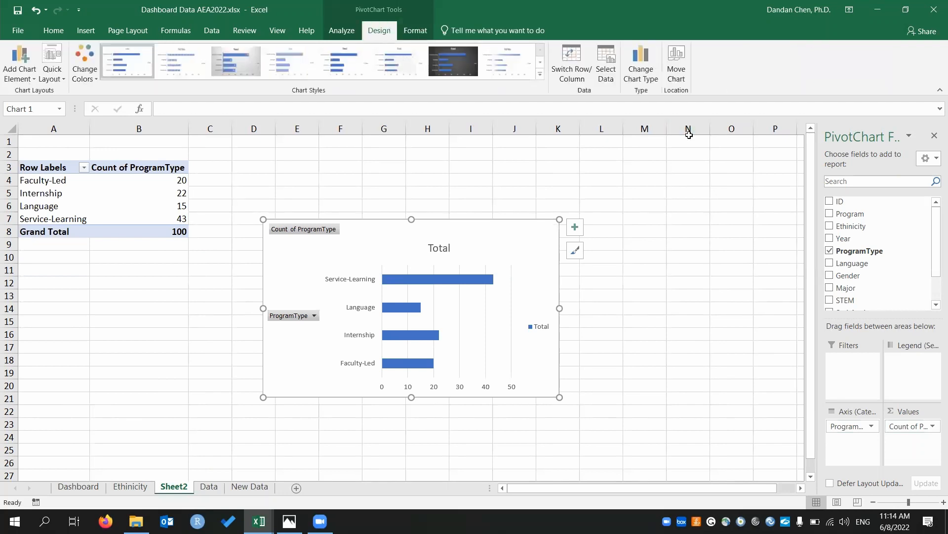
left_click(641, 58)
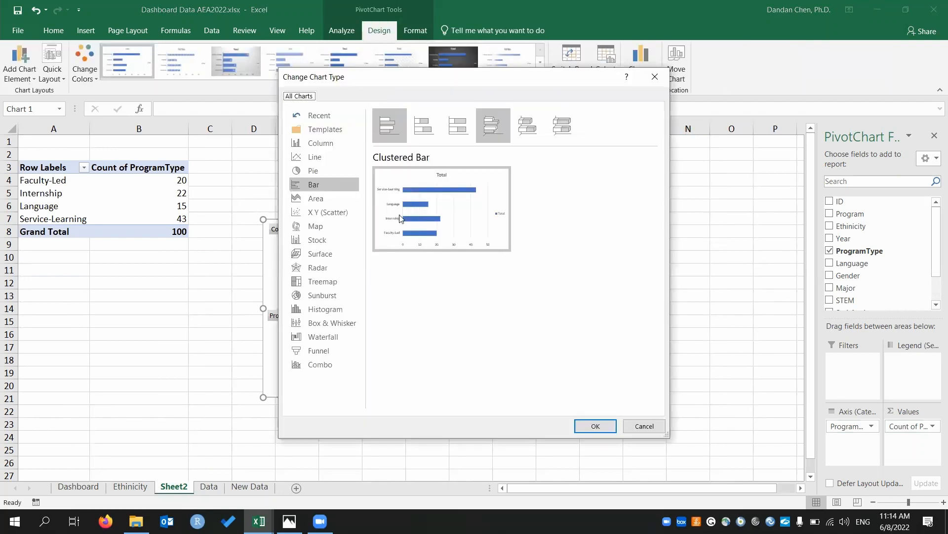
left_click(593, 426)
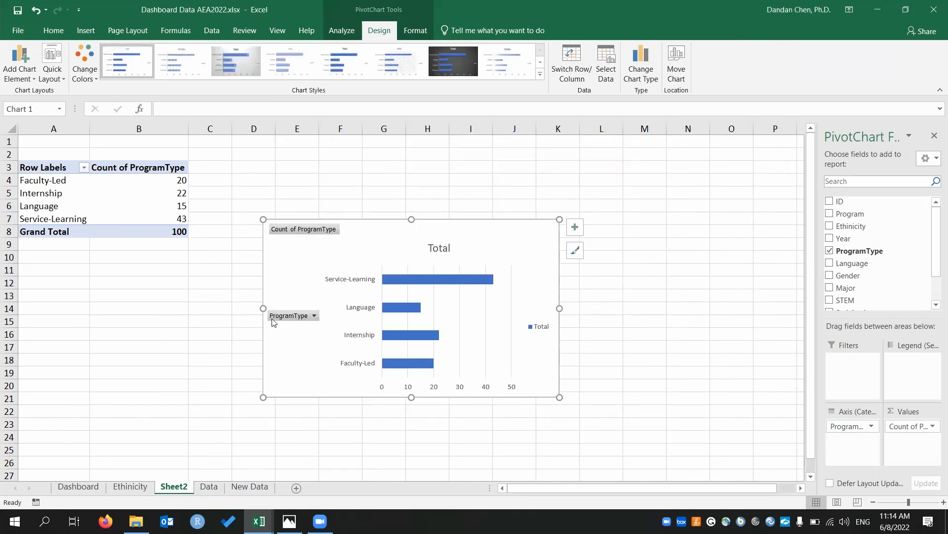
Step: Hide all field buttons on the program type PivotChart
left_click(294, 316)
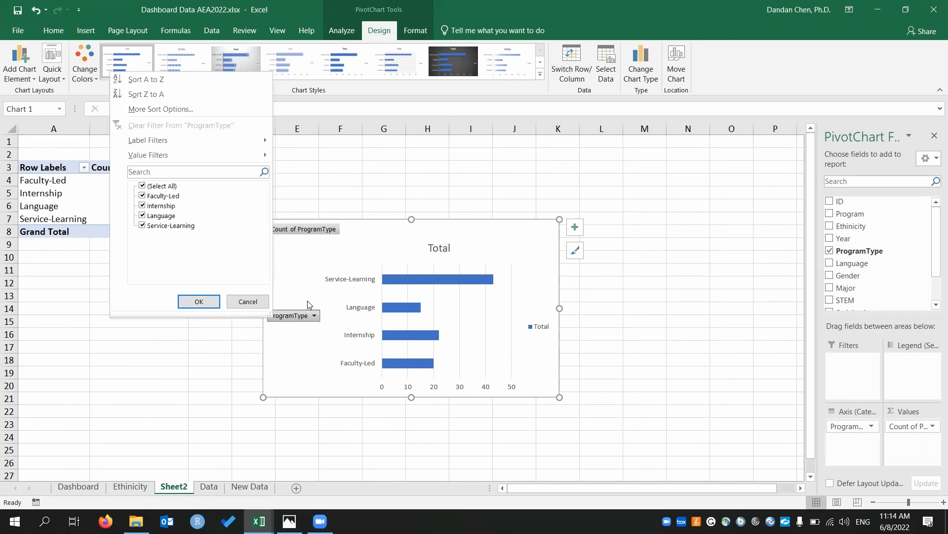
left_click(306, 315)
right_click(293, 317)
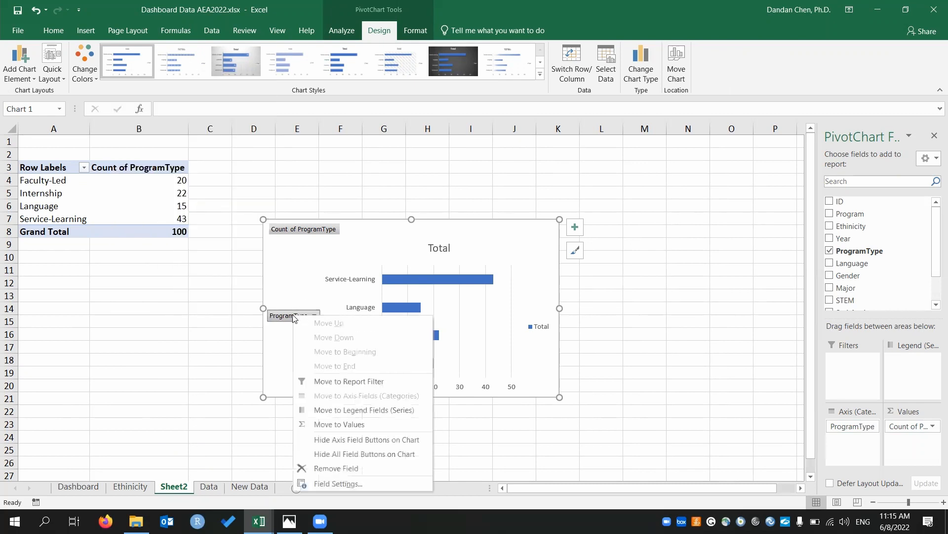
left_click(314, 453)
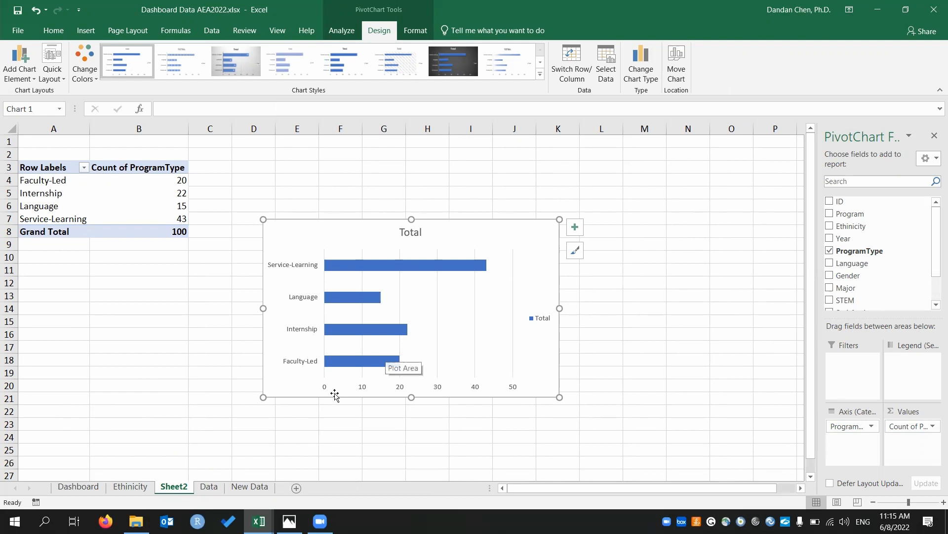
Step: Rename the worksheet Sheet2 as Type
right_click(167, 489)
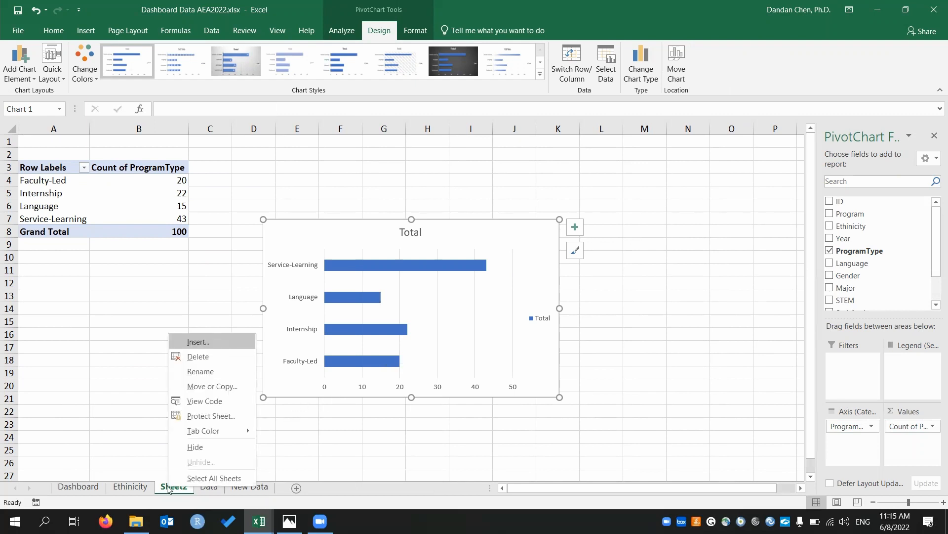
left_click(206, 371)
type("Type")
key("Return")
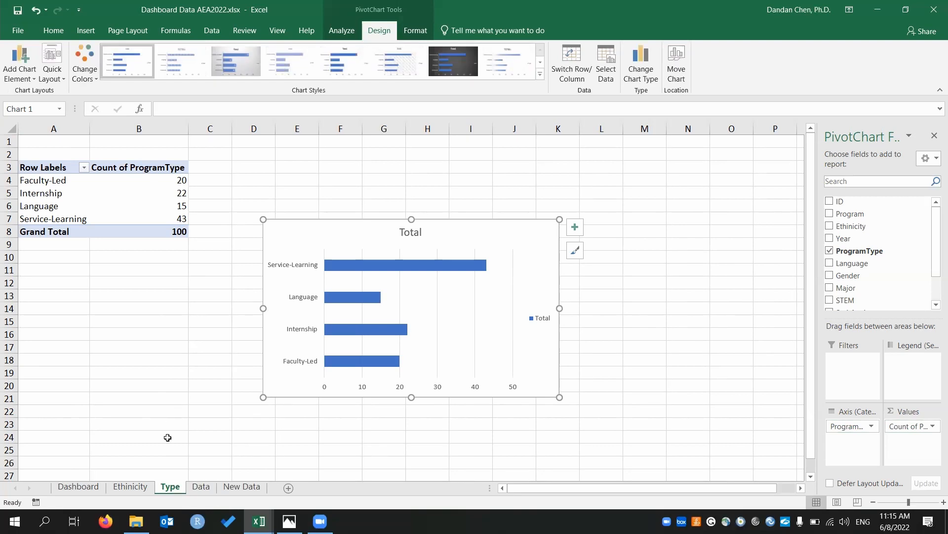
Step: Examine the STEM and other remaining charts in dashboard showcase_final.xlsx, and return to the working workbook
mouse_move(259, 521)
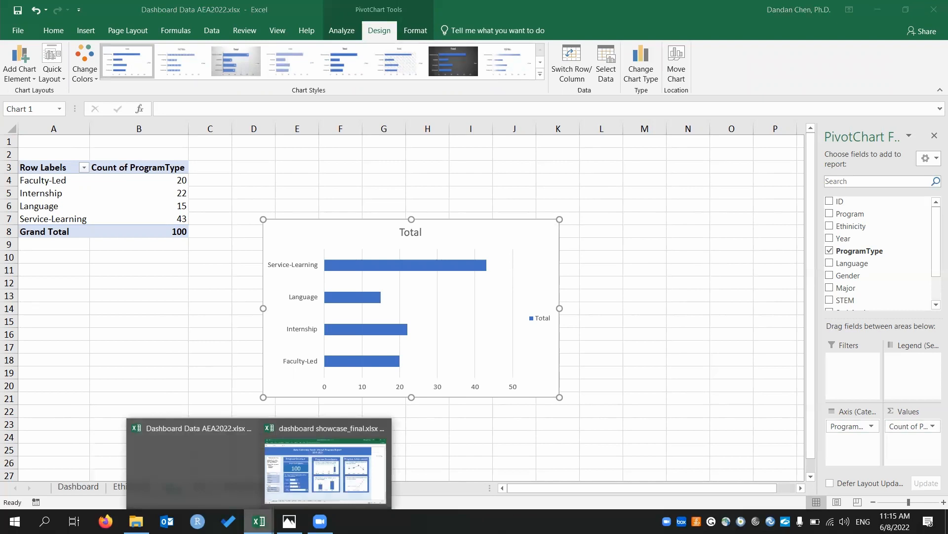
left_click(340, 470)
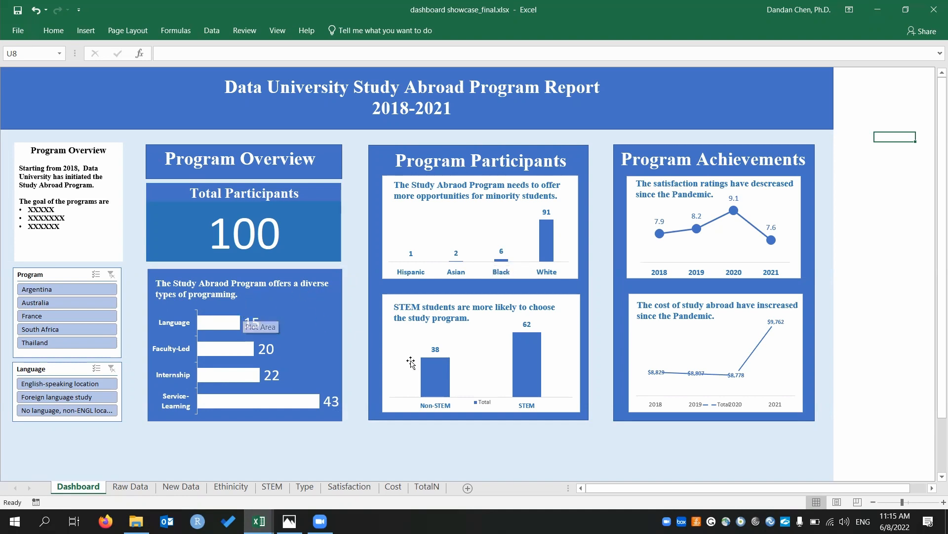
mouse_move(428, 370)
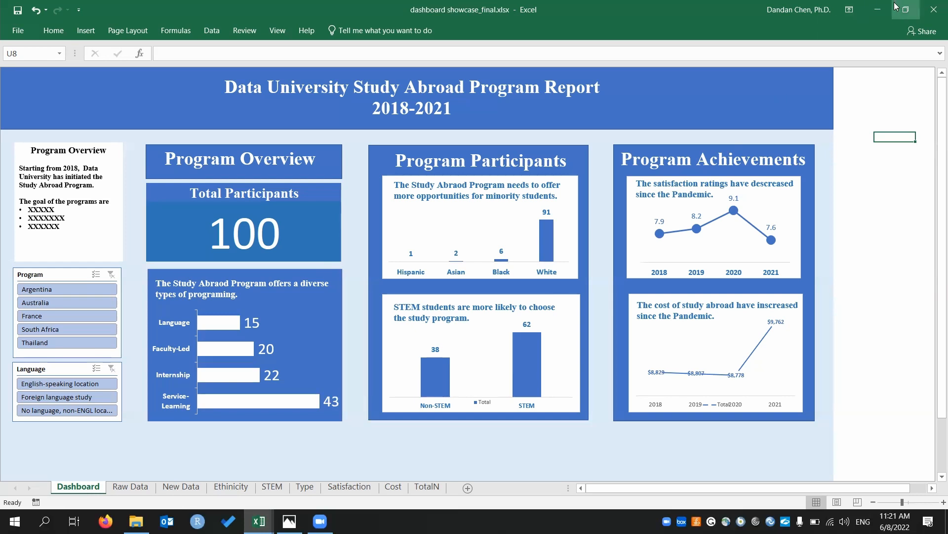
left_click(879, 10)
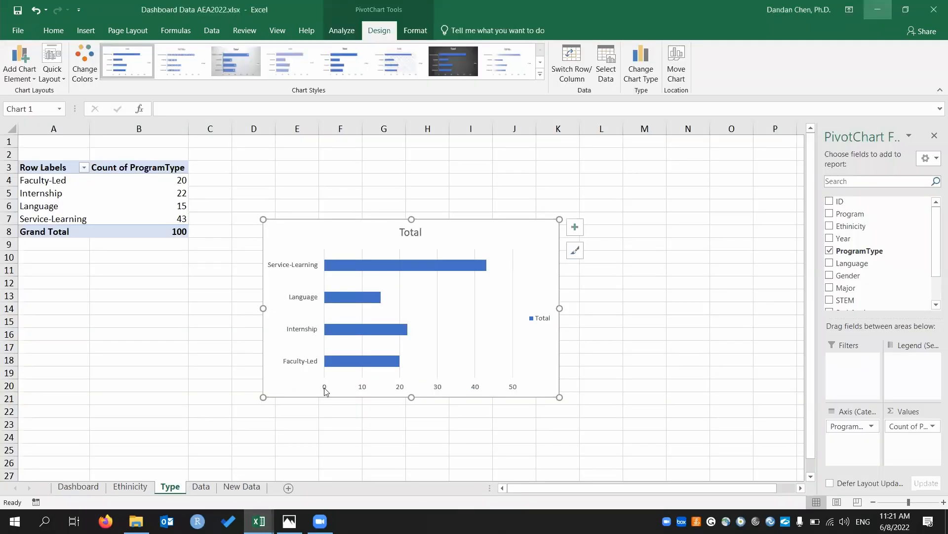
Step: Create a PivotTable from Table1 on a new worksheet, with Year in Rows and Satisfaction in Values
left_click(200, 488)
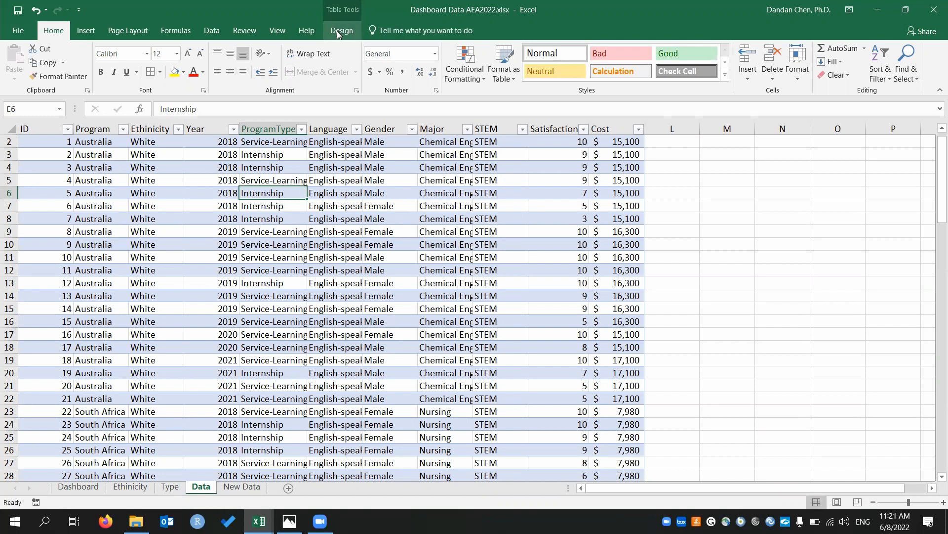
left_click(92, 28)
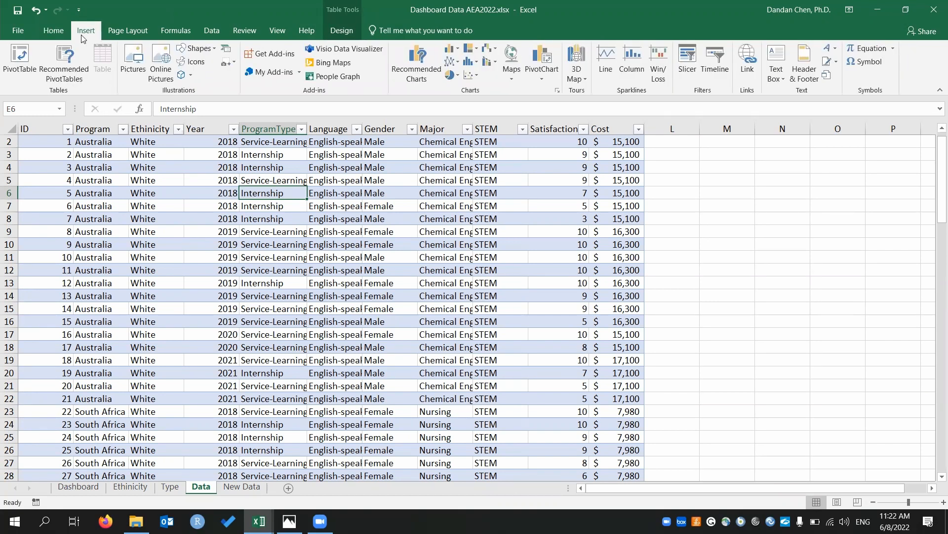
left_click(21, 60)
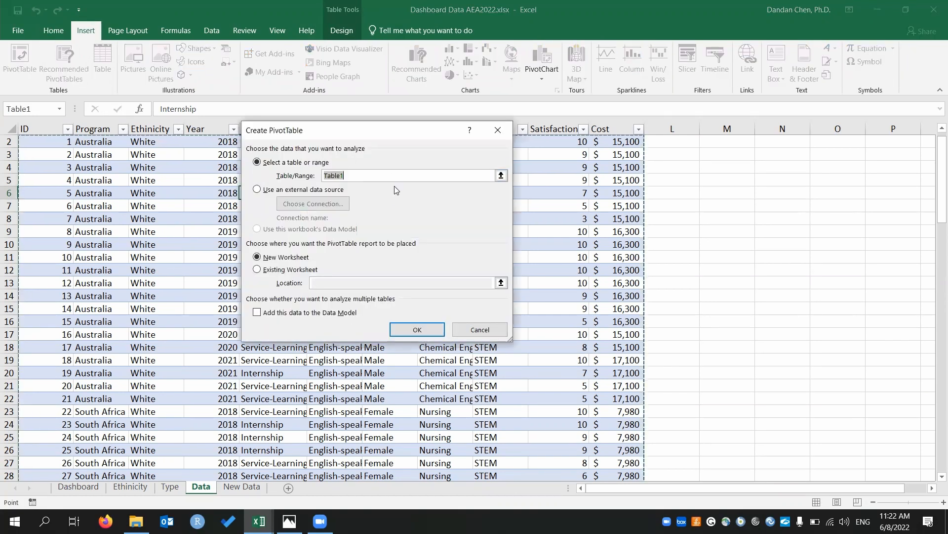
left_click(418, 329)
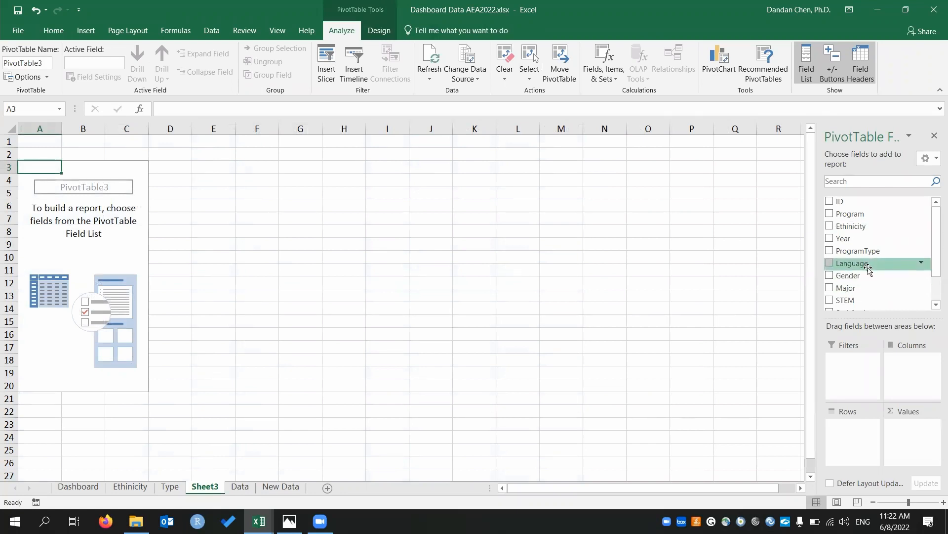
scroll(856, 292, "down", 1)
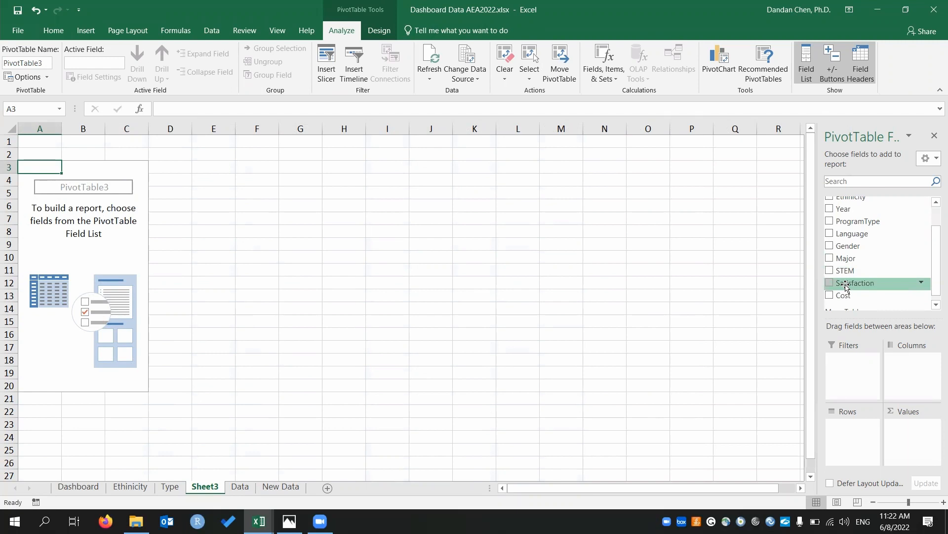
left_click_drag(845, 285, 906, 431)
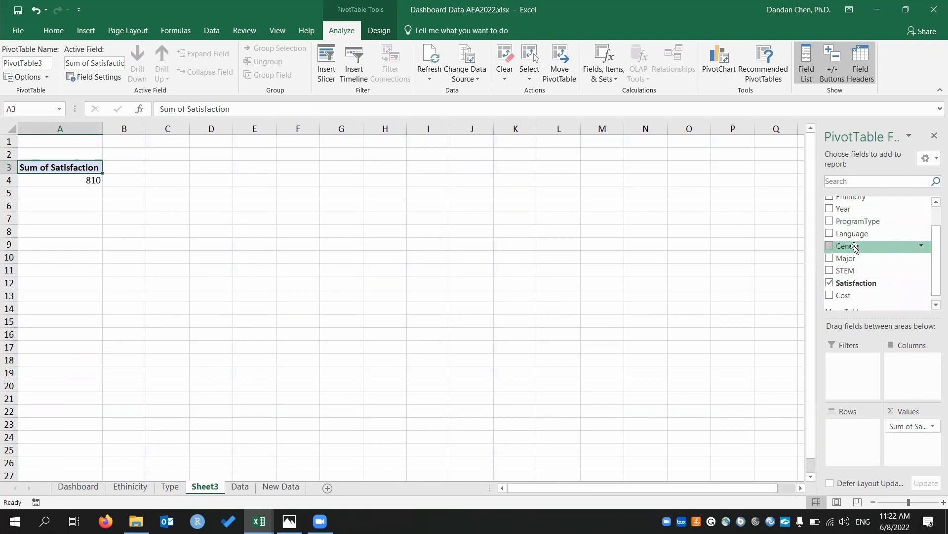
left_click_drag(844, 208, 836, 443)
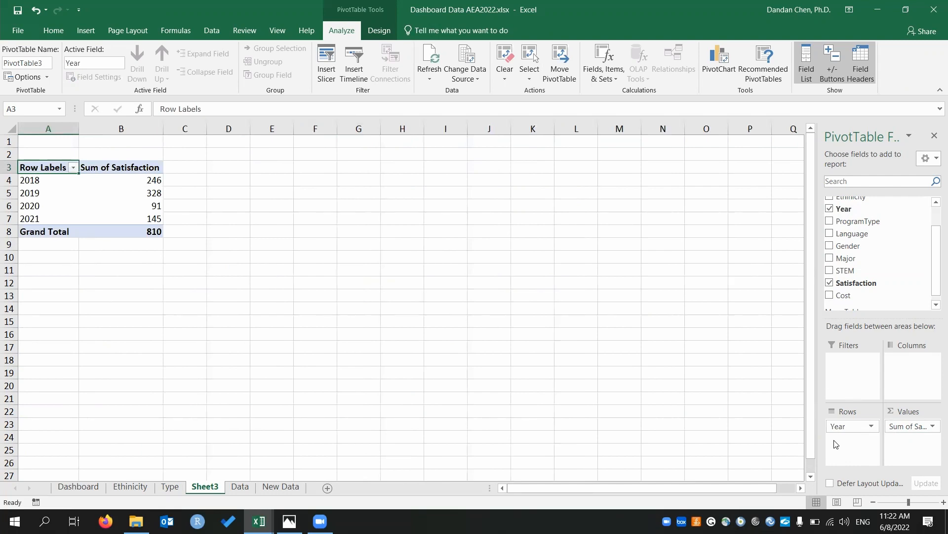
Step: Summarize the Satisfaction value field by Average instead of Sum in the yearly PivotTable
left_click(930, 428)
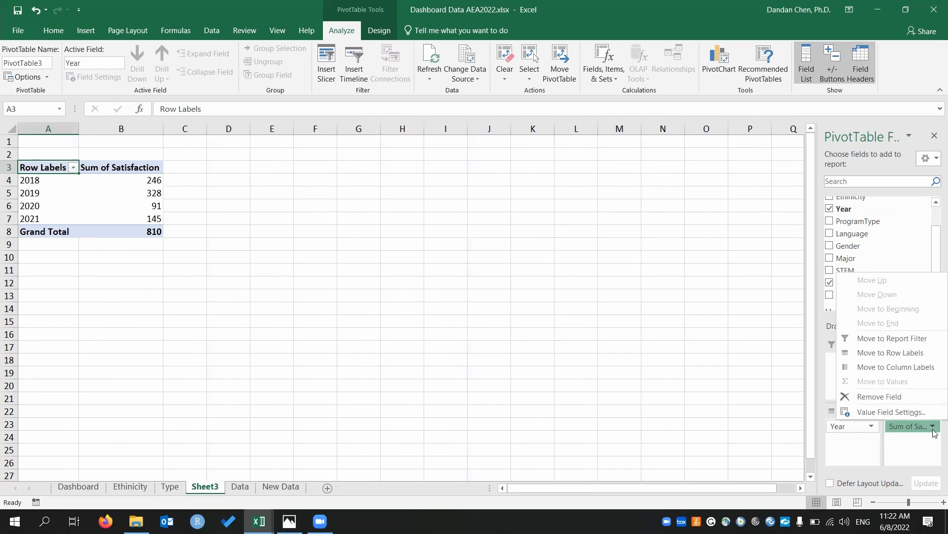
left_click(913, 413)
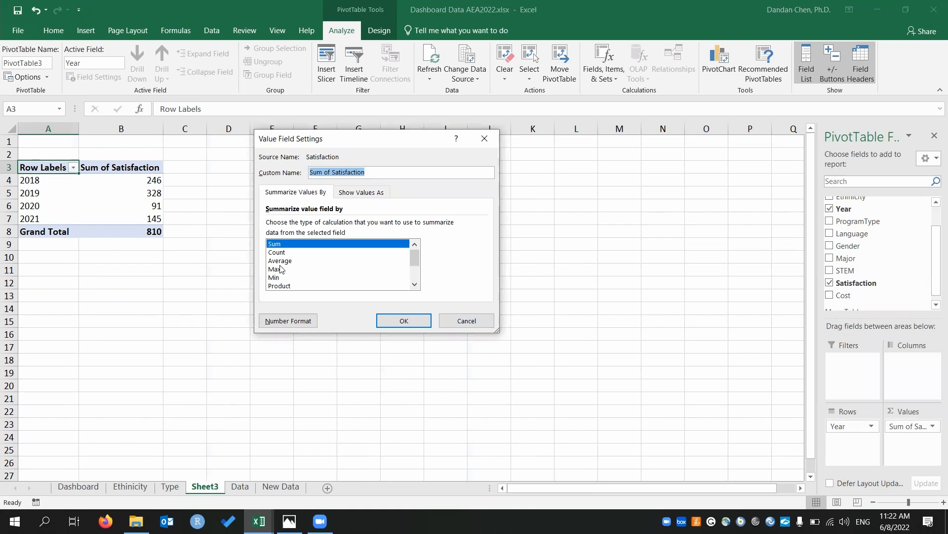
left_click(286, 261)
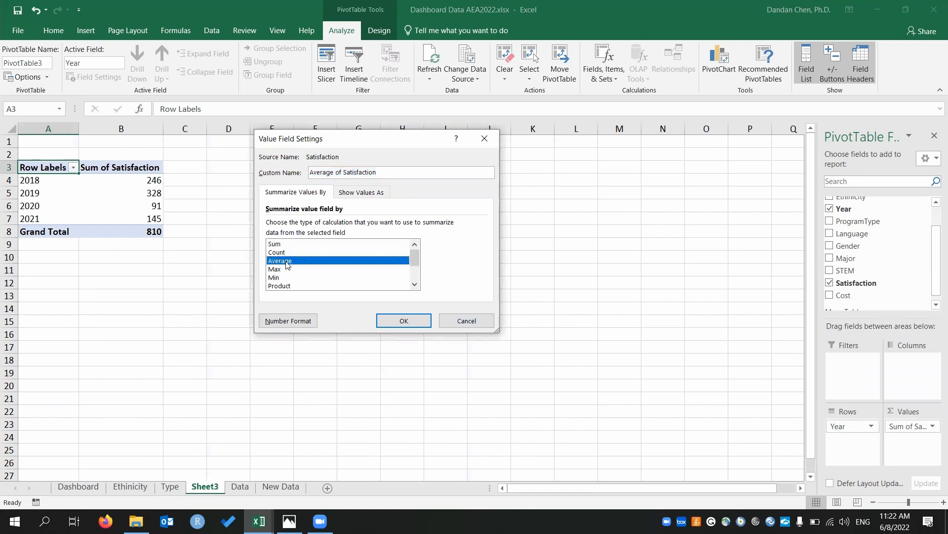
left_click(401, 322)
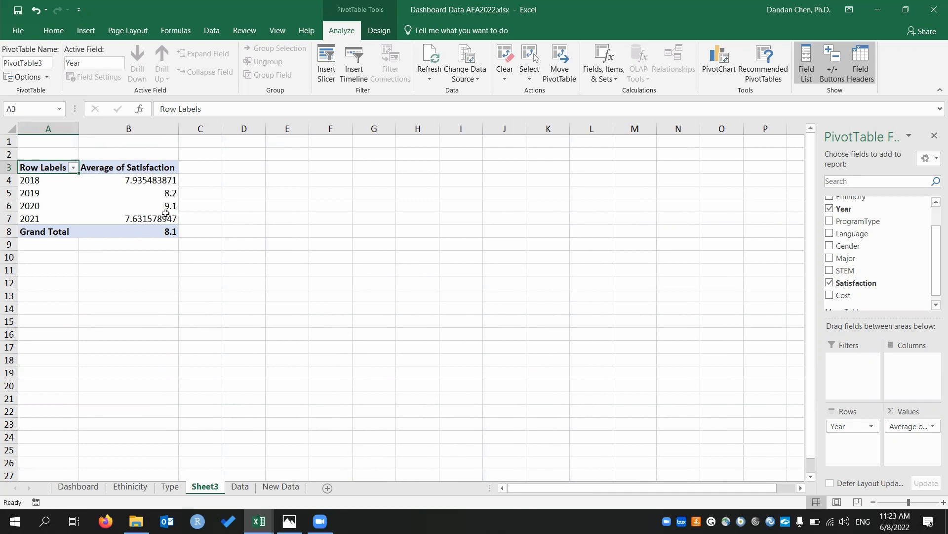
Step: Format the yearly average satisfaction values in B4:B7 as Number with 1 decimal place
mouse_move(167, 181)
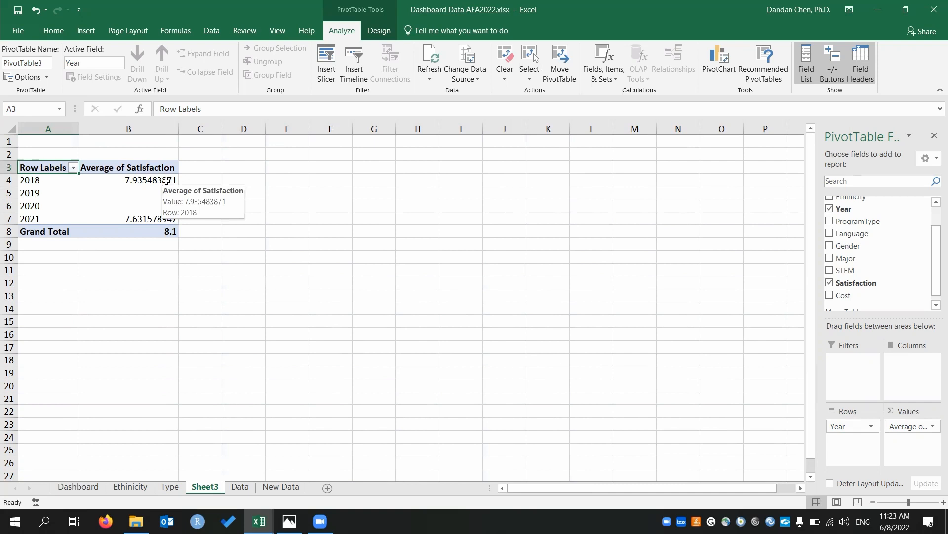
left_click_drag(167, 180, 164, 224)
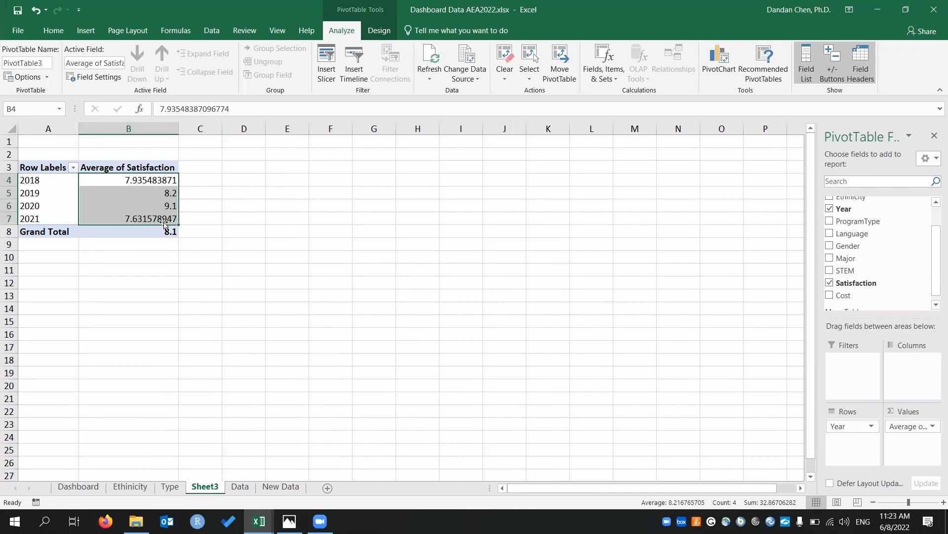
left_click(59, 32)
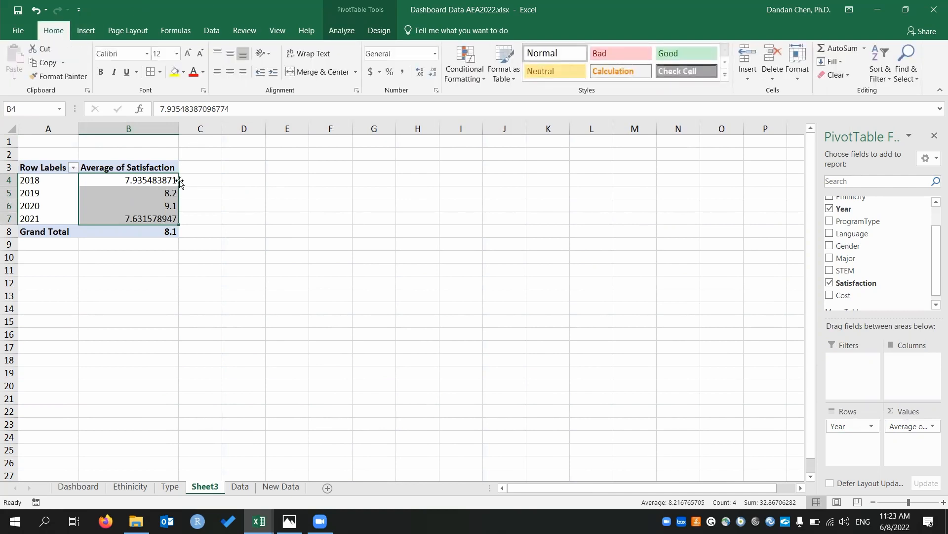
right_click(158, 183)
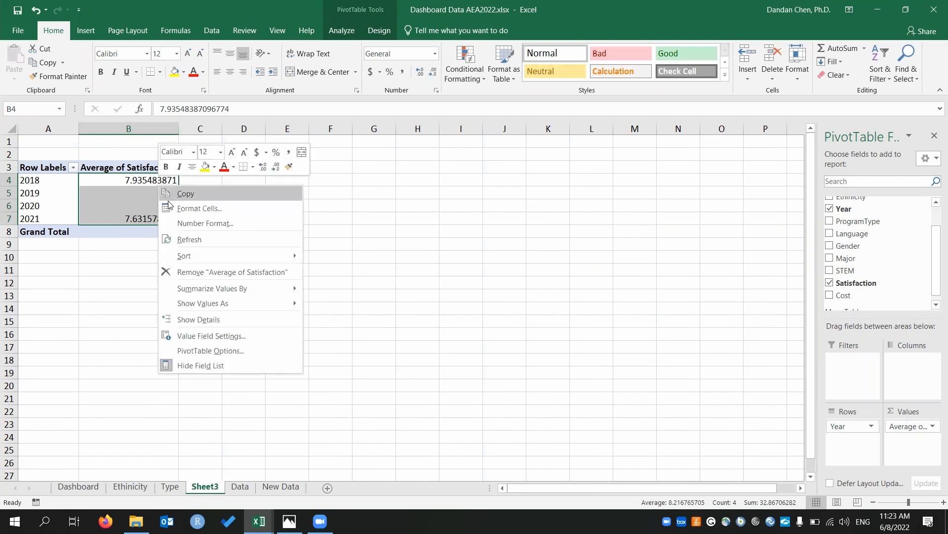
left_click(179, 212)
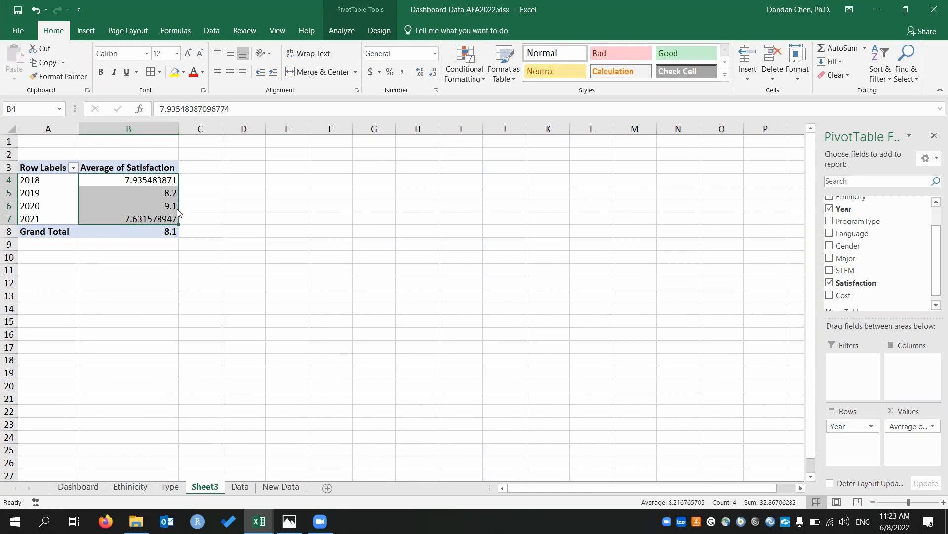
left_click(37, 119)
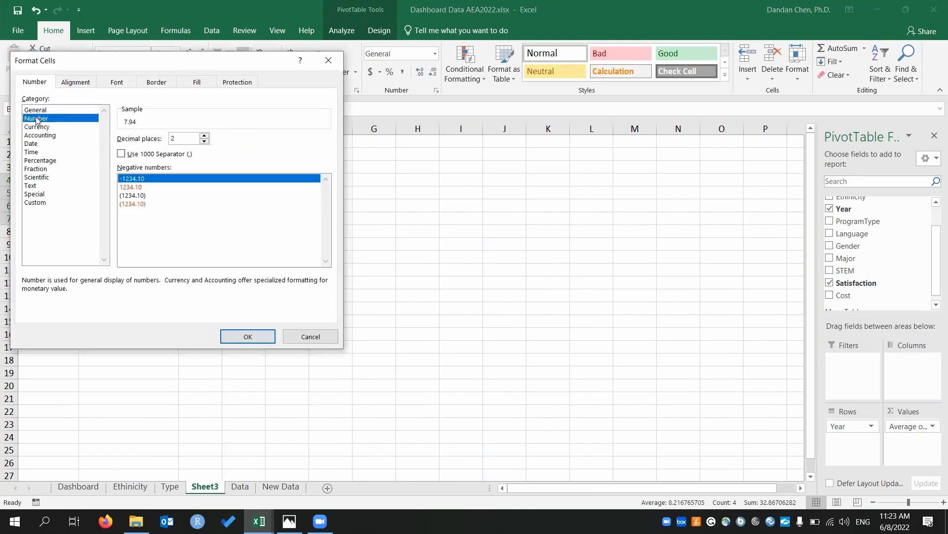
left_click(204, 141)
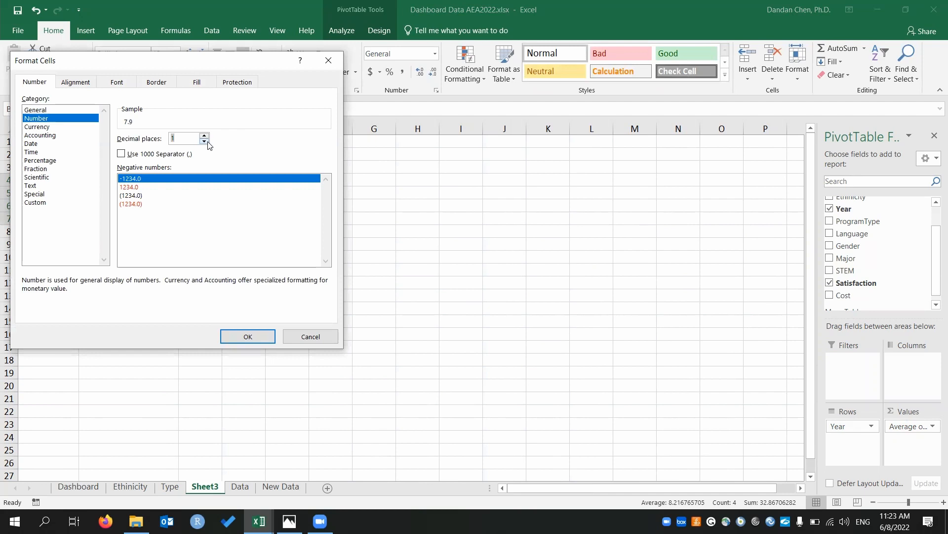
left_click(247, 336)
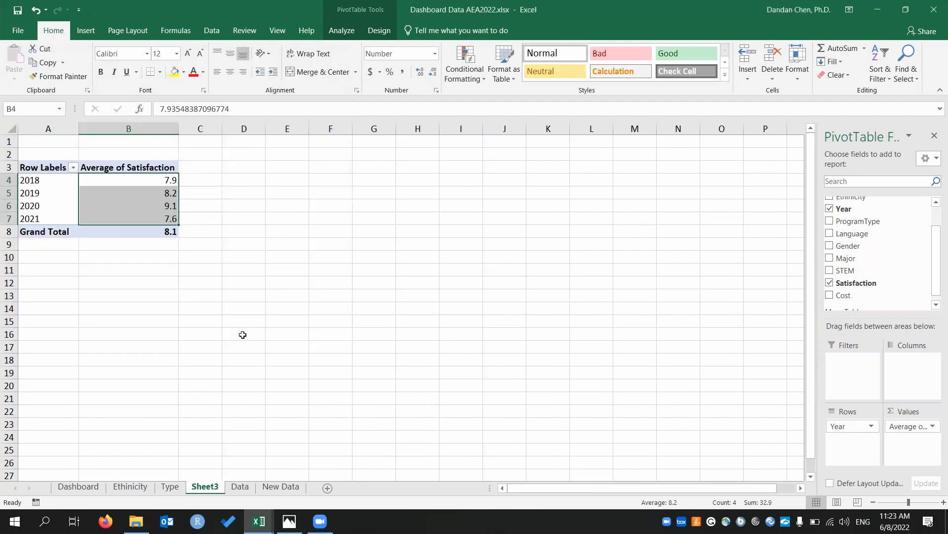
Step: Insert a Line with Markers PivotChart of average satisfaction by year and hide all its field buttons
left_click(192, 190)
left_click(143, 190)
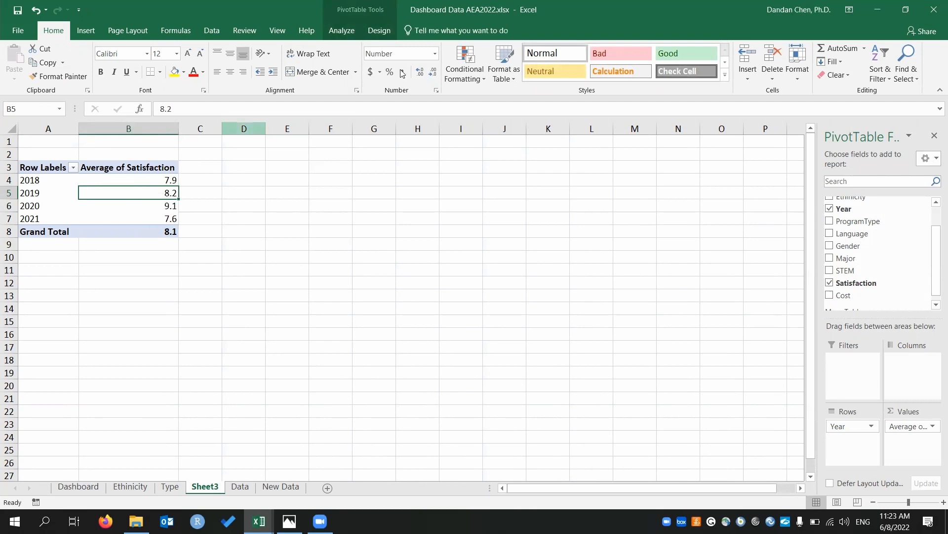
left_click(341, 31)
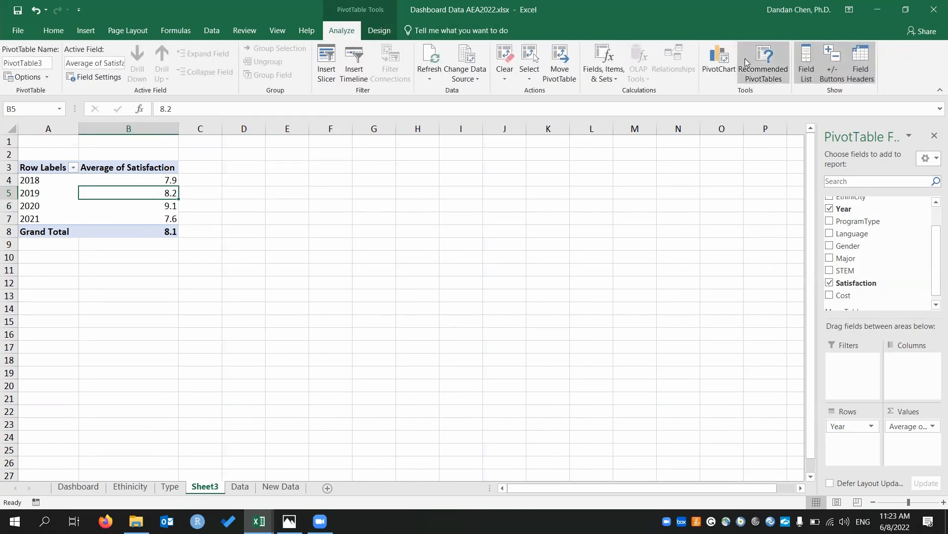
left_click(718, 56)
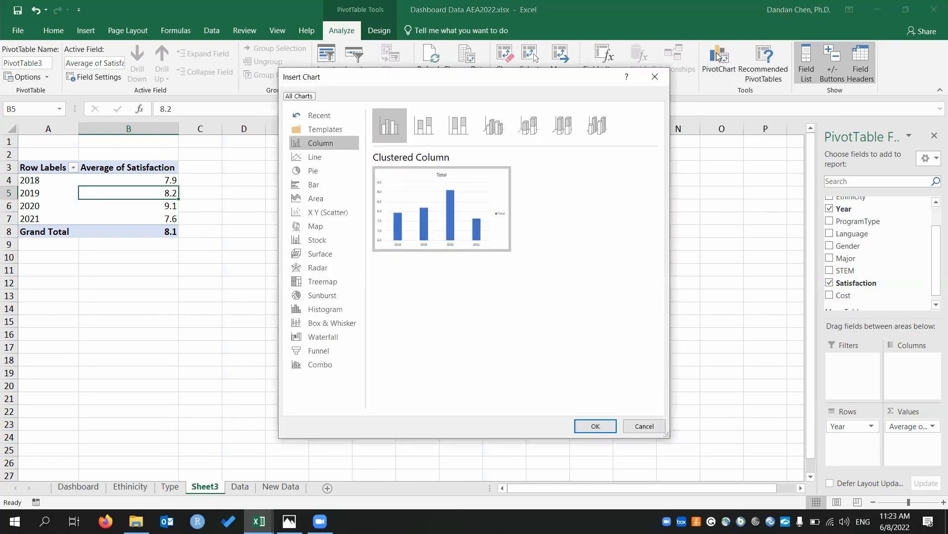
left_click(313, 159)
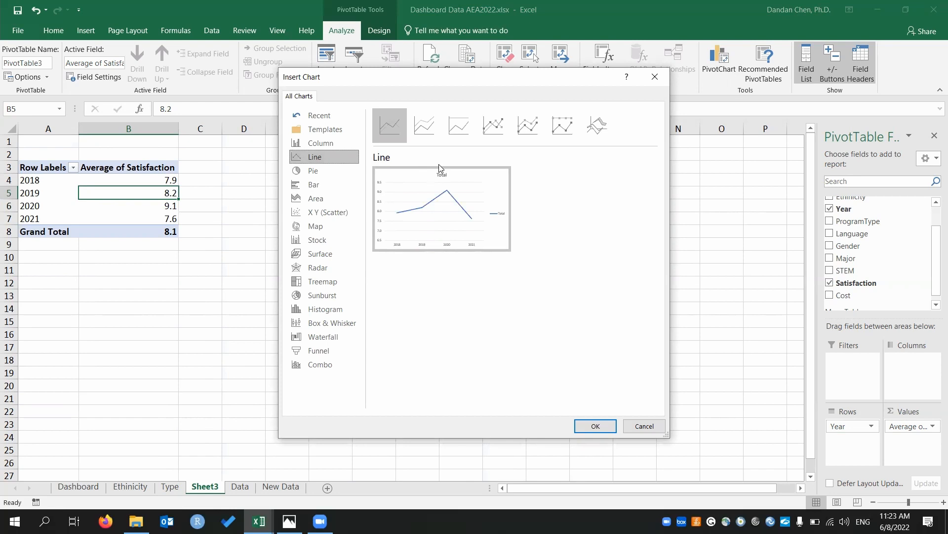
left_click(503, 137)
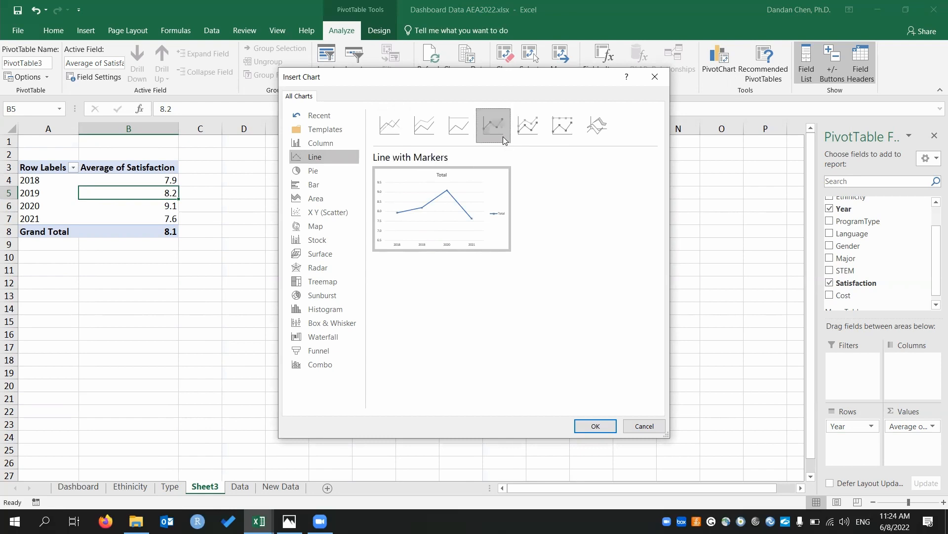
left_click(594, 424)
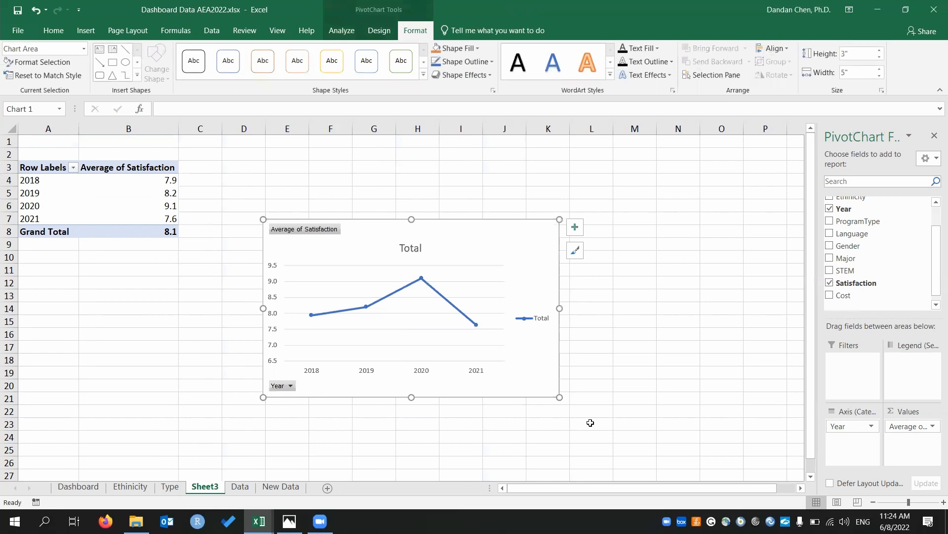
right_click(289, 233)
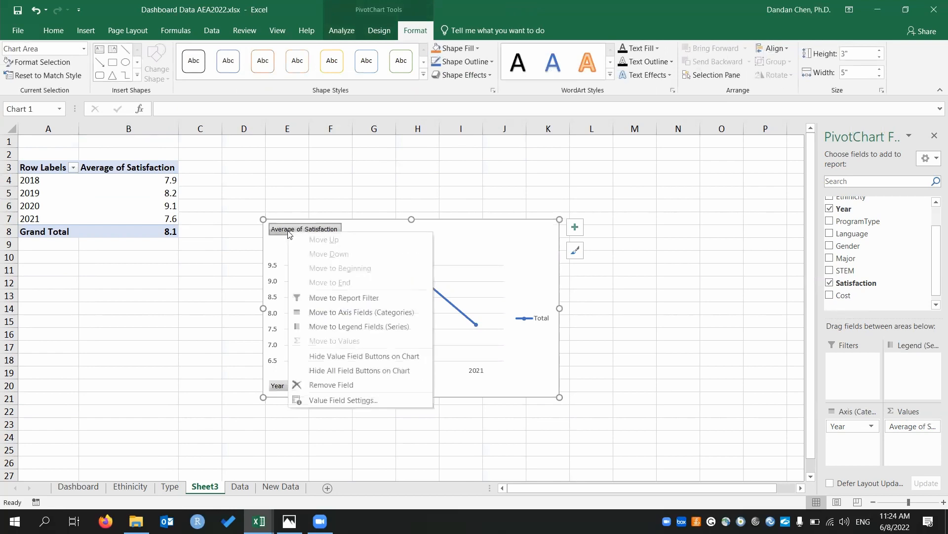
left_click(382, 378)
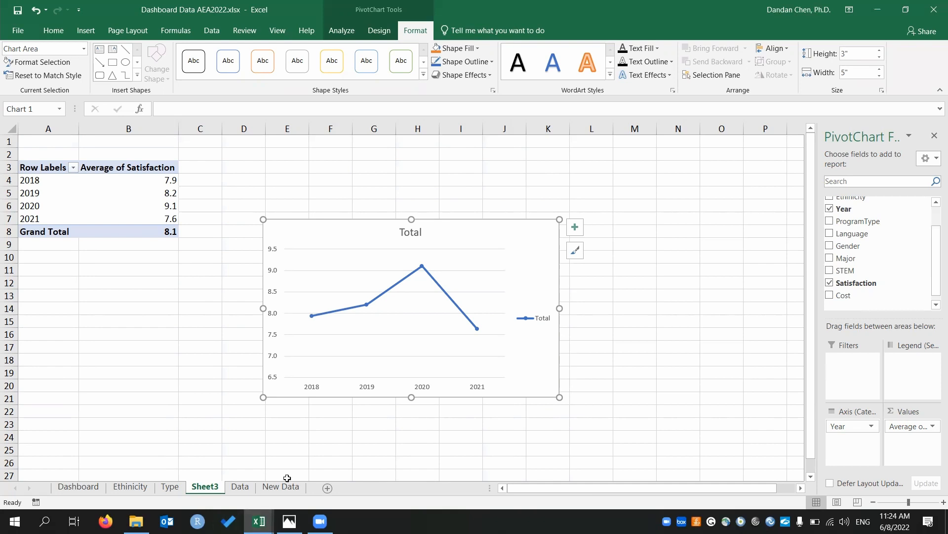
Step: Create a PivotTable from Table1 on a new worksheet, with ID in Values
mouse_move(136, 521)
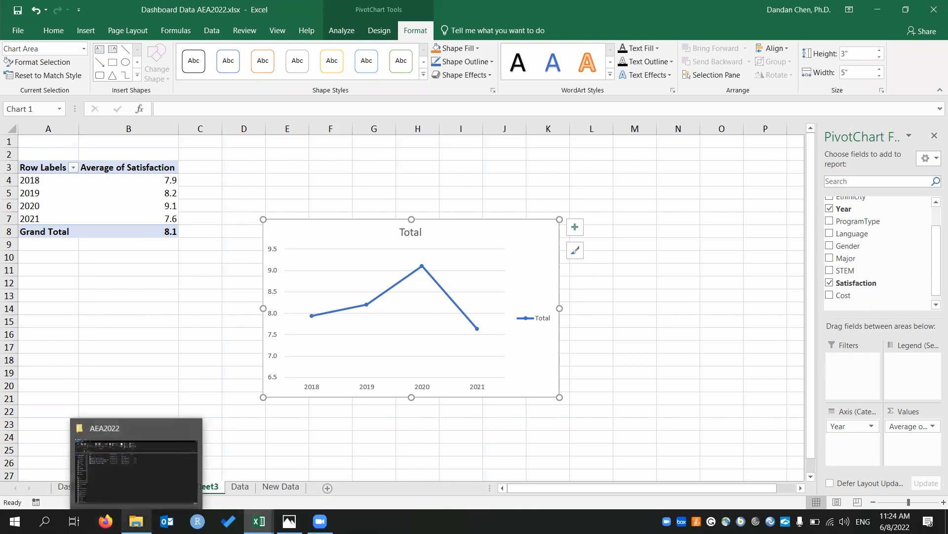
left_click(240, 487)
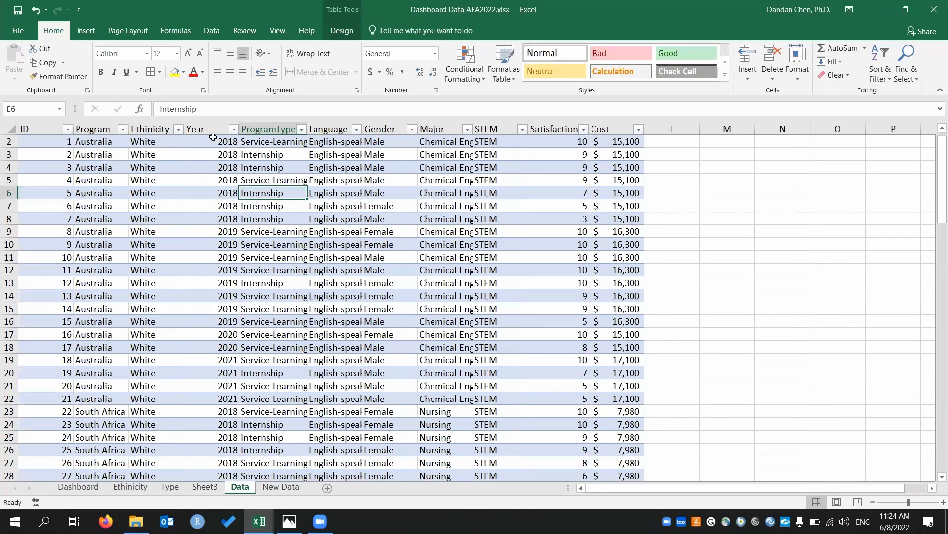
left_click(87, 32)
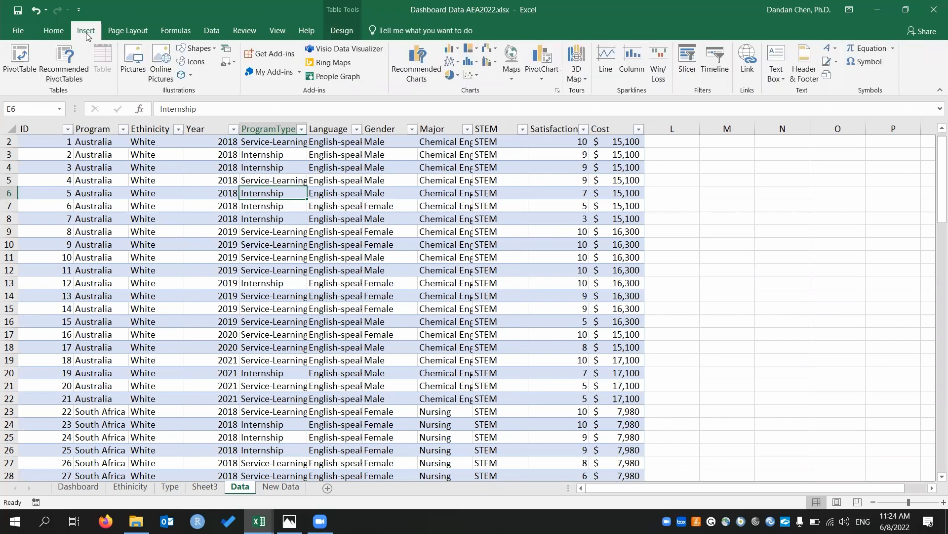
left_click(23, 56)
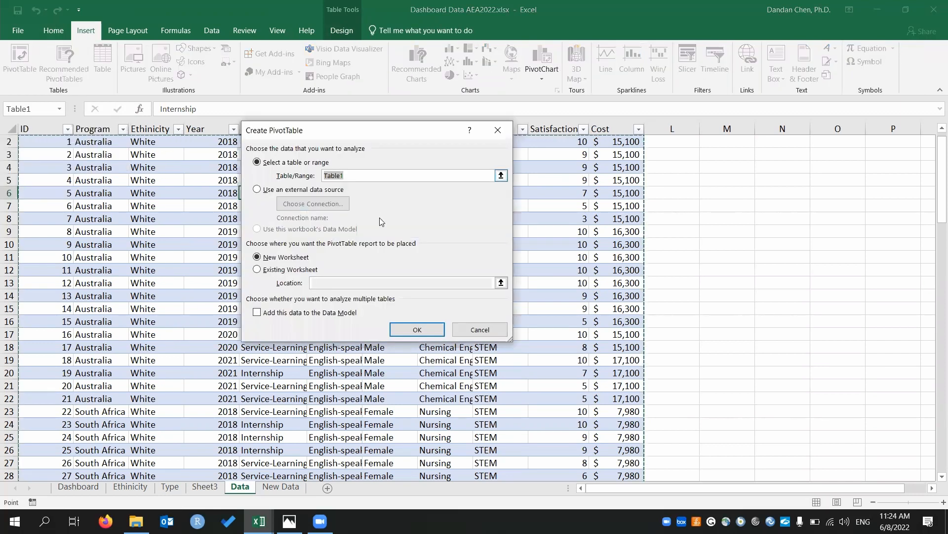
left_click(414, 330)
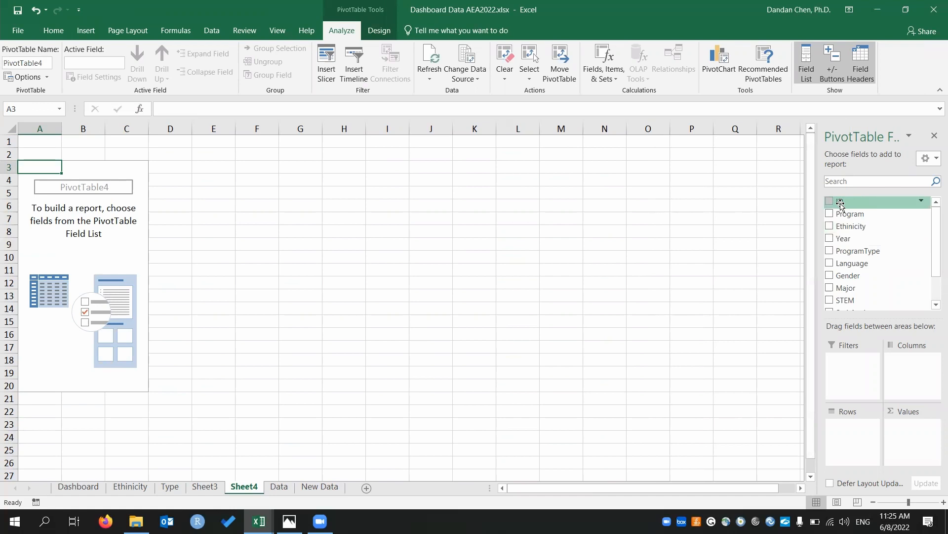
left_click_drag(840, 204, 884, 432)
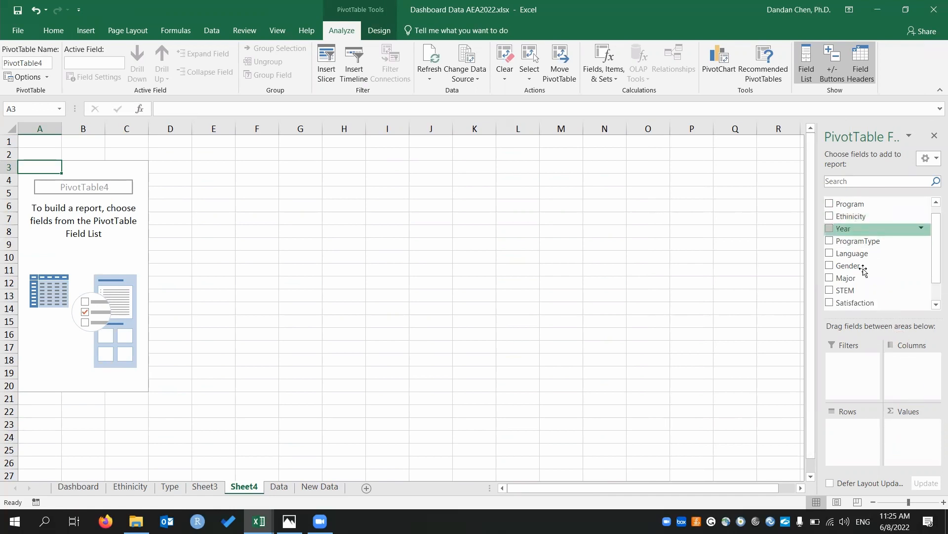
scroll(868, 230, "up", 1)
left_click_drag(838, 201, 906, 440)
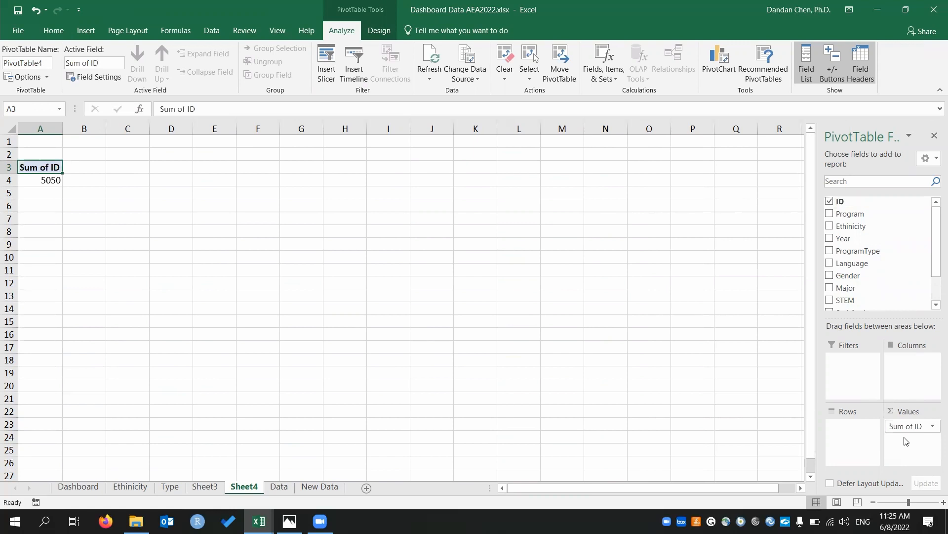
Step: Summarize the ID value field by Count and give it the custom name Total Participants
left_click(933, 427)
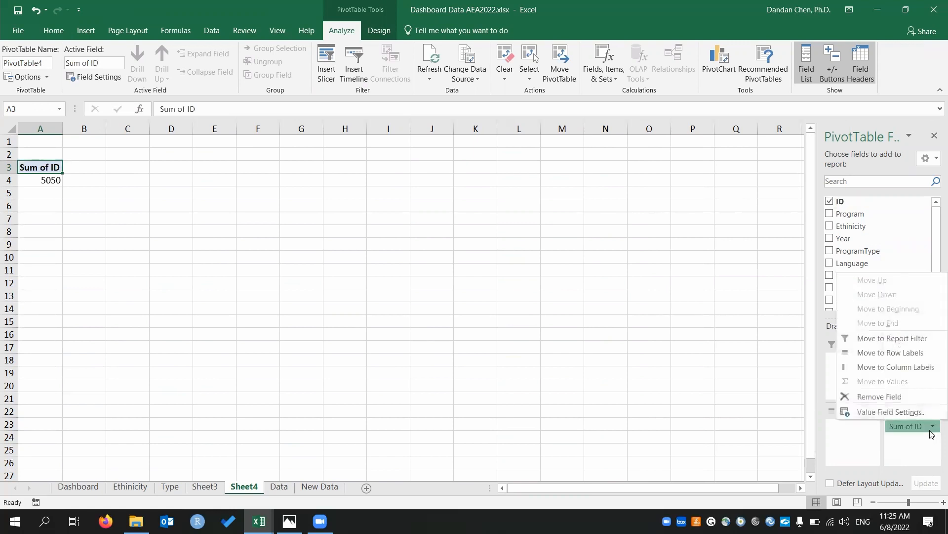
left_click(892, 412)
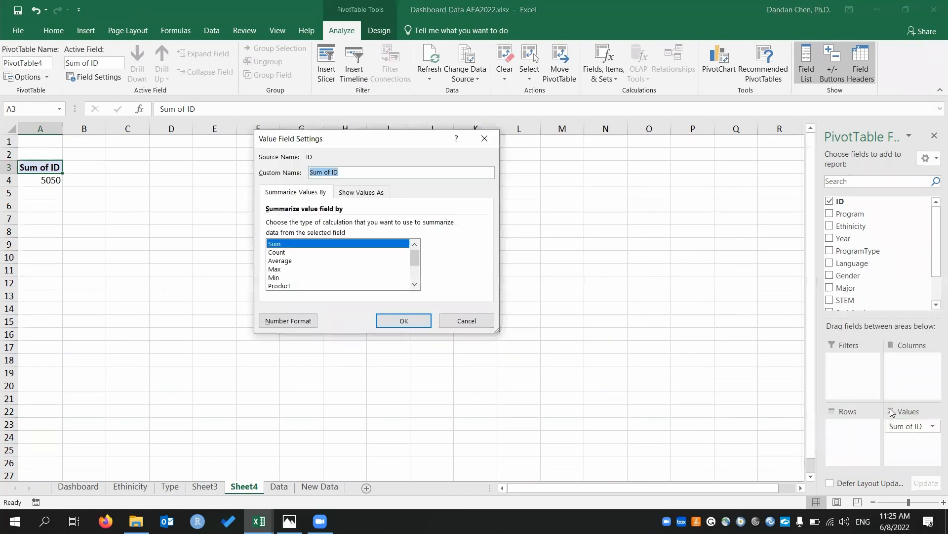
left_click(276, 252)
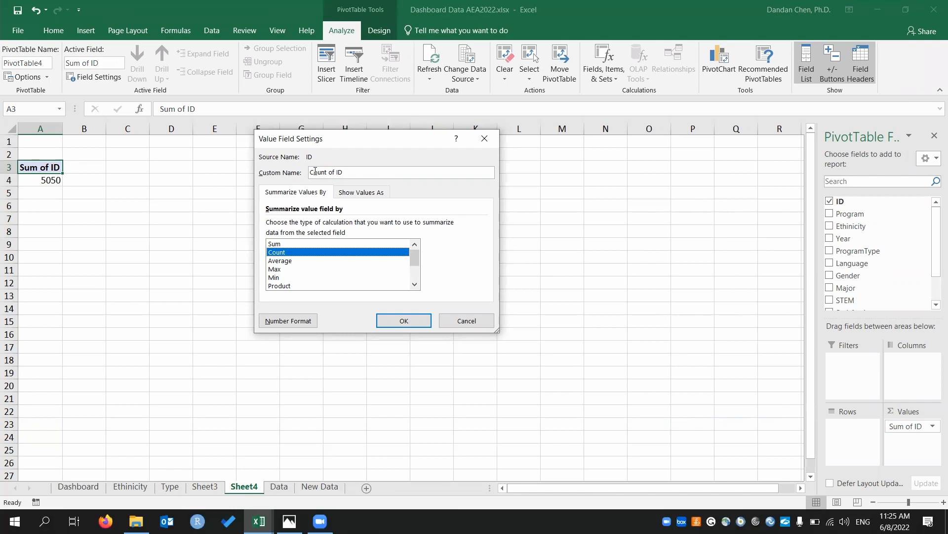
left_click_drag(349, 172, 304, 172)
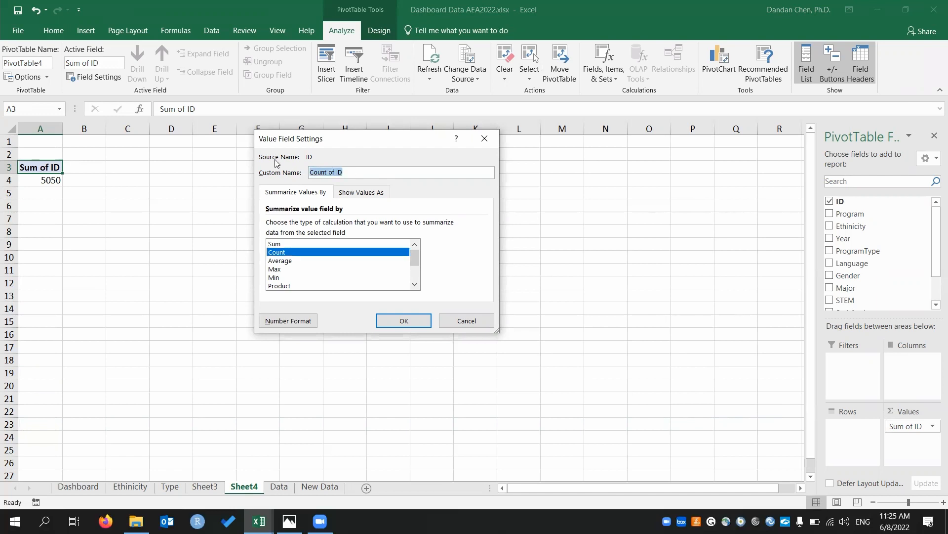
type("Total Participants")
key("Return")
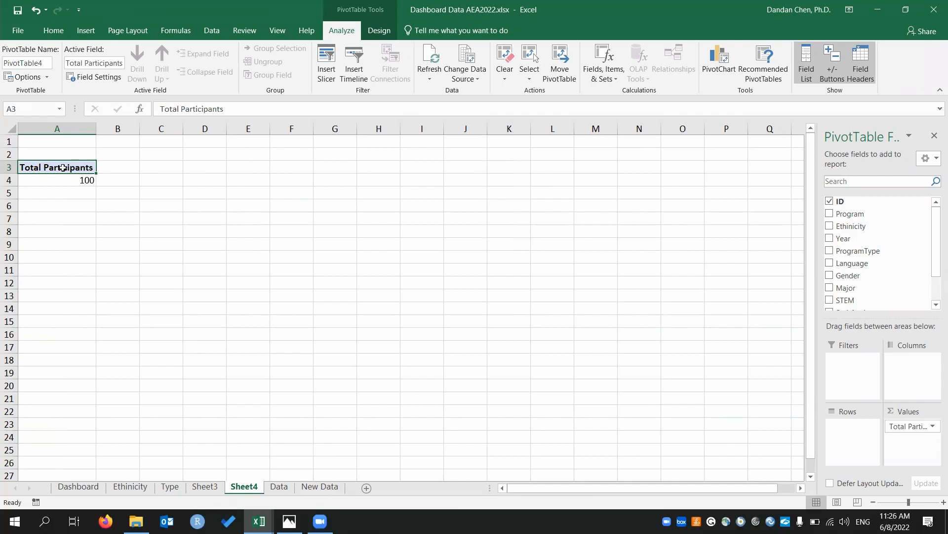
Step: Copy the Total Participants header cell A3 from Sheet4 and paste it into C9 of the Dashboard sheet
left_click_drag(63, 168, 58, 188)
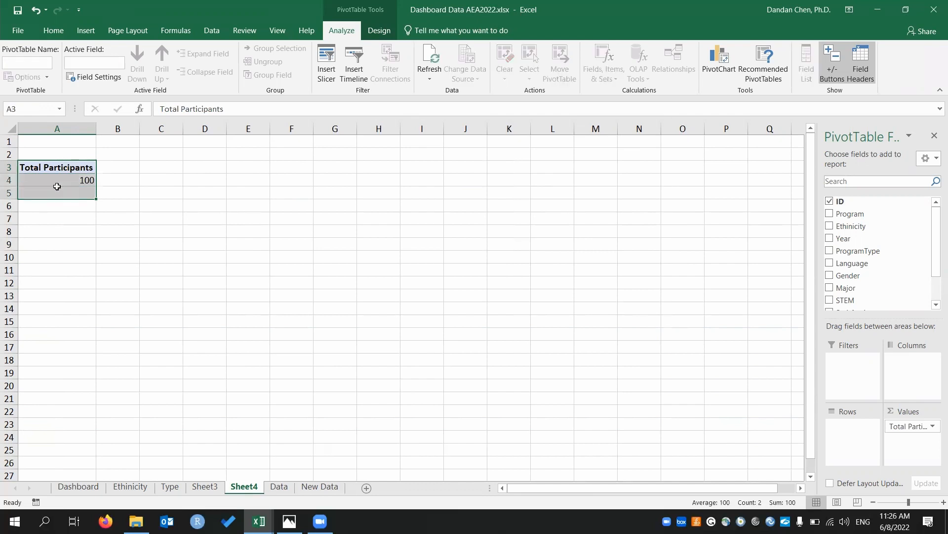
left_click(52, 180)
left_click(51, 160)
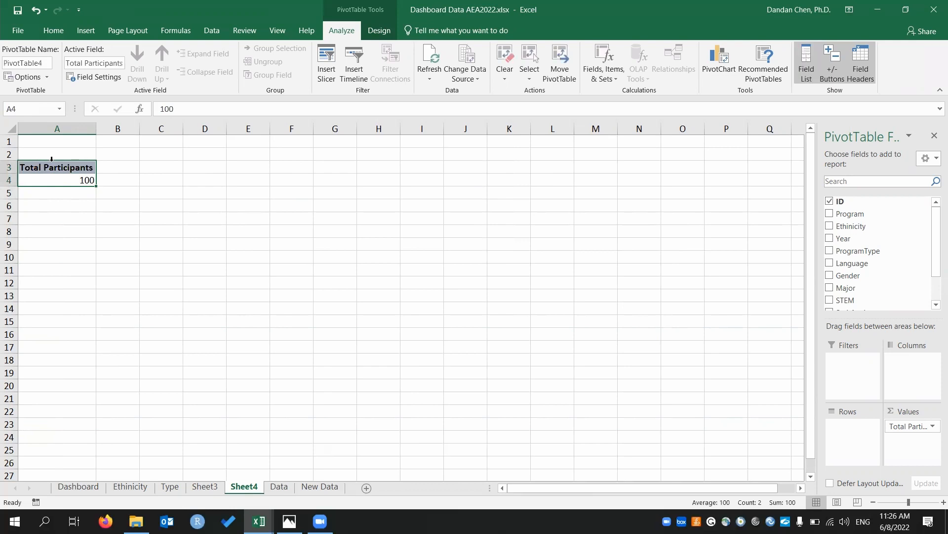
key("ctrl+c")
left_click(47, 167)
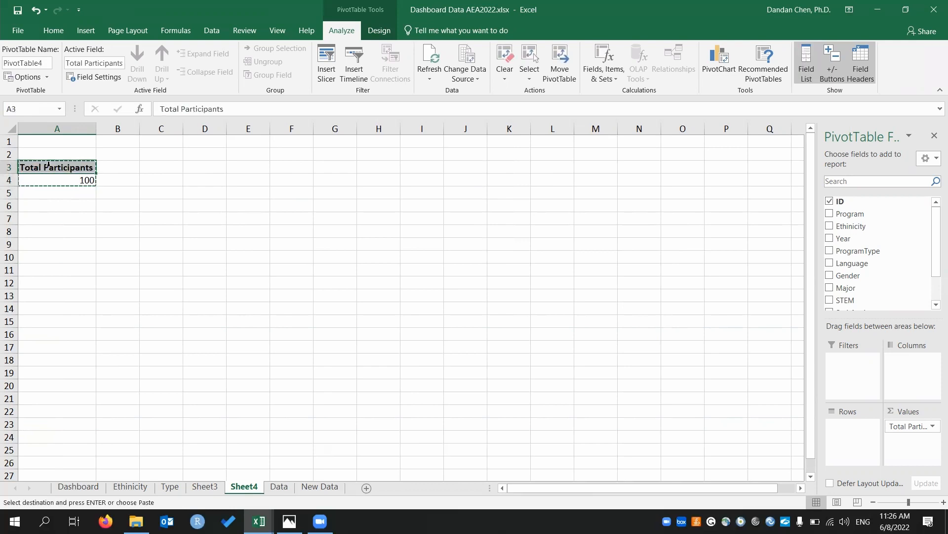
right_click(47, 170)
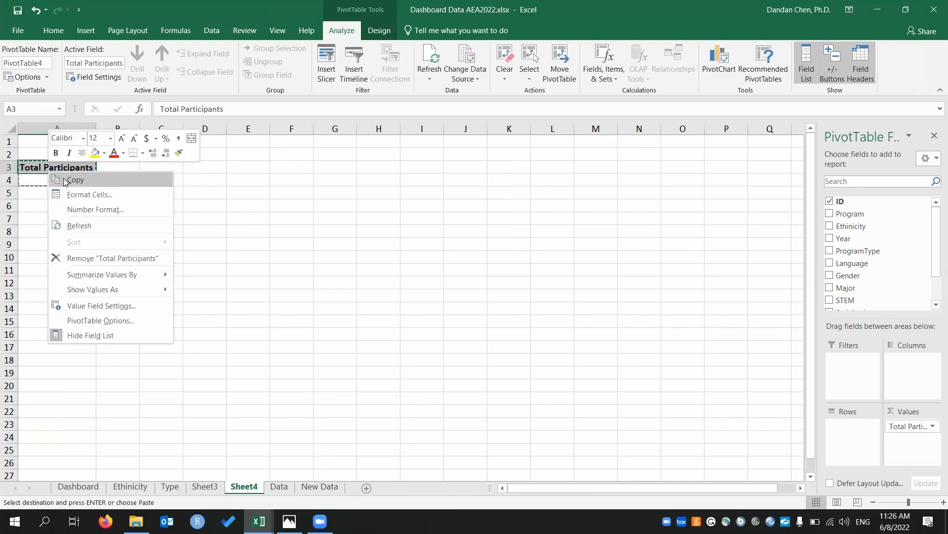
left_click(63, 178)
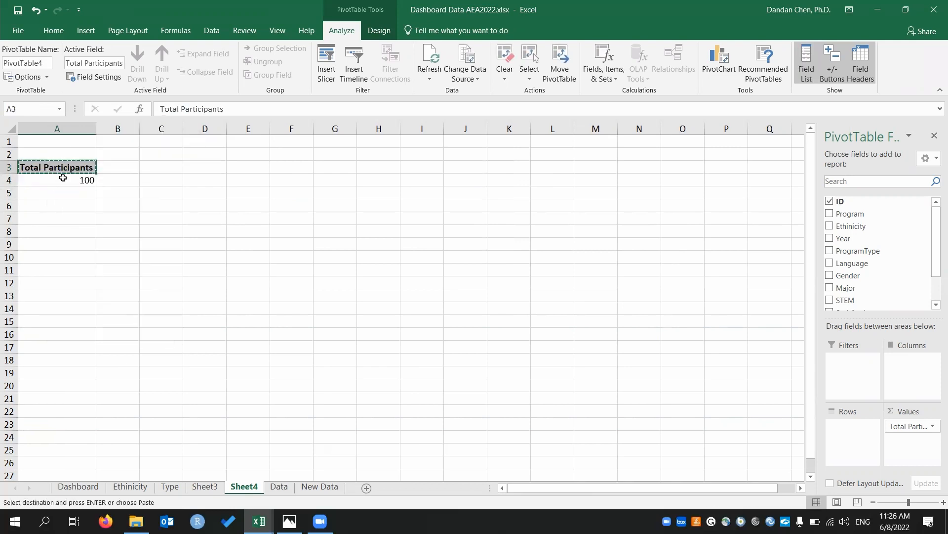
left_click(72, 487)
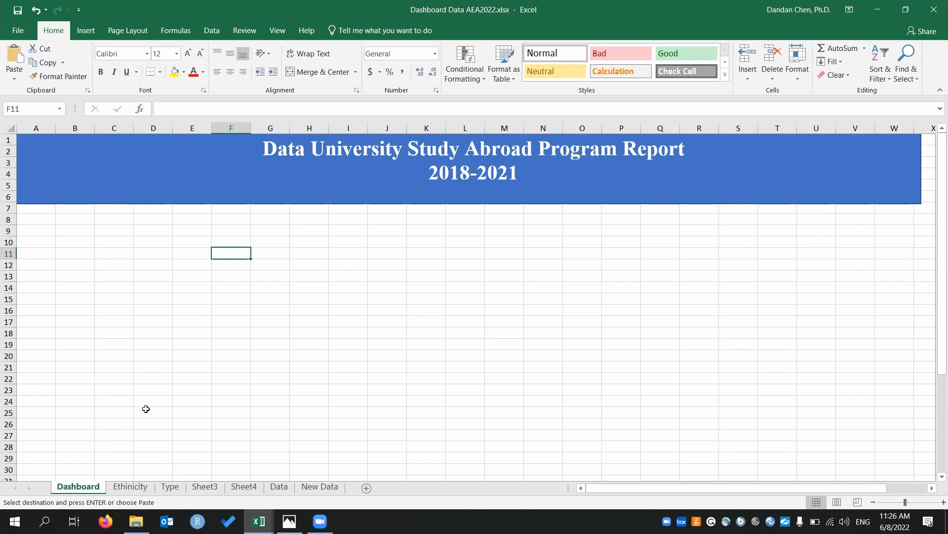
left_click(113, 227)
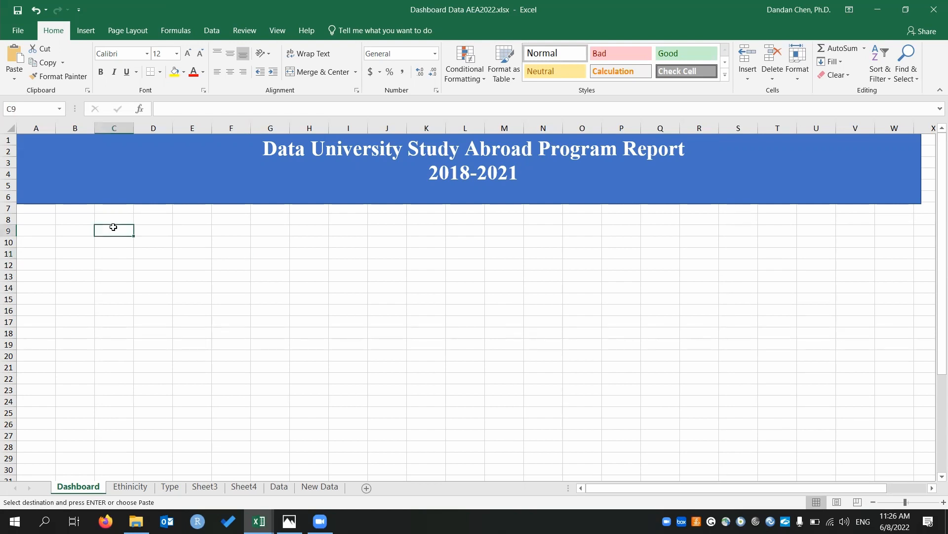
key("ctrl+v")
left_click(116, 250)
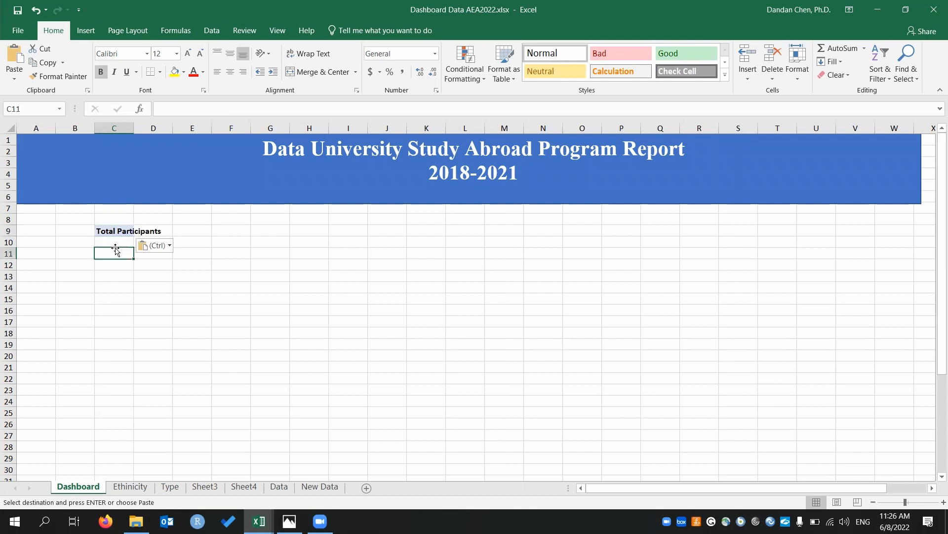
Step: Copy the whole Total Participants PivotTable, A3:A4 on Sheet4, and paste it at C9 of the Dashboard sheet
left_click(237, 488)
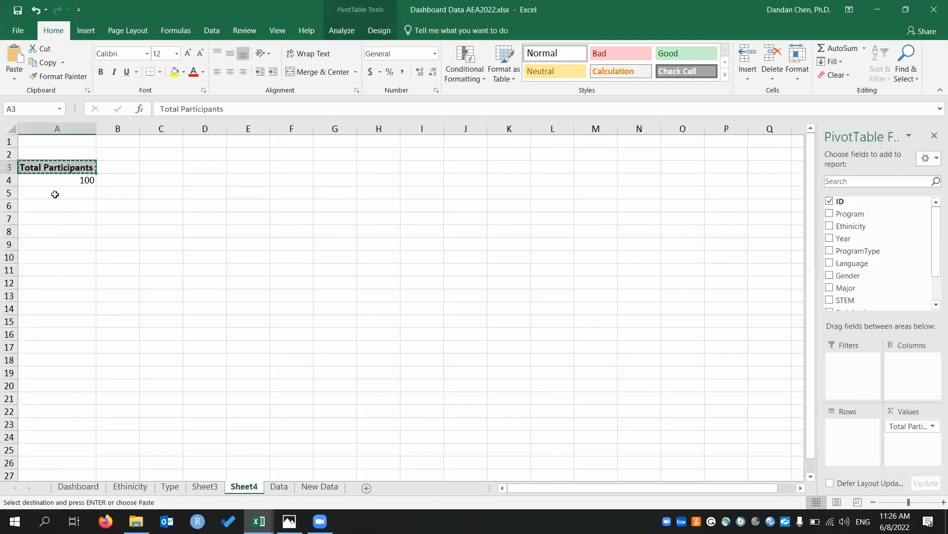
left_click_drag(63, 184, 64, 169)
key("ctrl+c")
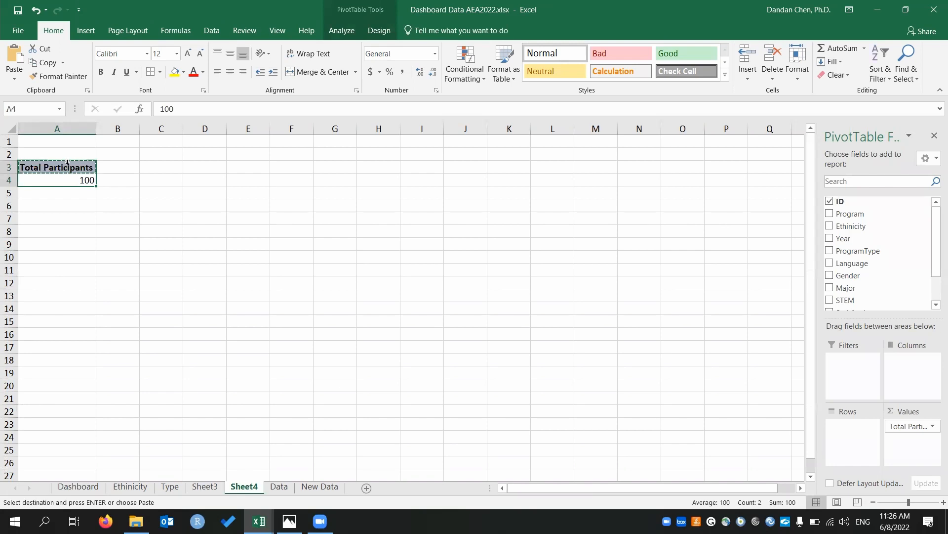
left_click(77, 486)
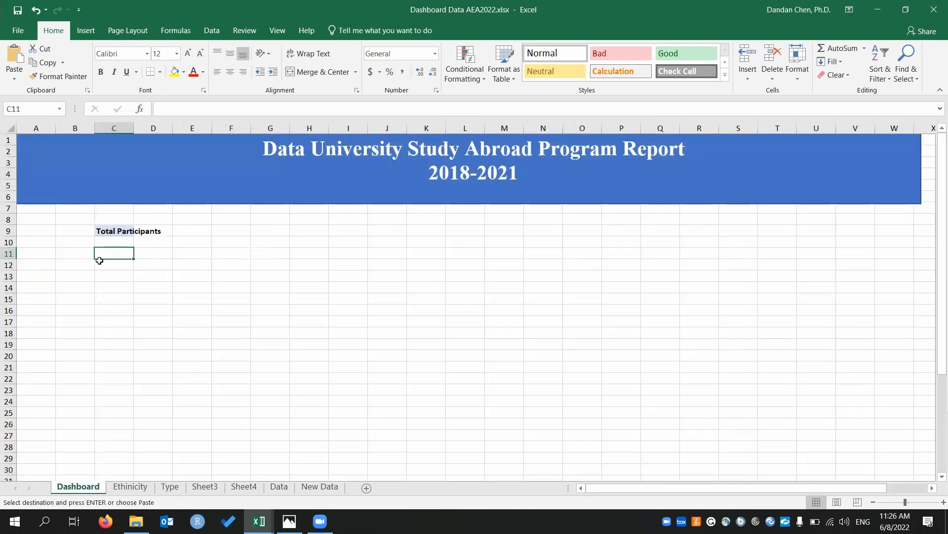
left_click(101, 232)
key("ctrl+v")
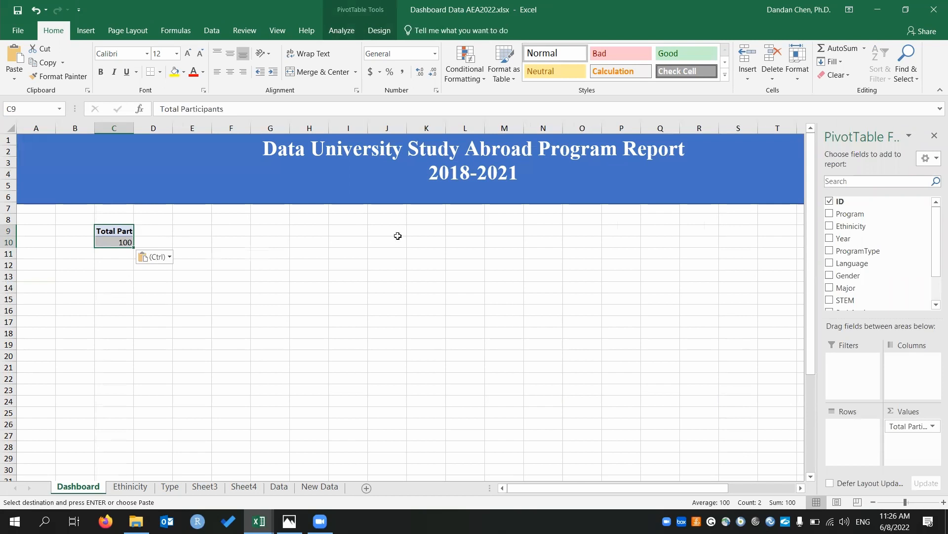
Step: Widen the PivotTable Fields pane, and widen column C to fit the full Total Participants heading
left_click_drag(852, 226, 887, 245)
left_click_drag(816, 149, 736, 150)
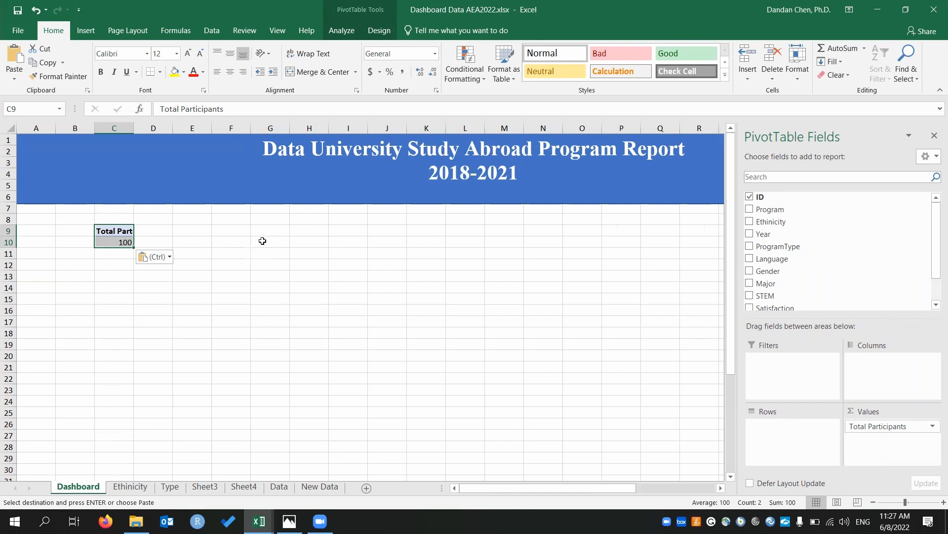
left_click_drag(133, 128, 206, 147)
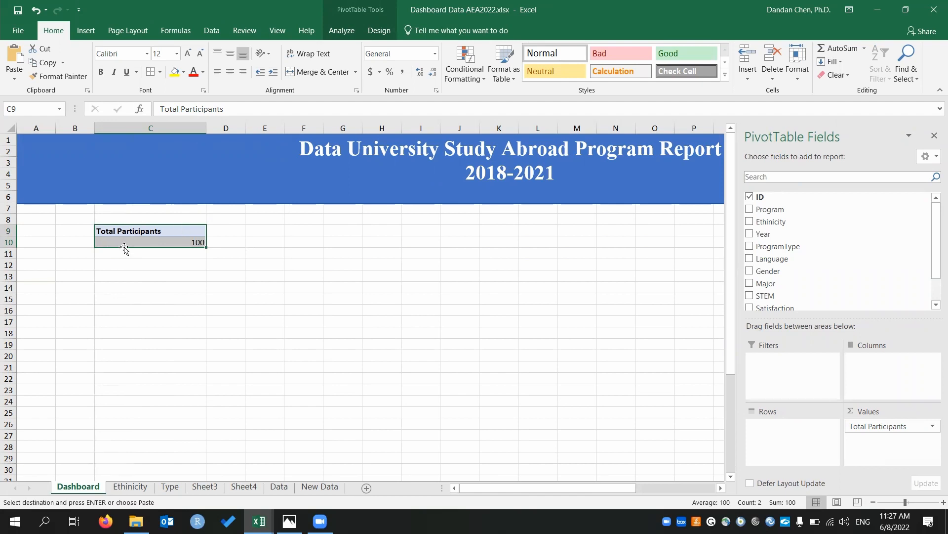
Step: Apply the None PivotTable style to the Total Participants PivotTable on the Dashboard sheet
left_click(378, 31)
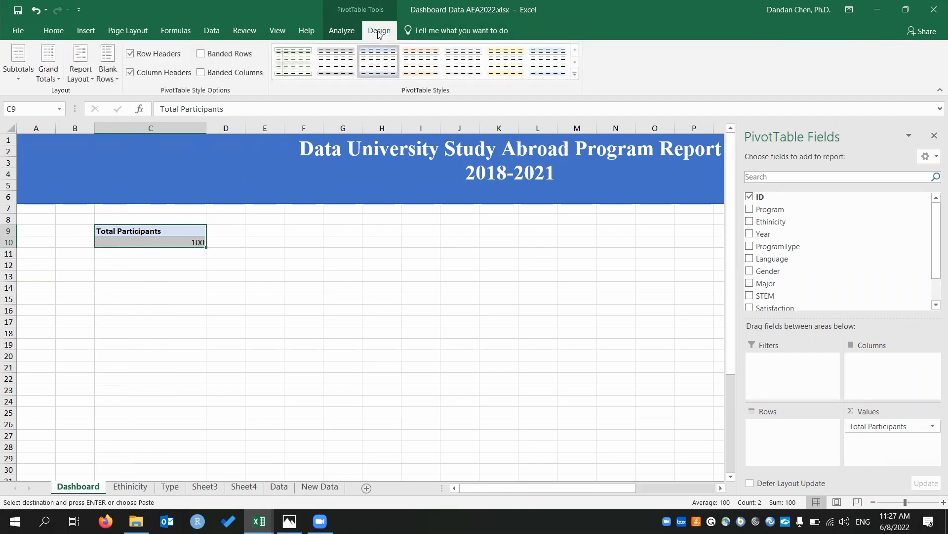
left_click(575, 51)
left_click(575, 51)
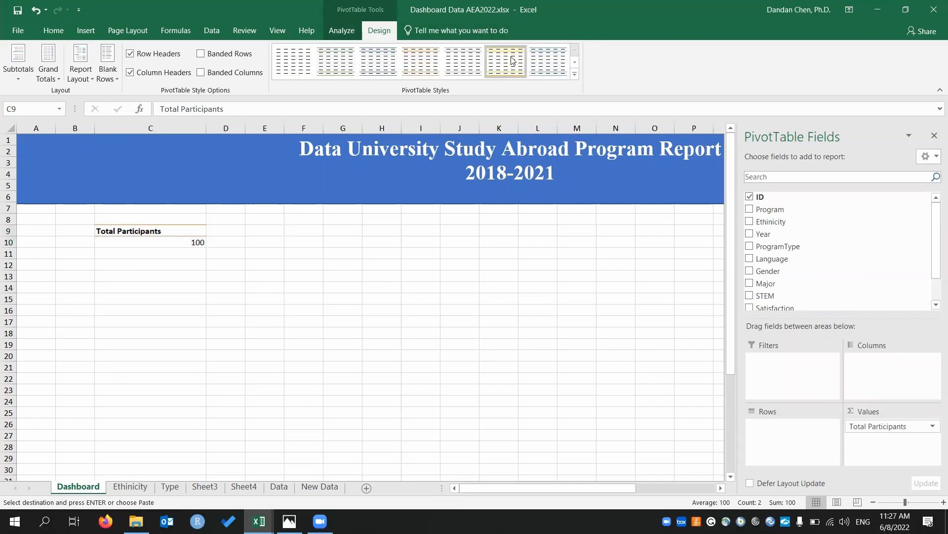
left_click(285, 66)
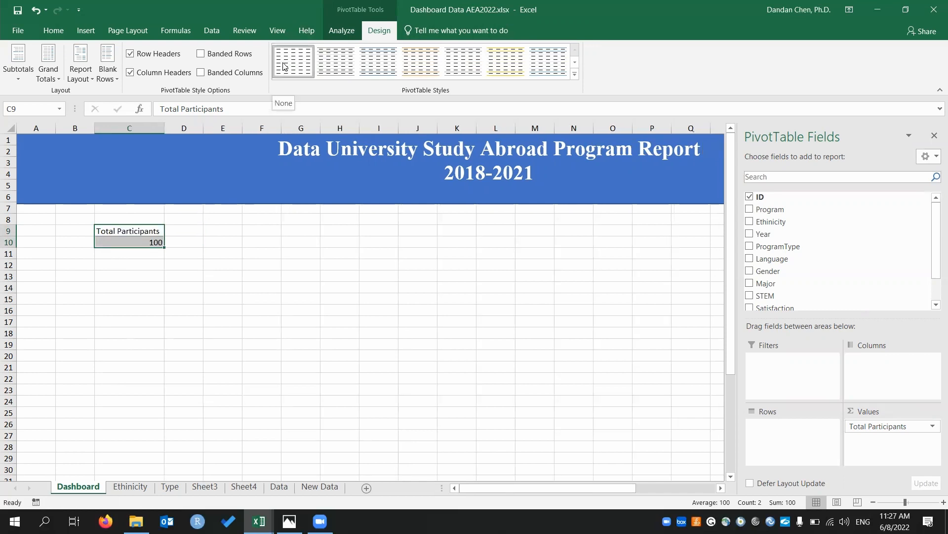
Step: Fill cells C9:C10 with the same theme blue as the report title banner
left_click(53, 31)
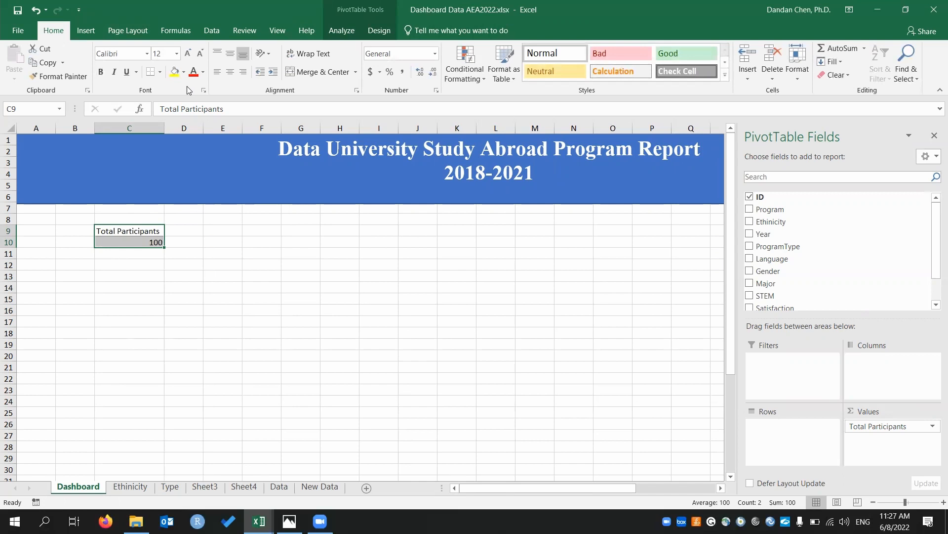
left_click(183, 72)
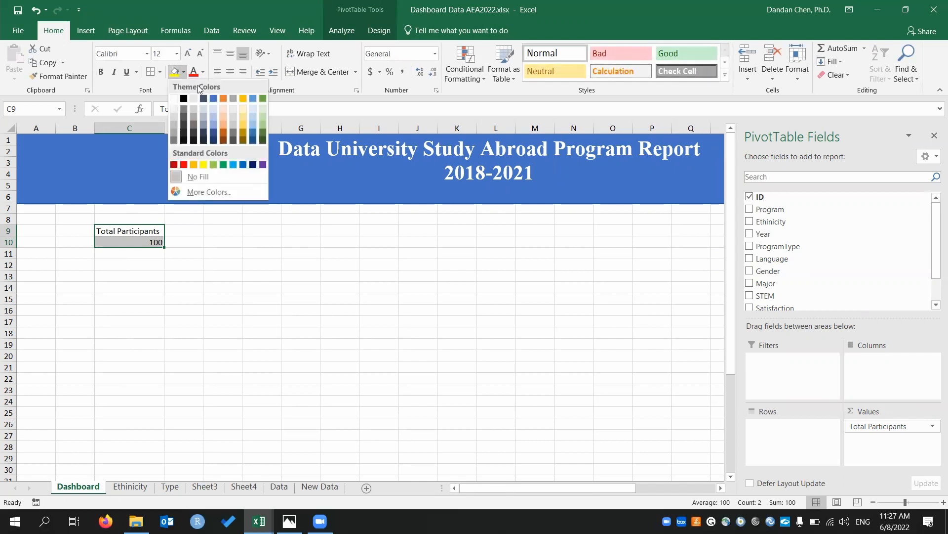
left_click(213, 100)
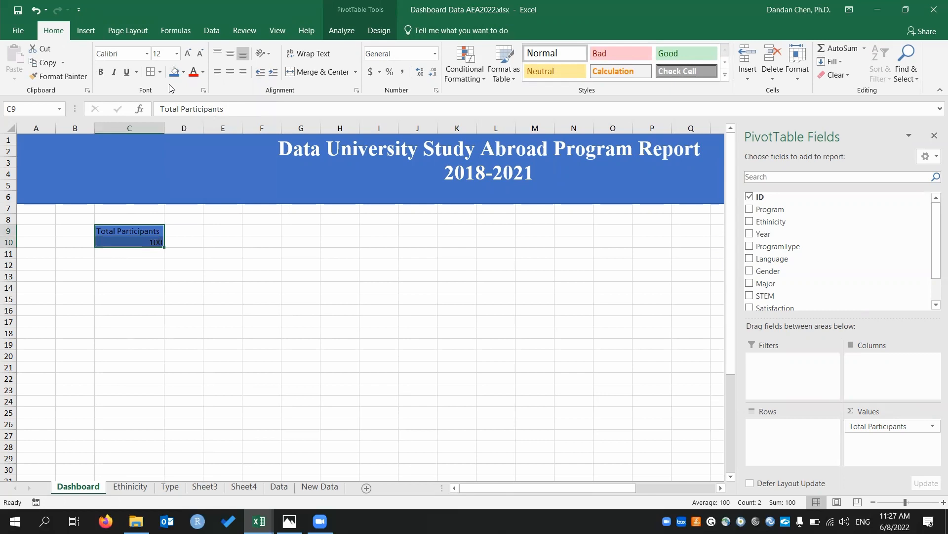
left_click(117, 225)
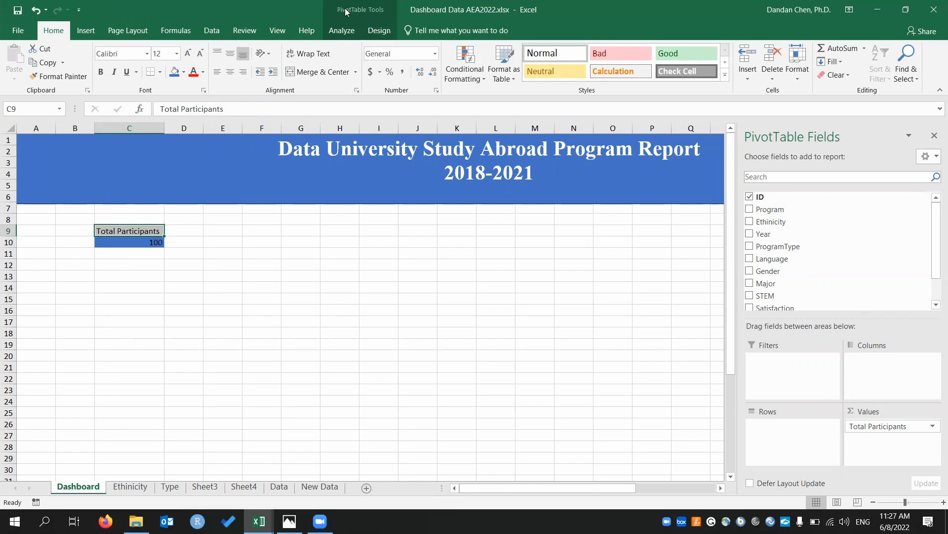
left_click(389, 34)
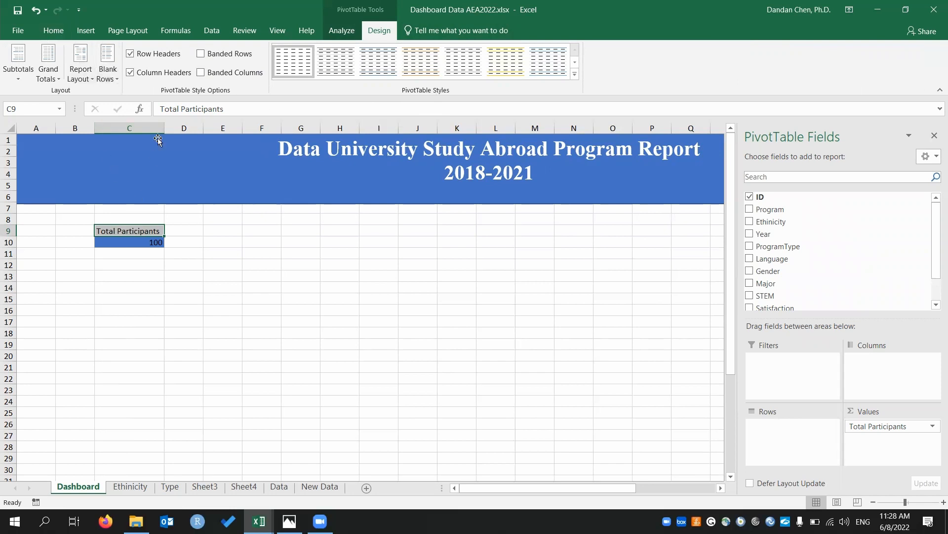
left_click(53, 31)
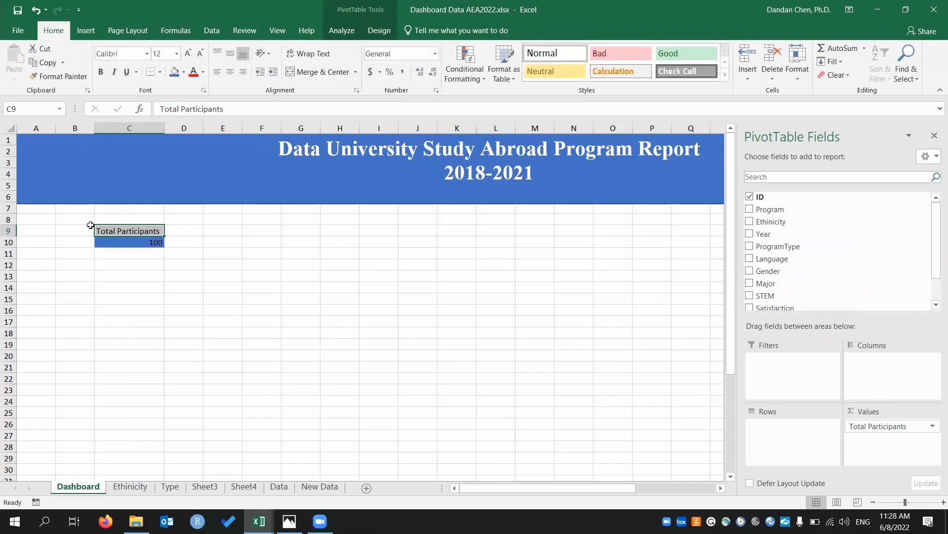
left_click(105, 249)
left_click_drag(130, 228, 128, 237)
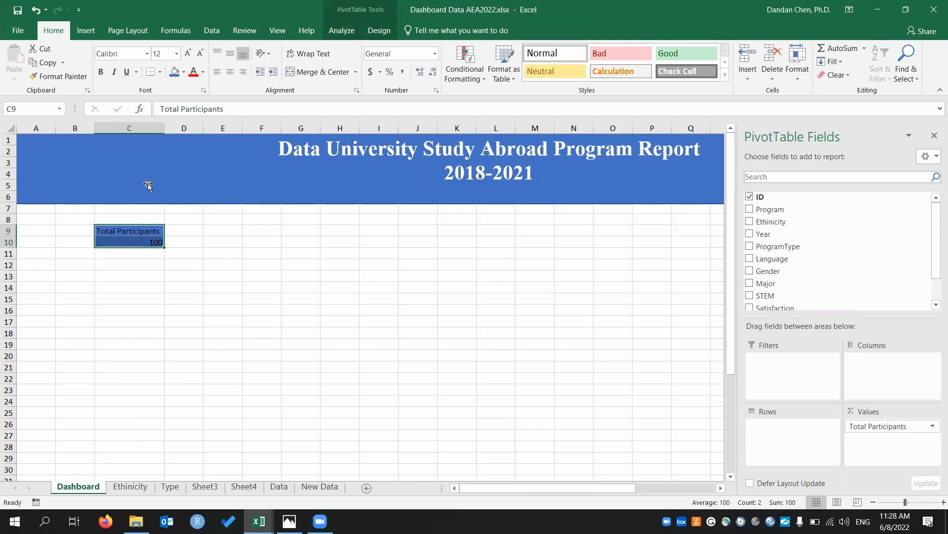
Step: Make row 10 several times taller and format the participant total in C10 with font size 76 in white
left_click(121, 239)
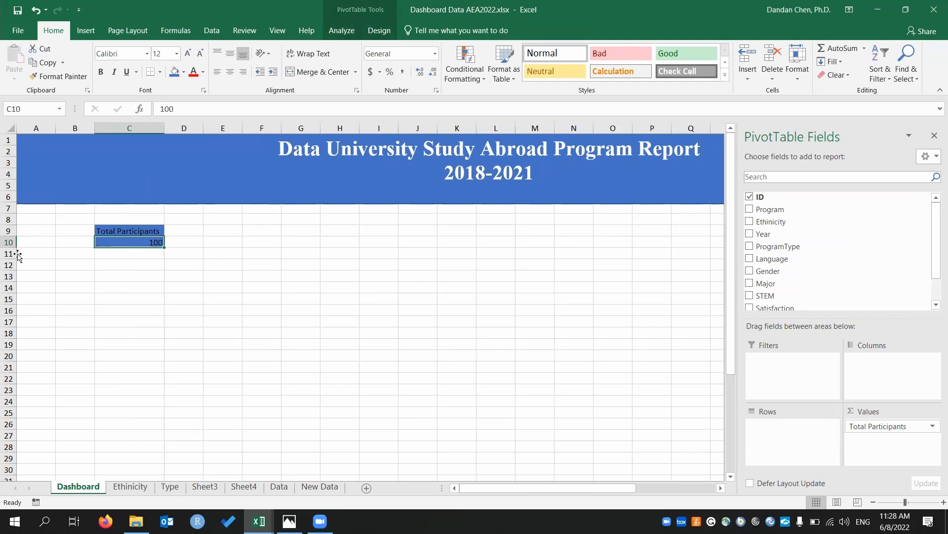
left_click_drag(10, 247, 10, 290)
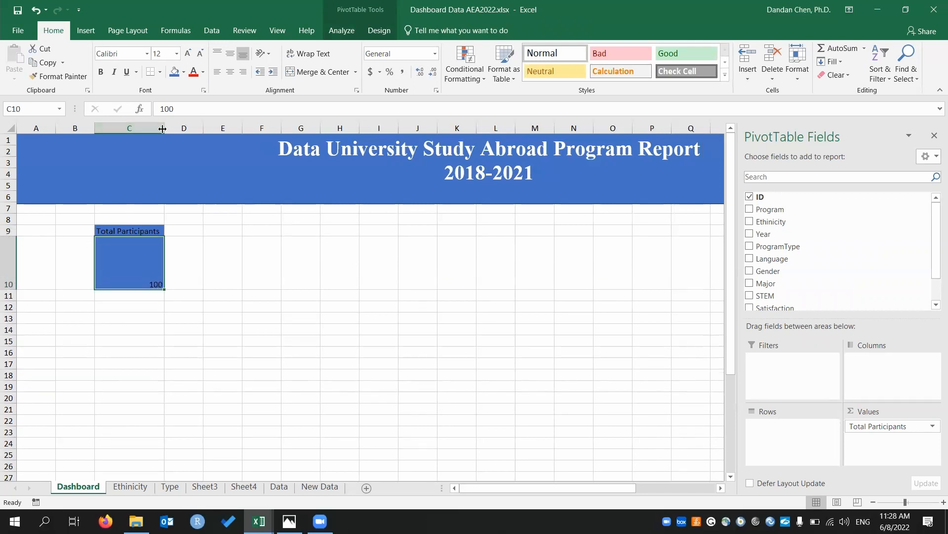
left_click(162, 55)
type("76")
key("Return")
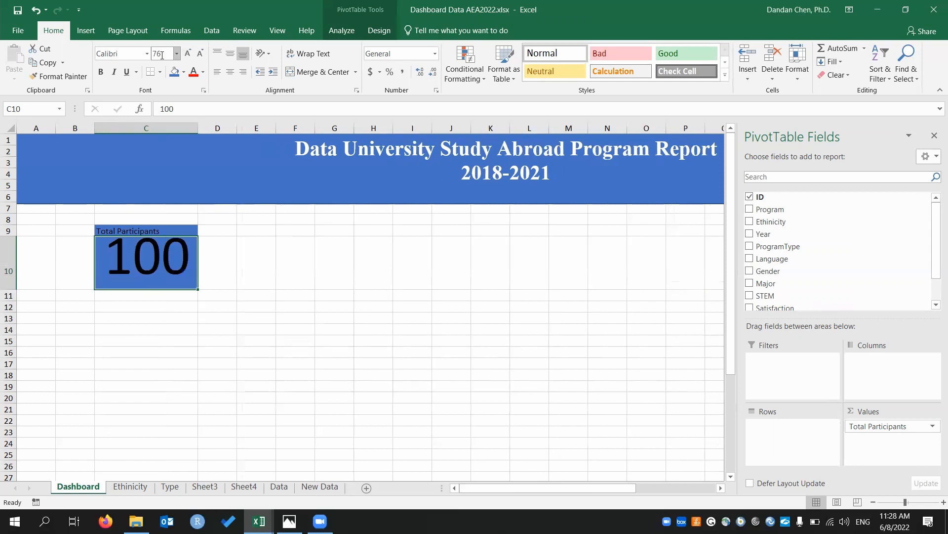
left_click(203, 72)
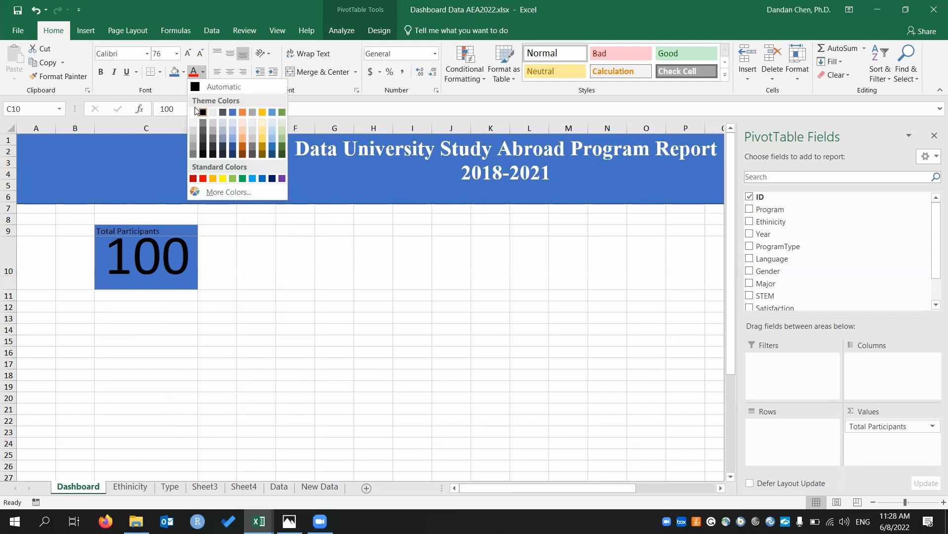
left_click(194, 112)
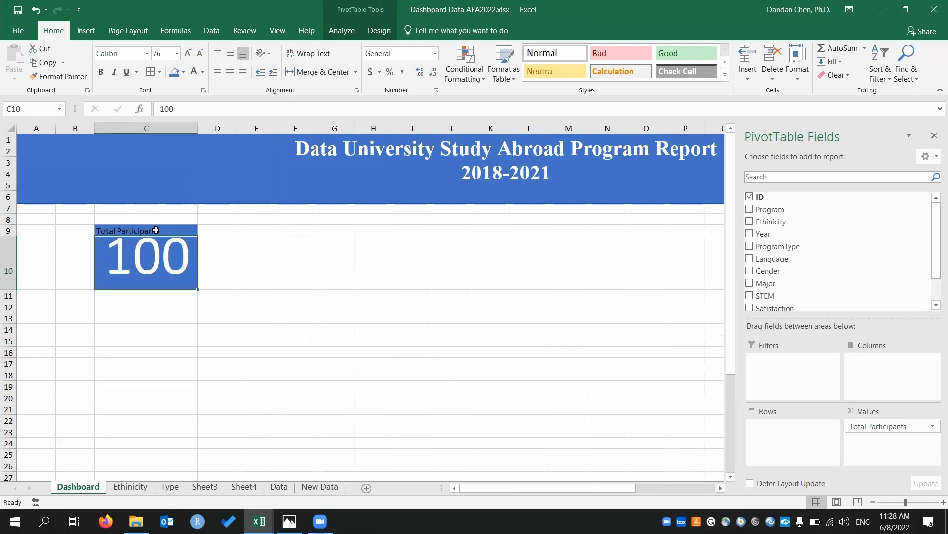
Step: Set the Total Participants heading in C9 to font size 24 in white and widen column C to fit it
left_click(155, 229)
left_click(170, 54)
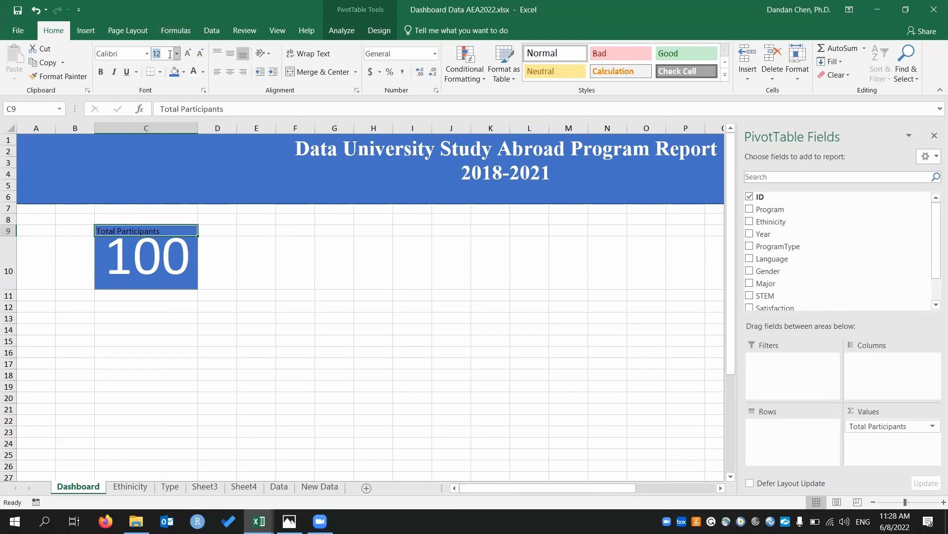
type("24")
key("Return")
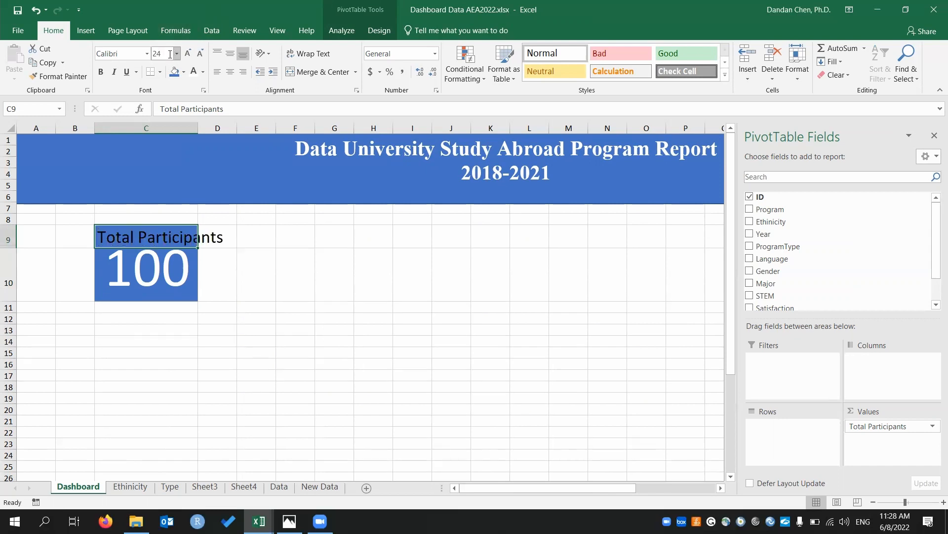
left_click(193, 71)
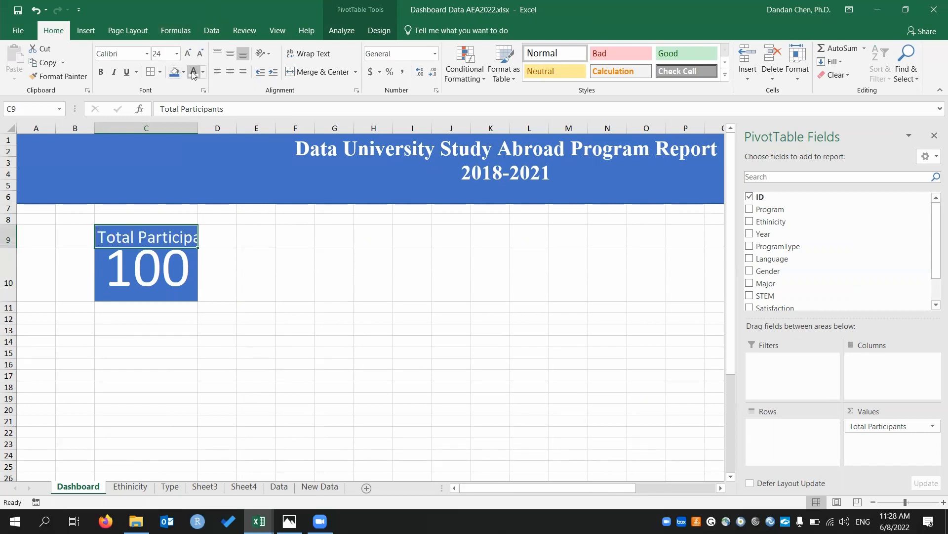
left_click_drag(198, 128, 225, 130)
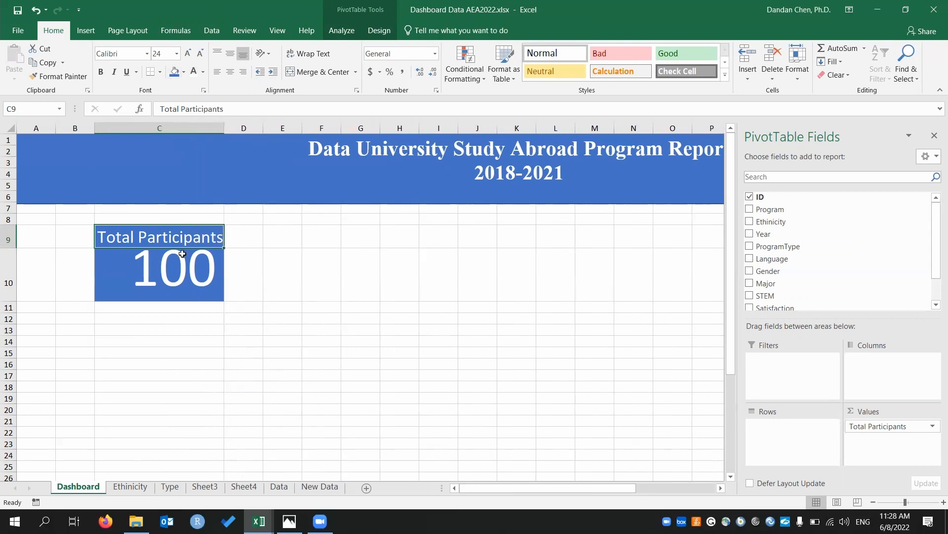
Step: Center the Total Participants heading and the participant total in cells C9:C10 horizontally
left_click(174, 285)
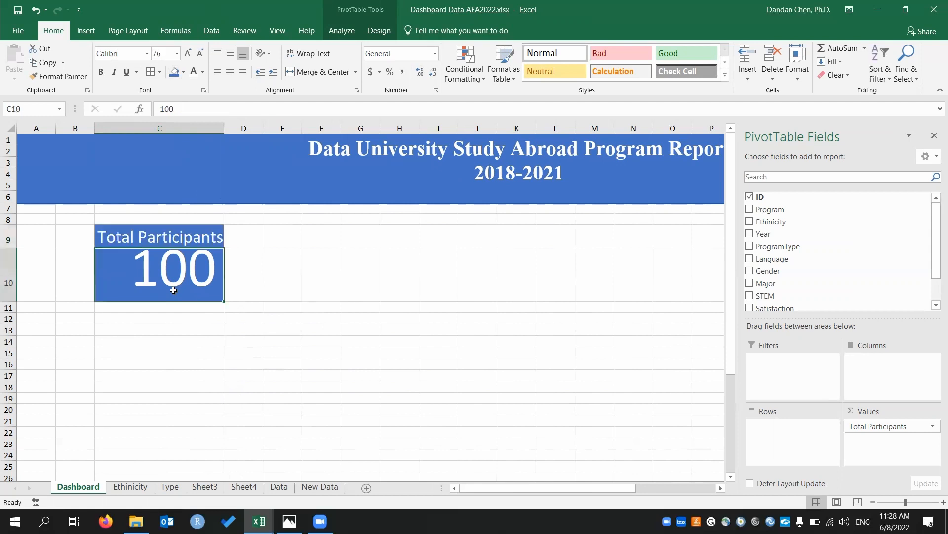
left_click(174, 286)
left_click_drag(180, 249, 181, 237)
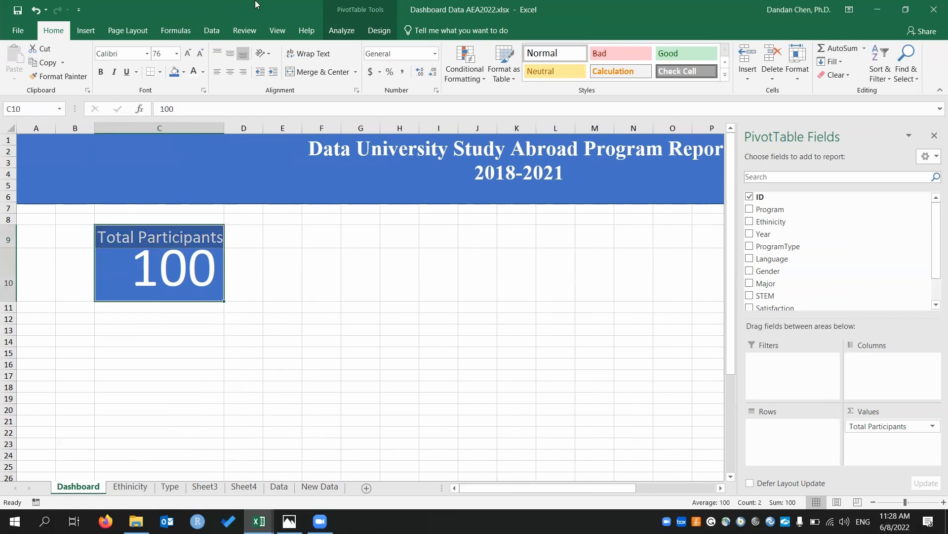
left_click(233, 72)
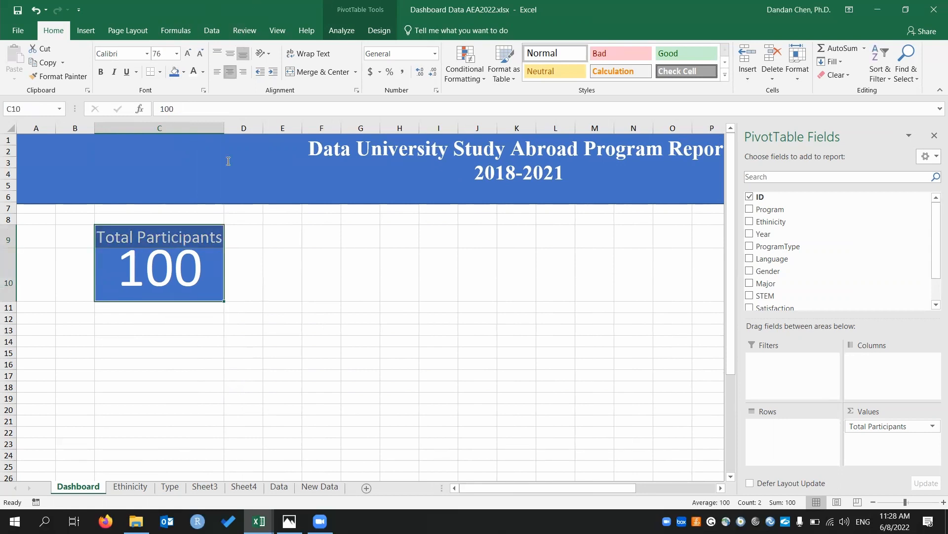
left_click(272, 270)
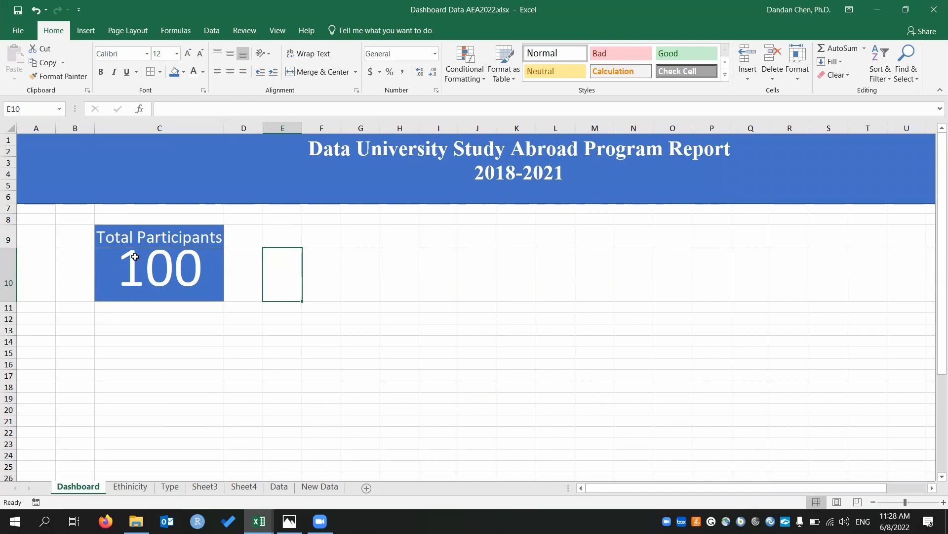
Step: Remove all borders from the Total Participants card in cells C9:C10
left_click(184, 232)
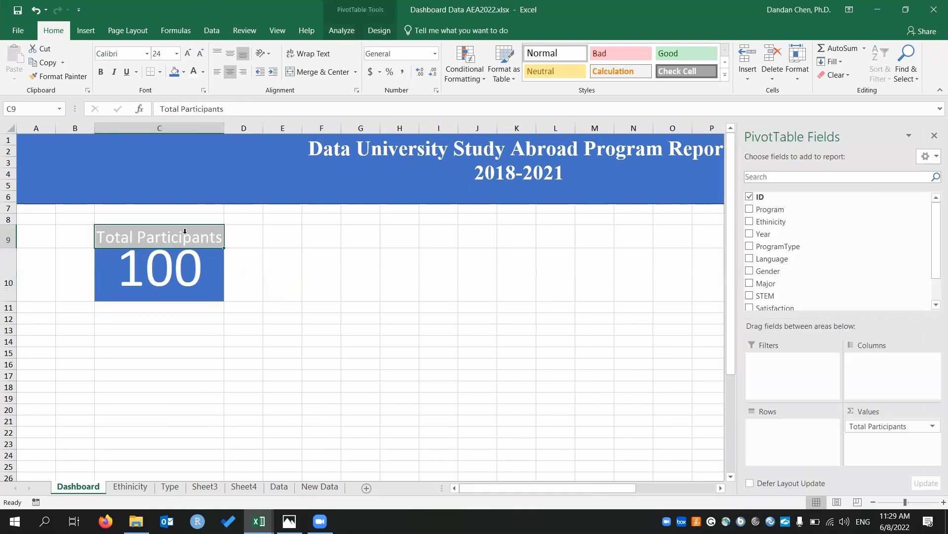
left_click_drag(160, 261, 156, 245)
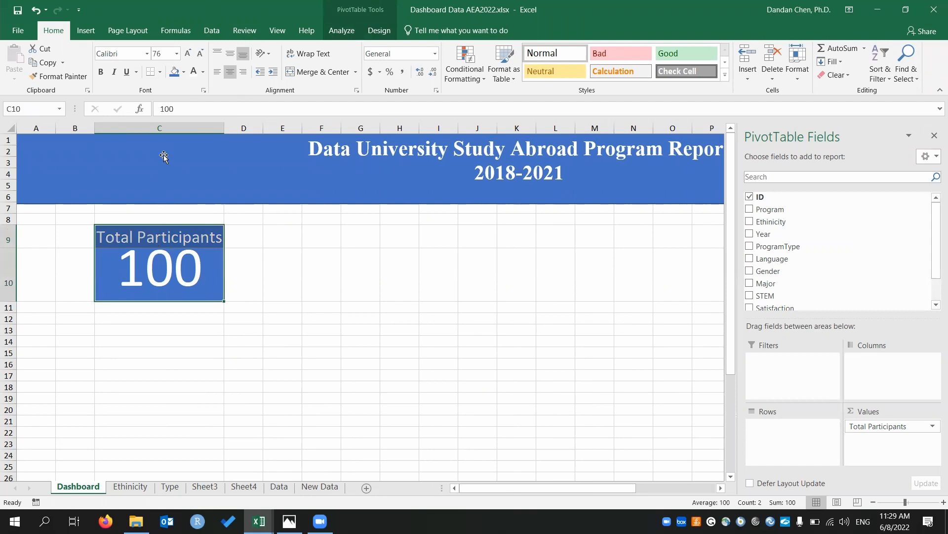
left_click(160, 74)
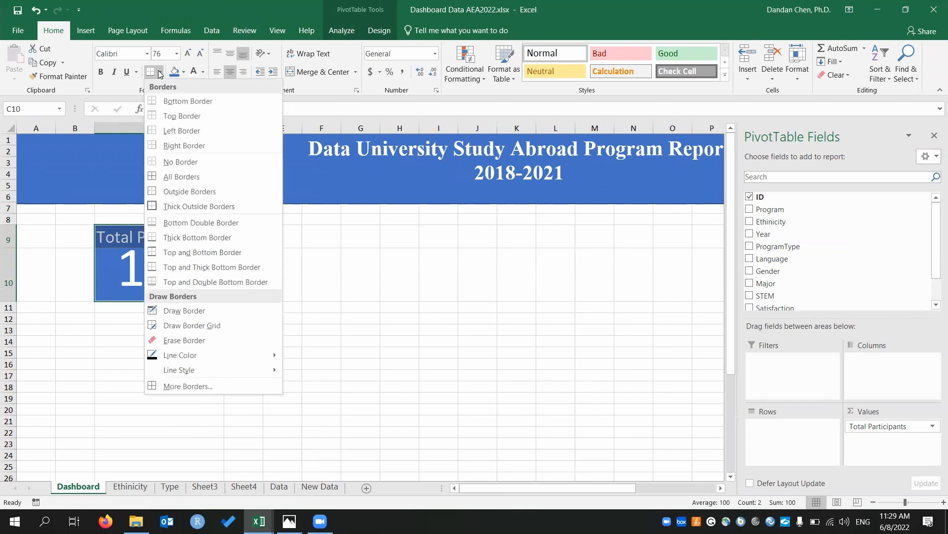
left_click(187, 162)
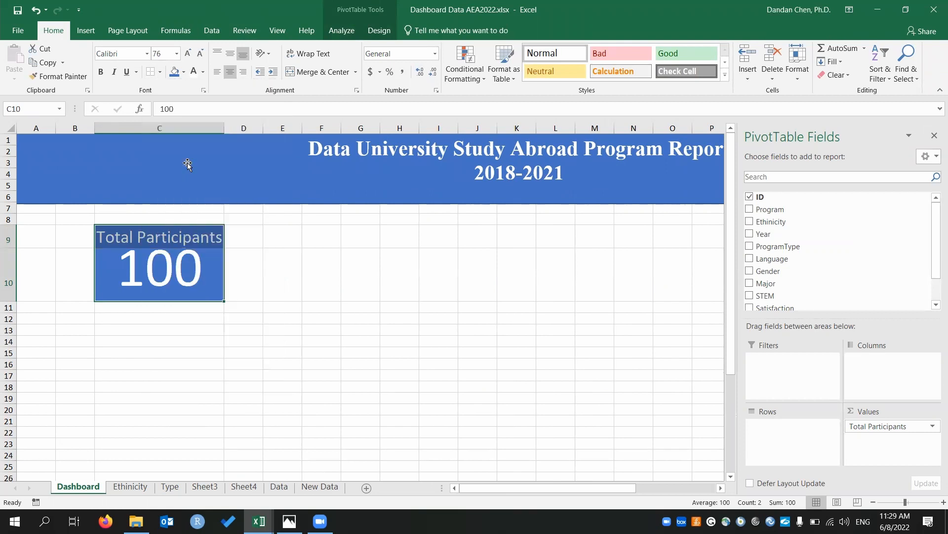
left_click(240, 227)
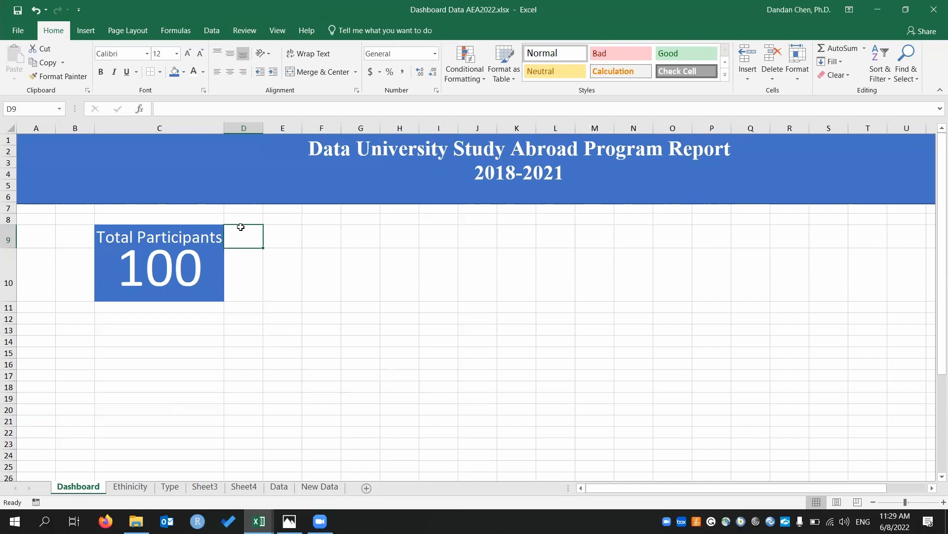
Step: Open Dashboard Data AEA2022_numberchart.xlsx from the AEA2022 folder and go to its Cost sheet
left_click(216, 489)
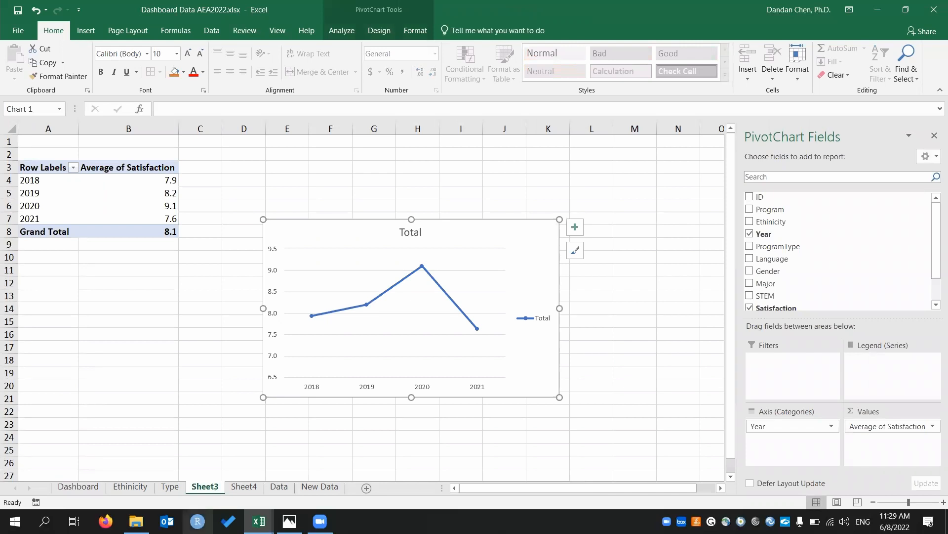
left_click(136, 522)
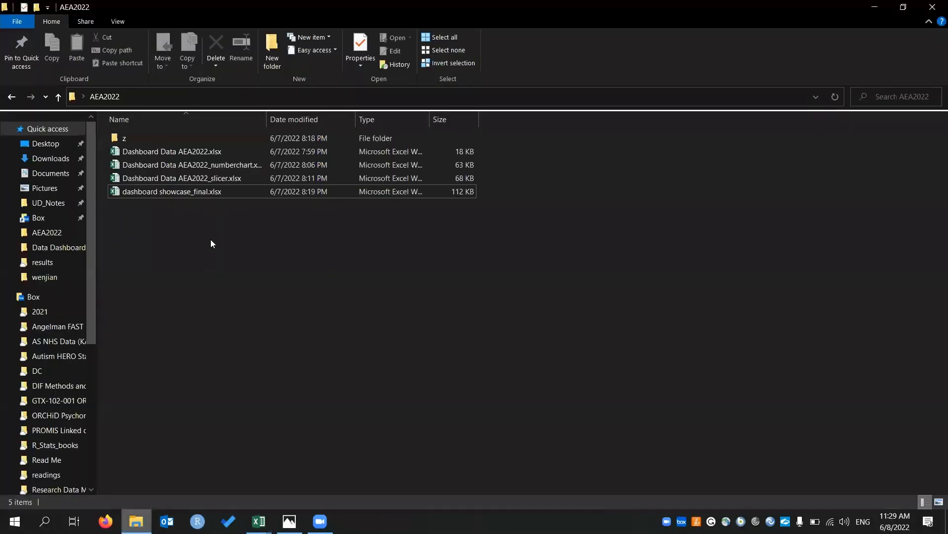
left_click(227, 164)
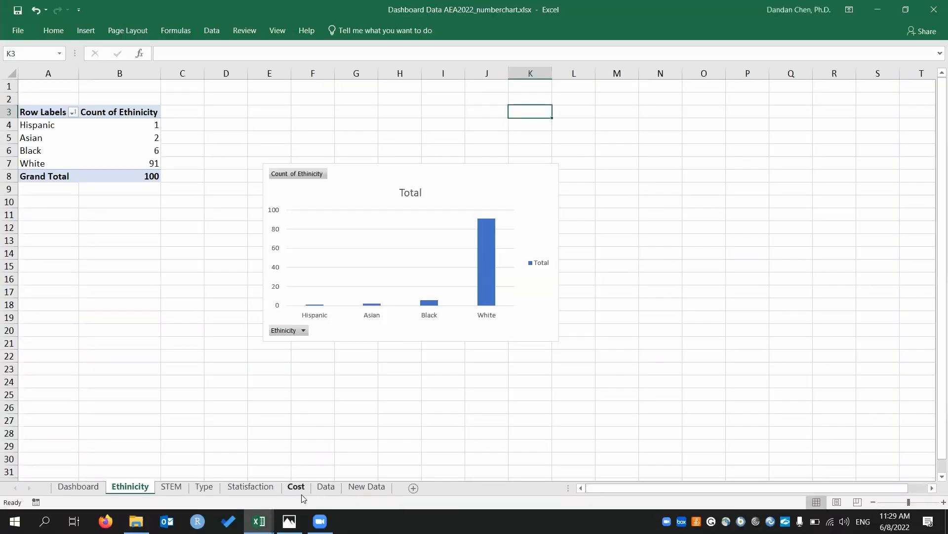
left_click(297, 487)
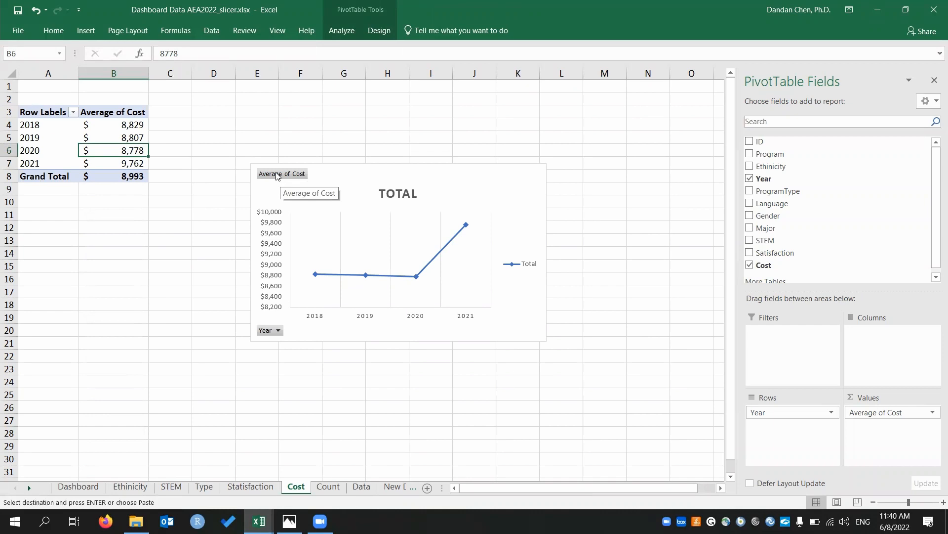
Step: Hide all field buttons on the Average of Cost line chart on the Cost sheet
left_click(277, 175)
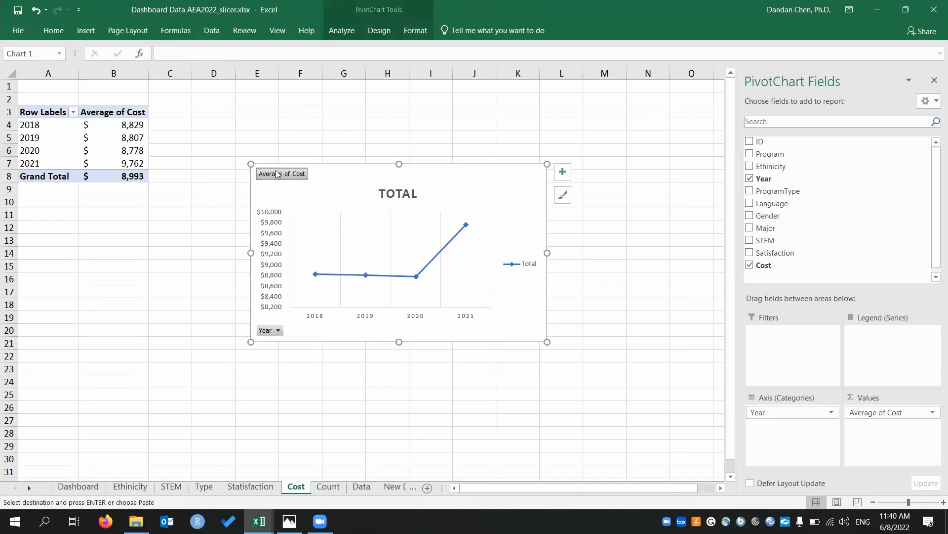
right_click(277, 174)
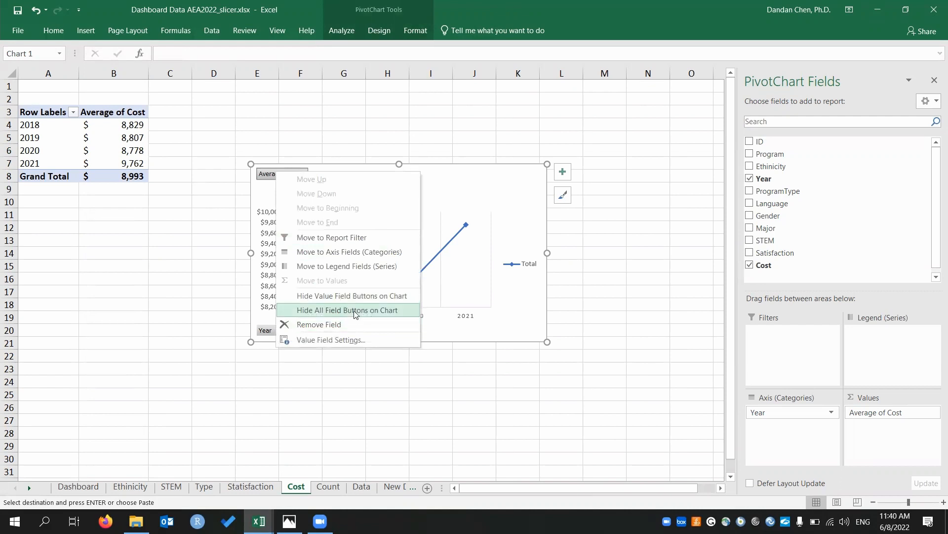
key("Escape")
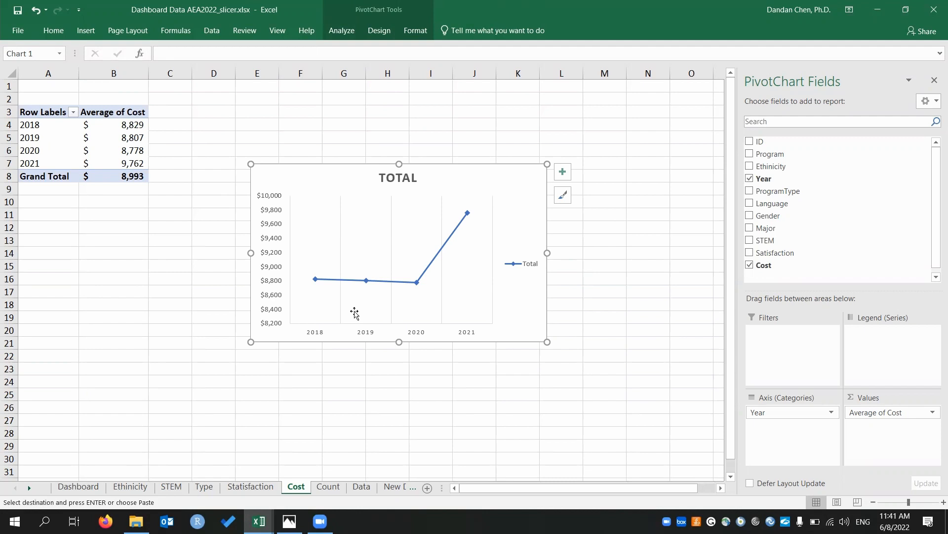
Step: Copy the column chart from the Ethinicity sheet and paste it on the Dashboard sheet at cell E9
left_click(75, 487)
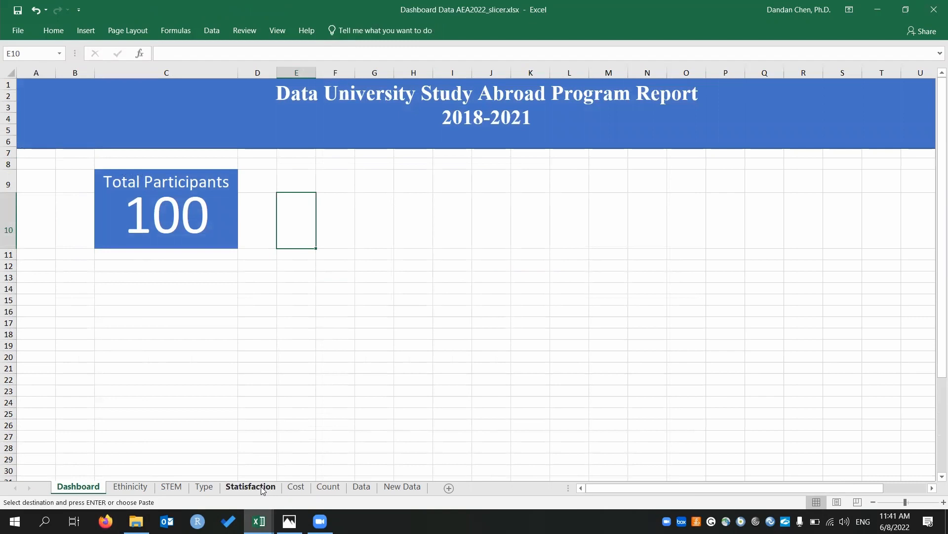
left_click(130, 486)
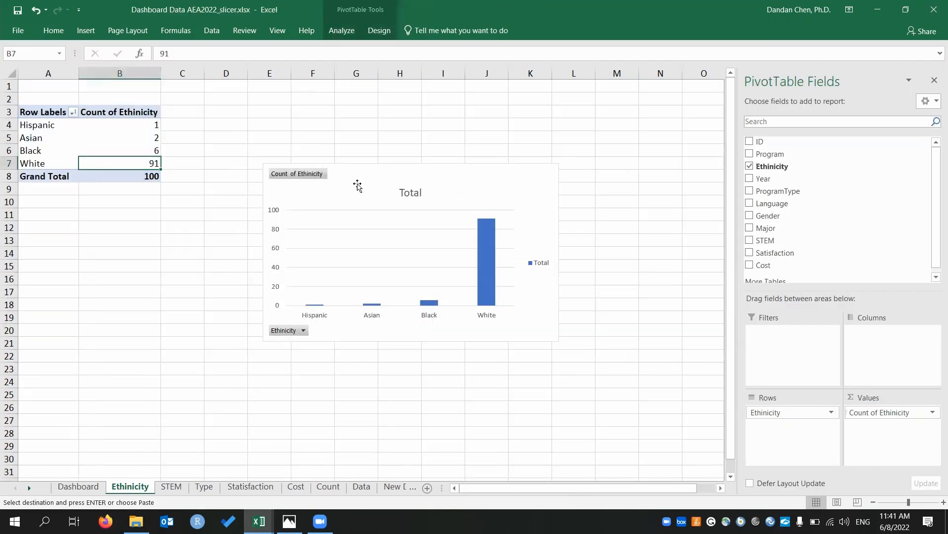
left_click(300, 166)
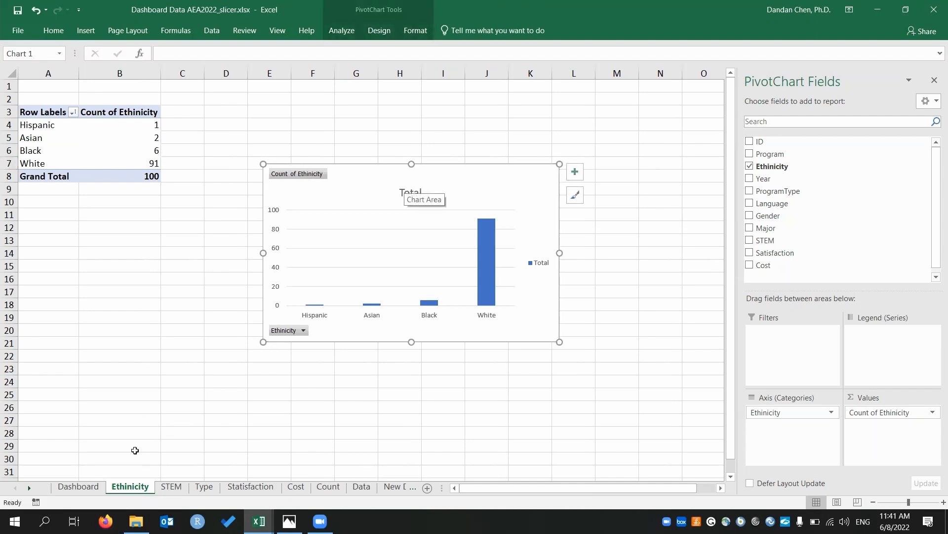
left_click(87, 488)
left_click(291, 174)
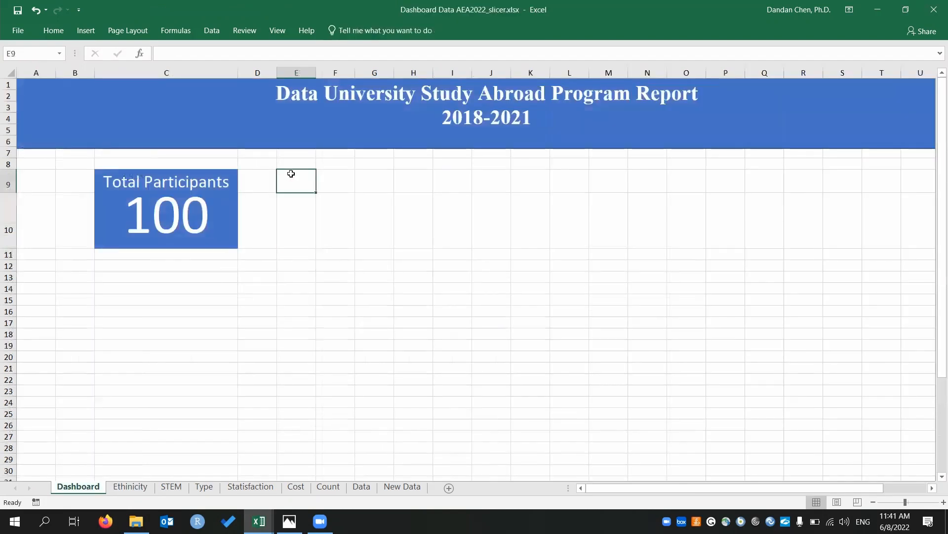
key("ctrl+v")
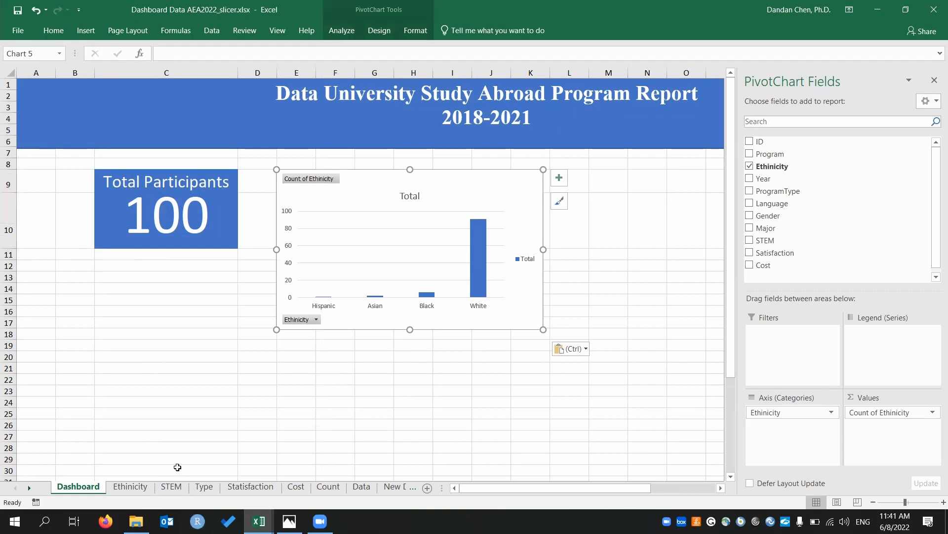
Step: Copy the column chart from the STEM sheet and paste it on the Dashboard sheet at cell E20, below the ethnicity chart
left_click(172, 487)
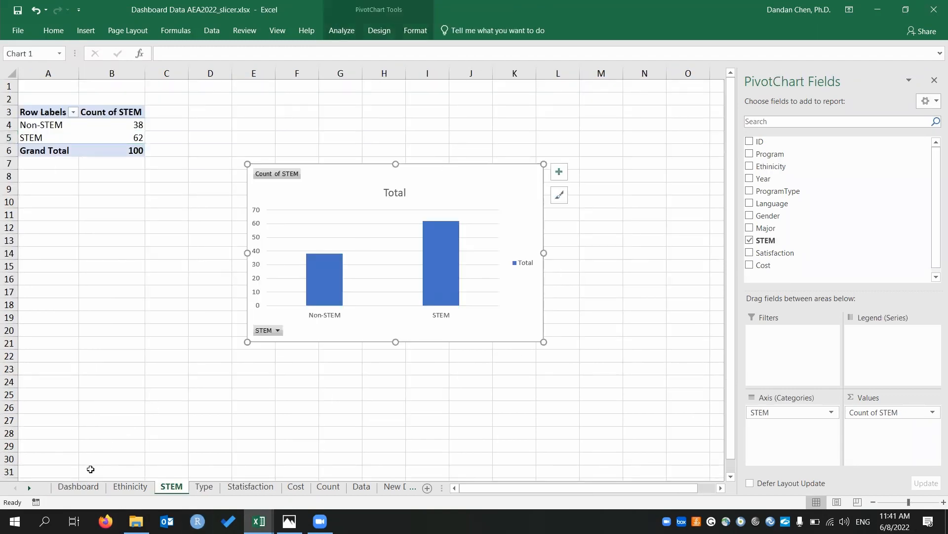
left_click(76, 487)
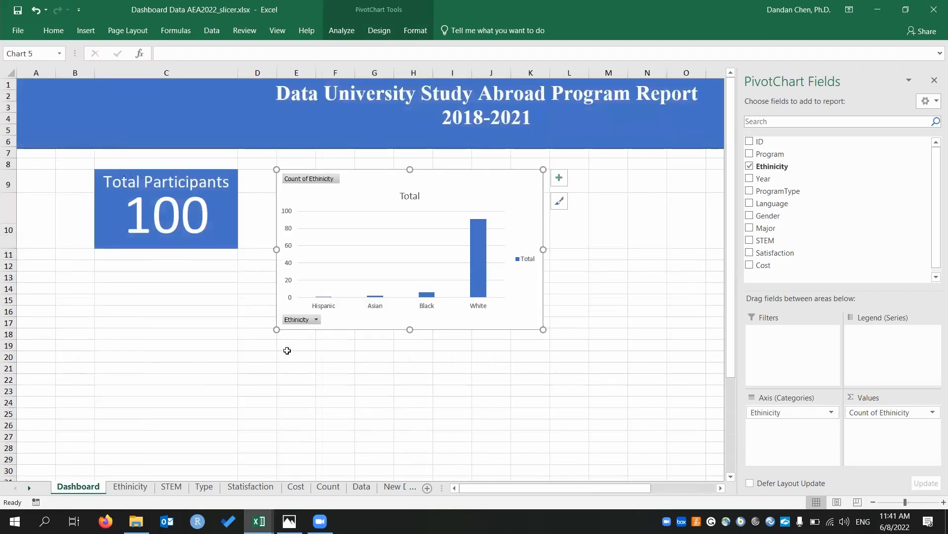
left_click(288, 356)
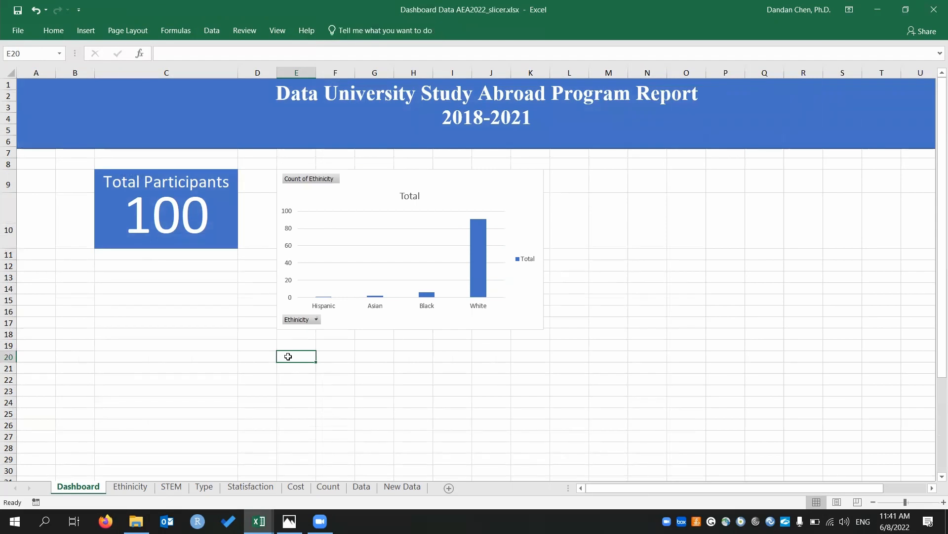
key("ctrl+v")
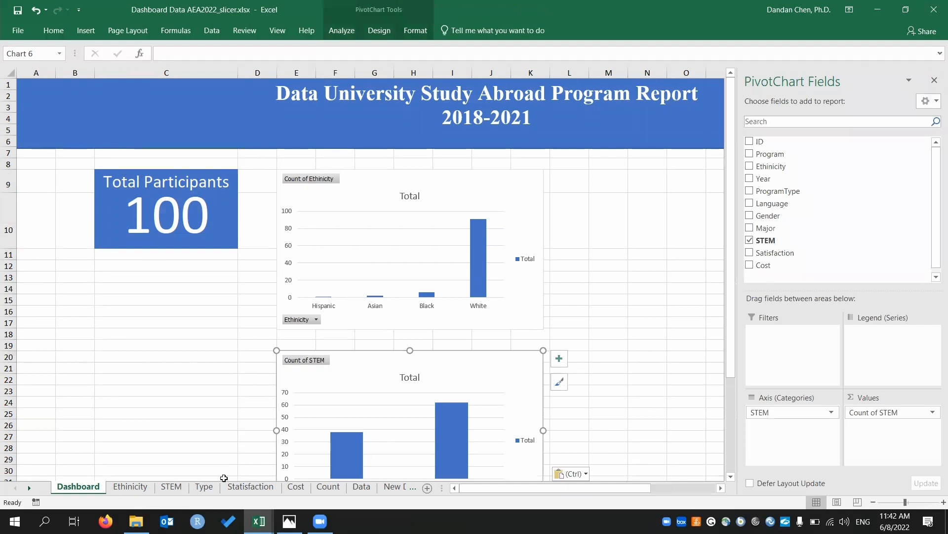
Step: Copy the program type bar chart from the Type sheet and paste it on the Dashboard sheet at cell B20
left_click(212, 489)
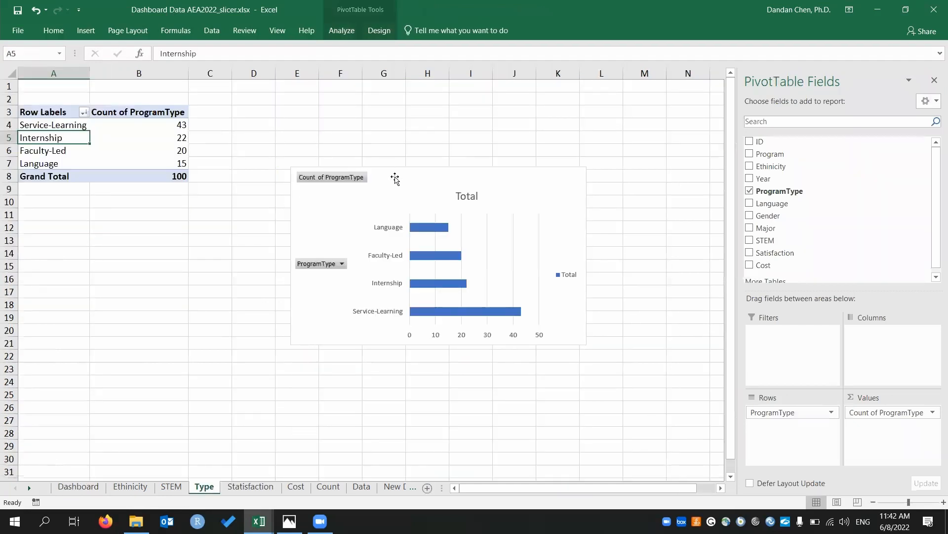
left_click(405, 183)
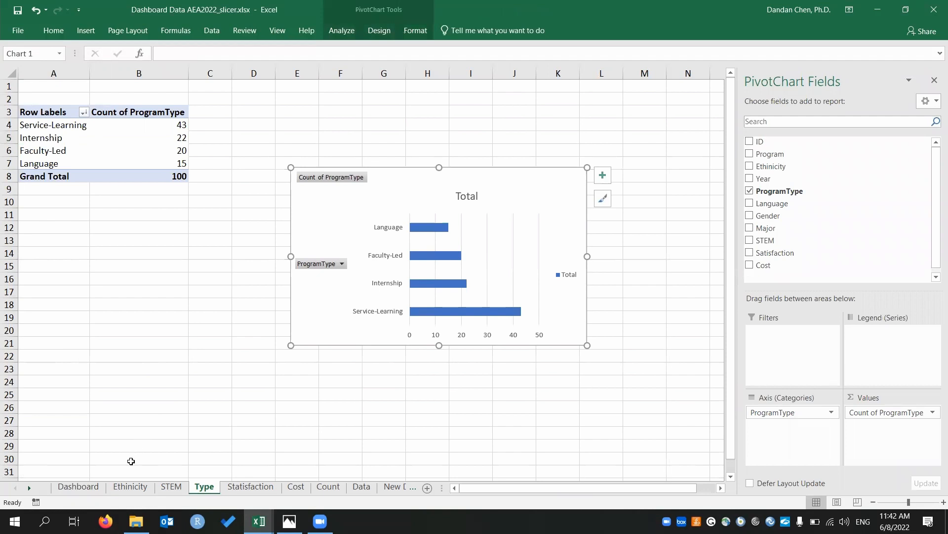
left_click(77, 487)
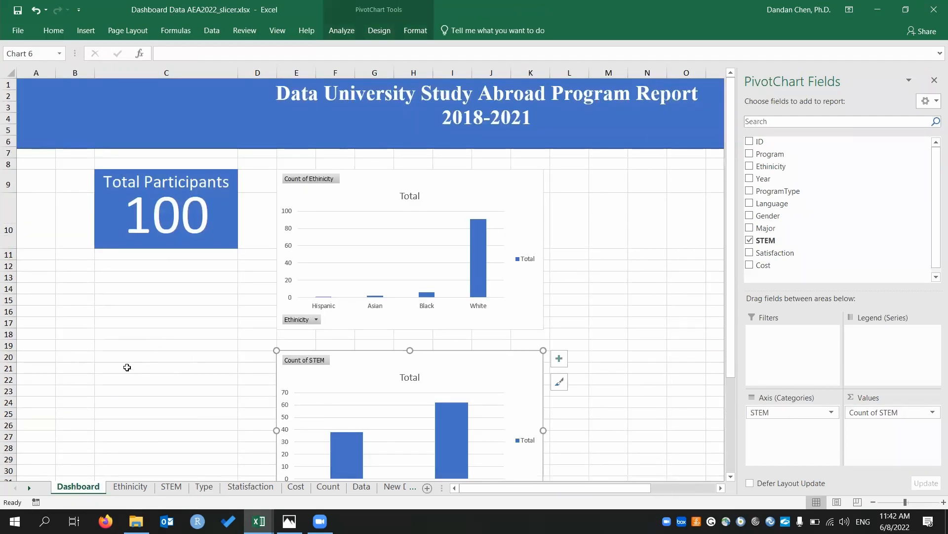
left_click(101, 355)
left_click(52, 354)
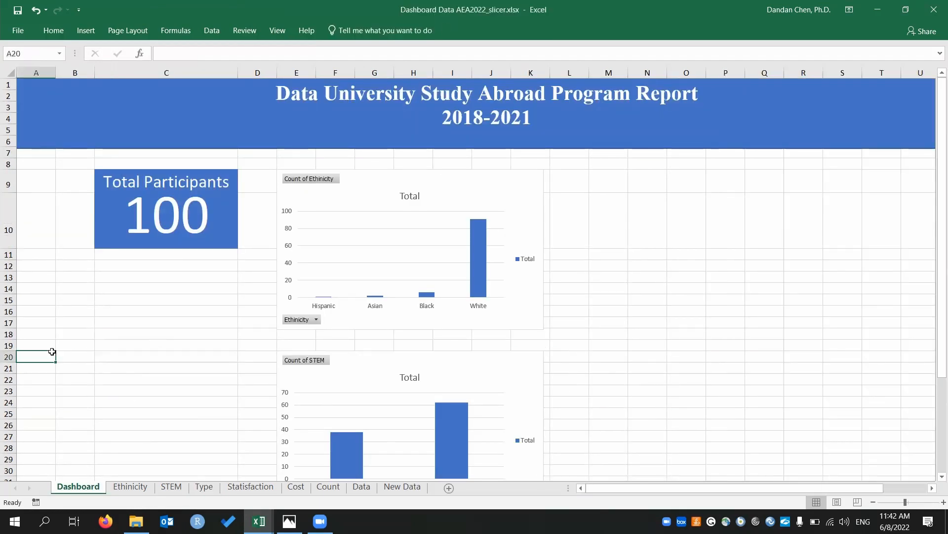
left_click(77, 358)
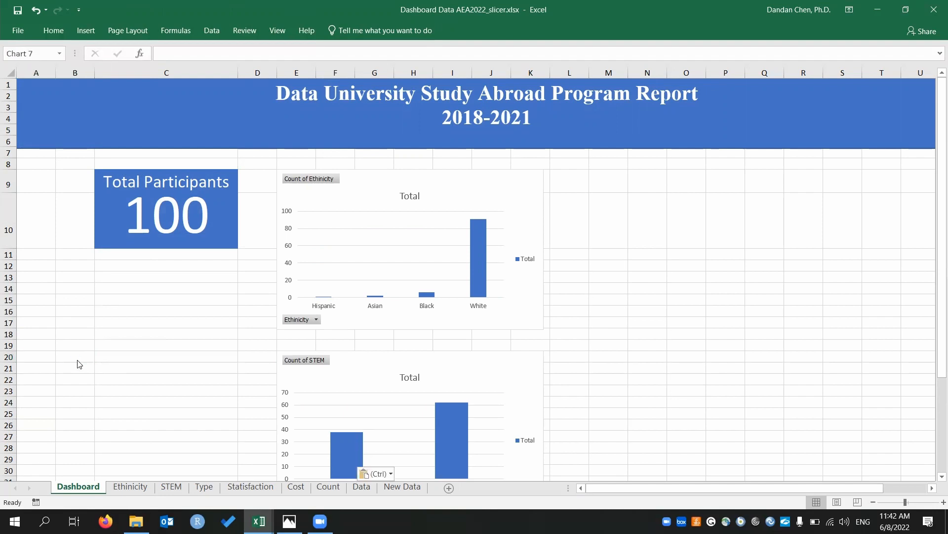
key("ctrl+v")
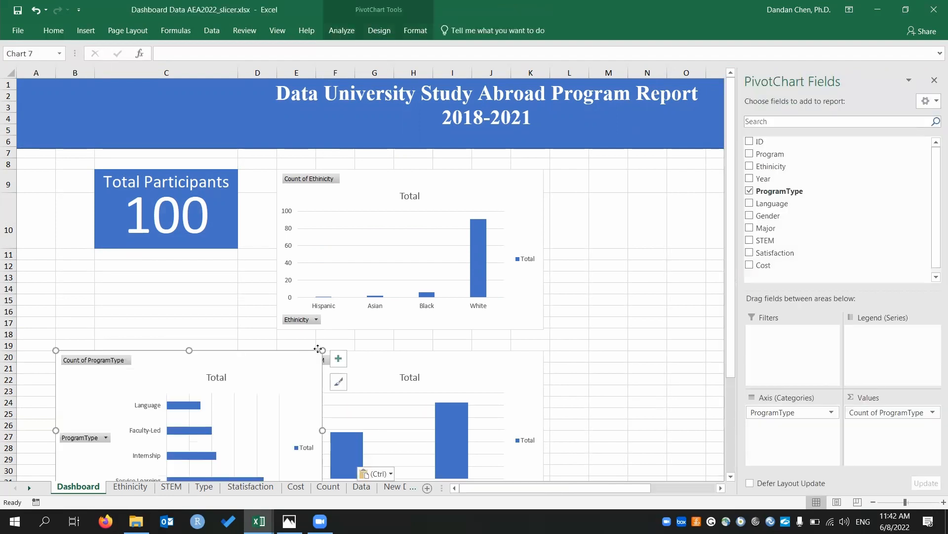
Step: Copy the Average of Satisfaction line chart from the Statisfaction sheet and paste it on the Dashboard sheet at cell M9
left_click(250, 486)
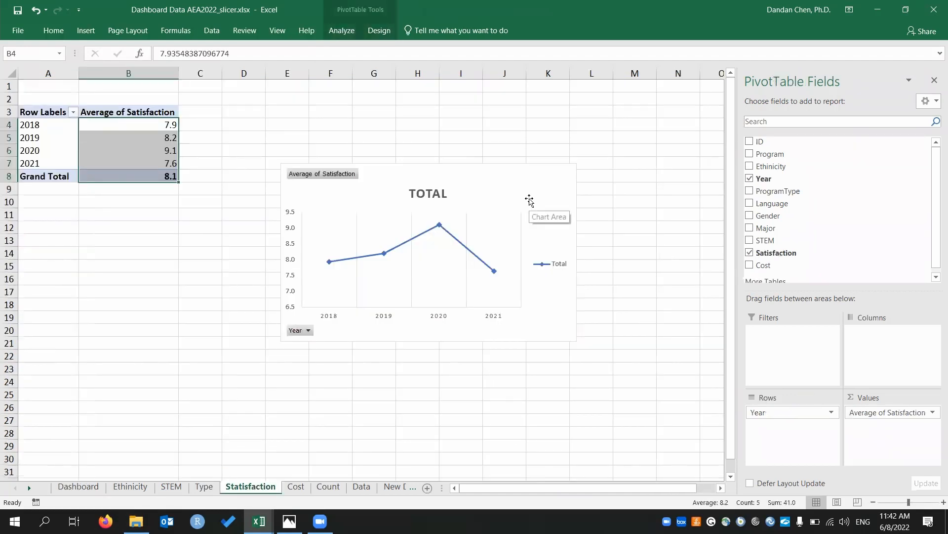
left_click(529, 202)
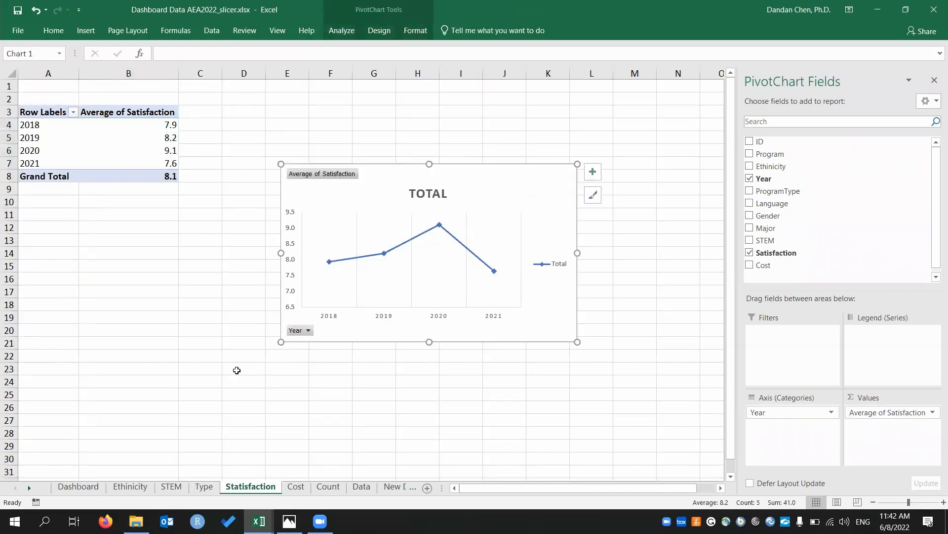
left_click(69, 480)
left_click(69, 487)
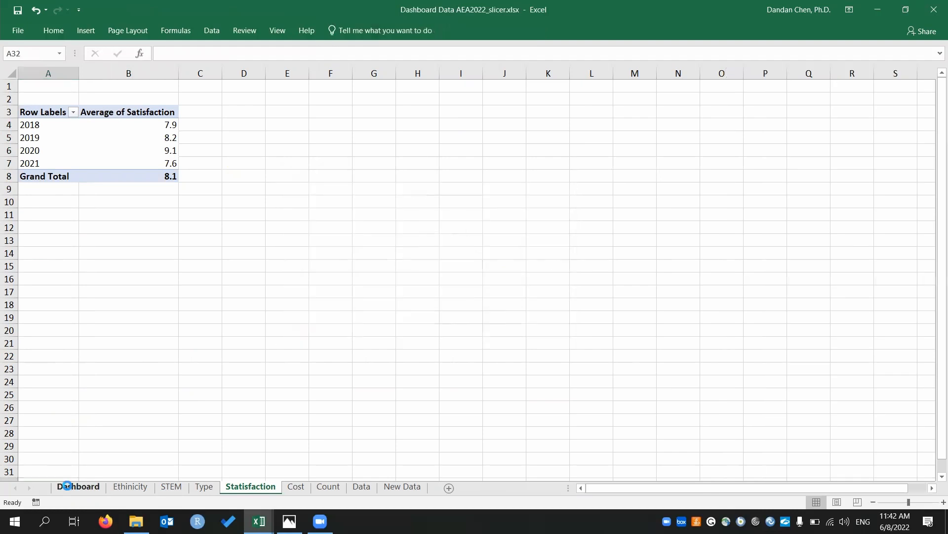
left_click(612, 181)
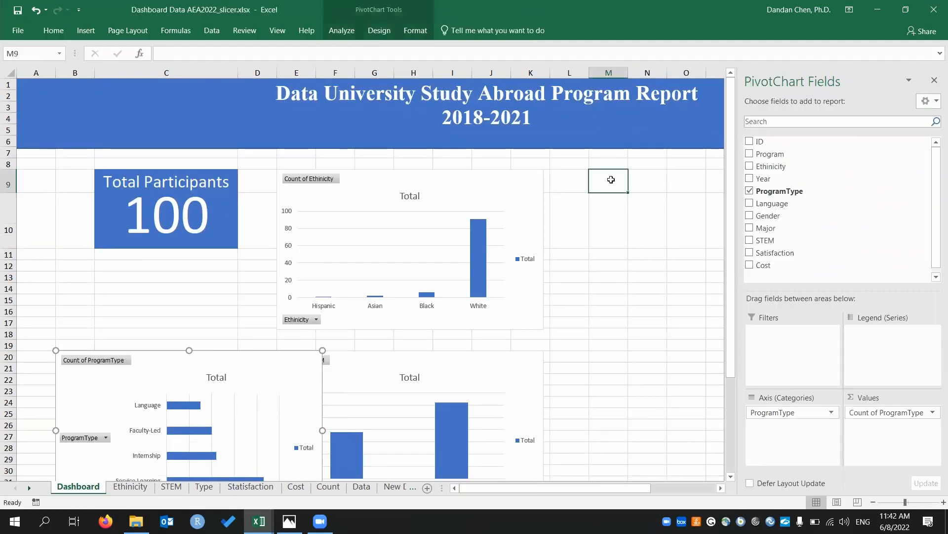
Step: Copy the line chart from the Cost sheet, paste it on the Dashboard sheet at cell M21, and close the PivotChart Fields pane
left_click(296, 486)
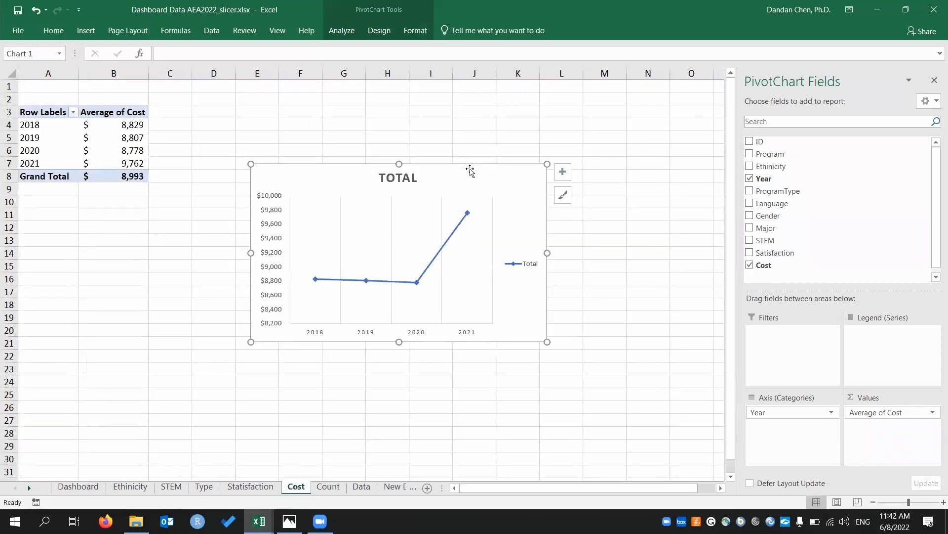
left_click(78, 486)
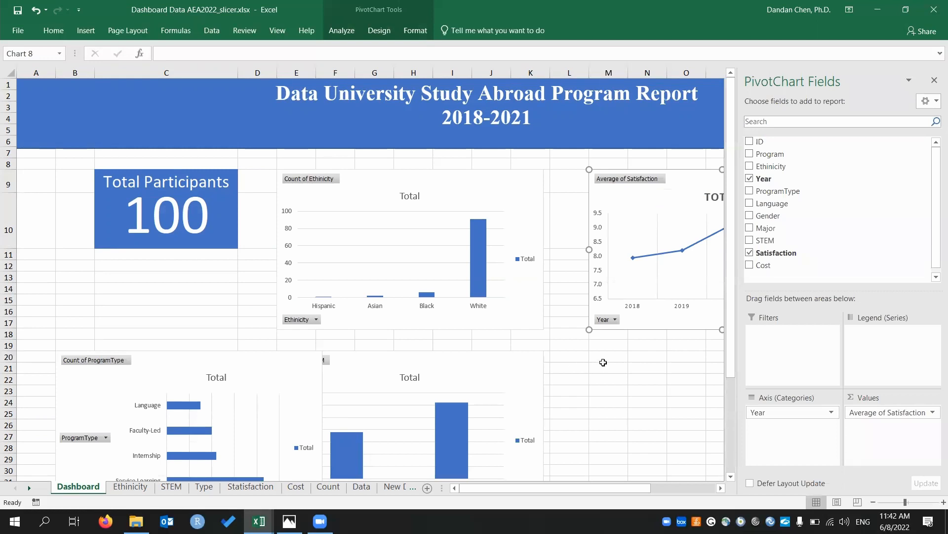
left_click(603, 364)
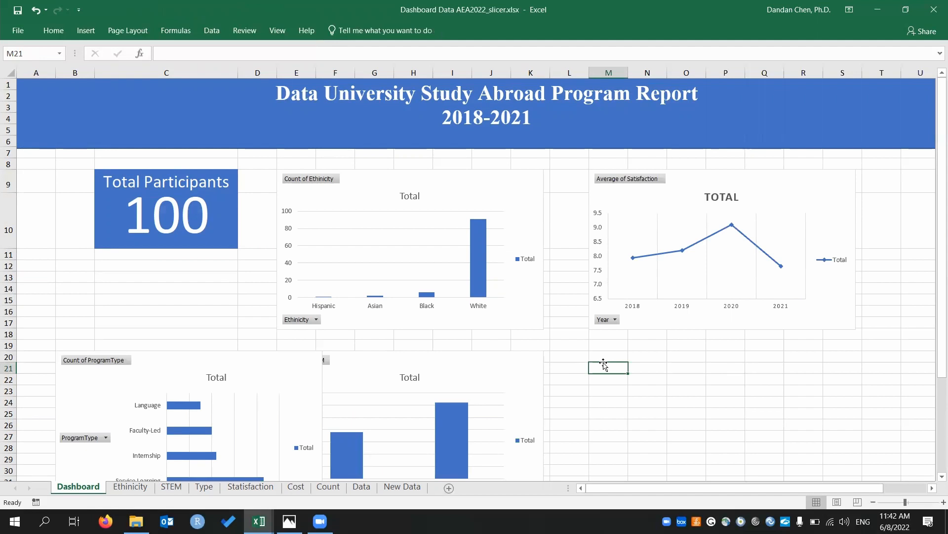
scroll(603, 365, "down", 2)
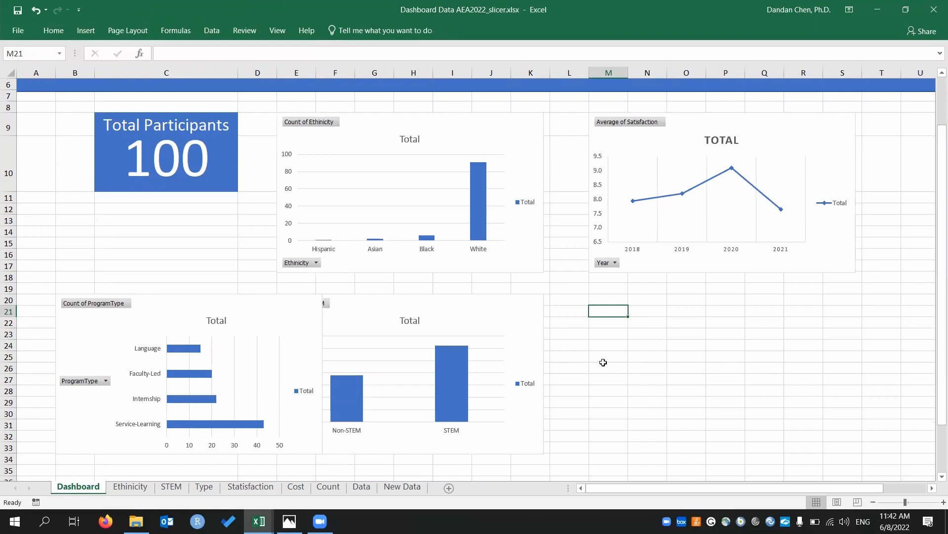
key("ctrl+v")
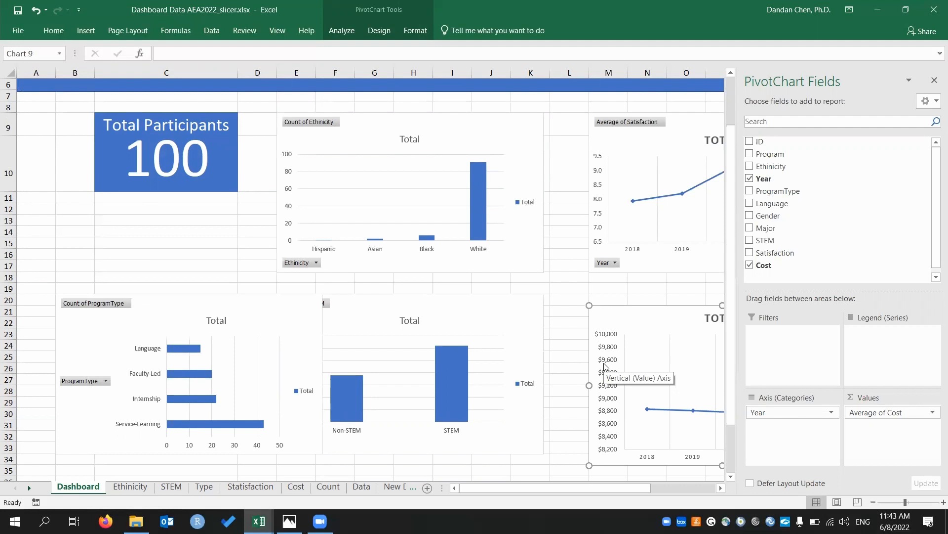
left_click(934, 80)
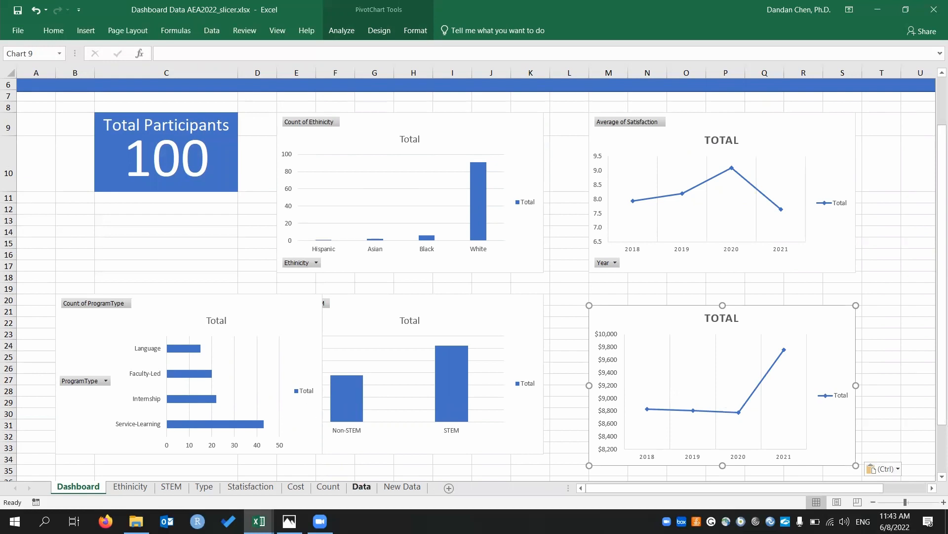
Step: Review the records on the New Data sheet and the table on the Data sheet down to its last row
left_click(398, 488)
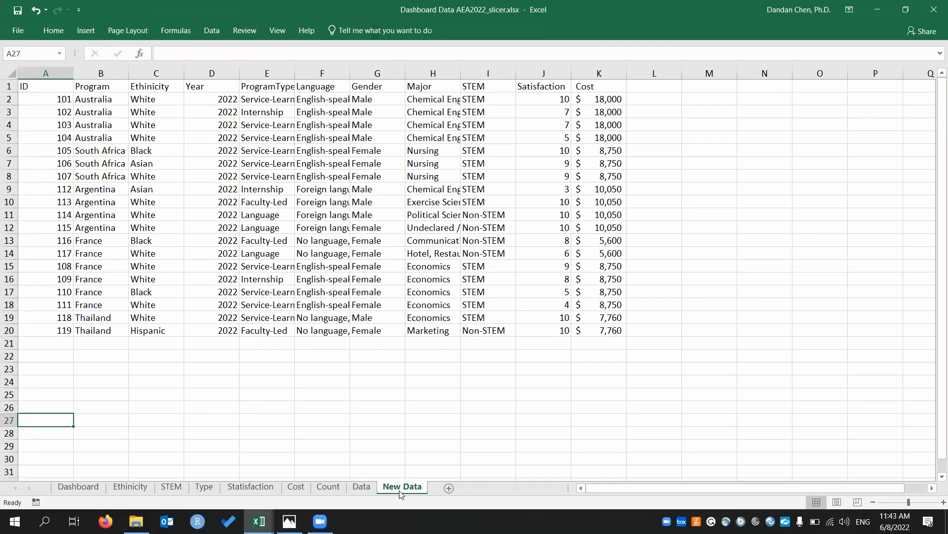
left_click(370, 488)
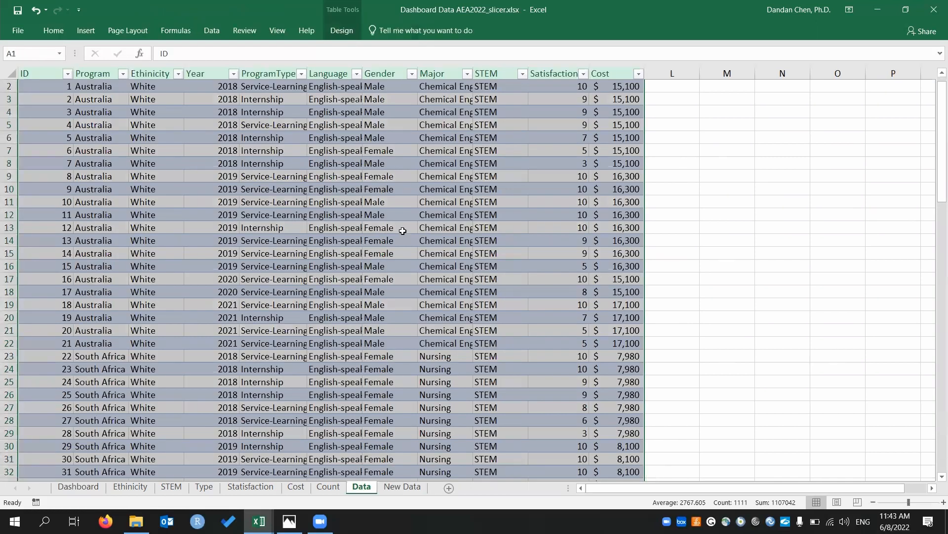
scroll(403, 231, "down", 20)
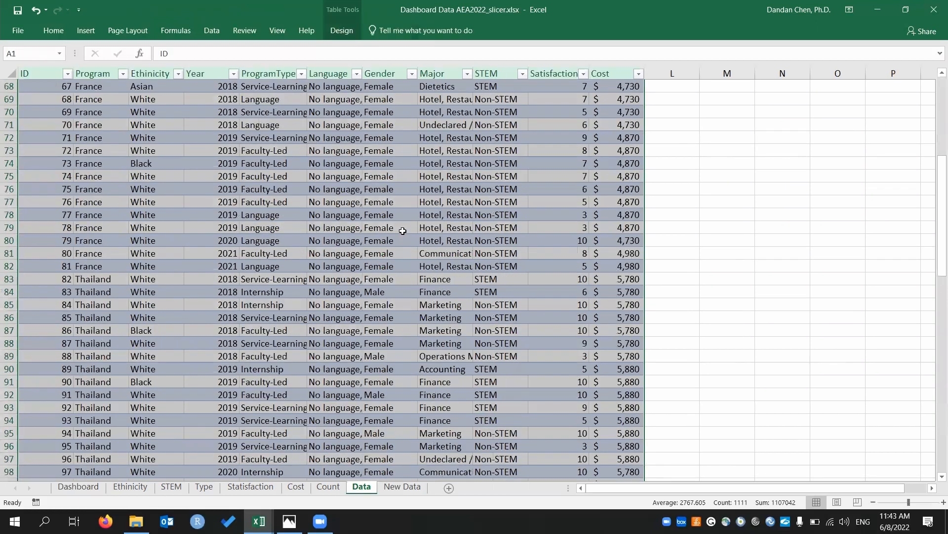
scroll(403, 231, "down", 10)
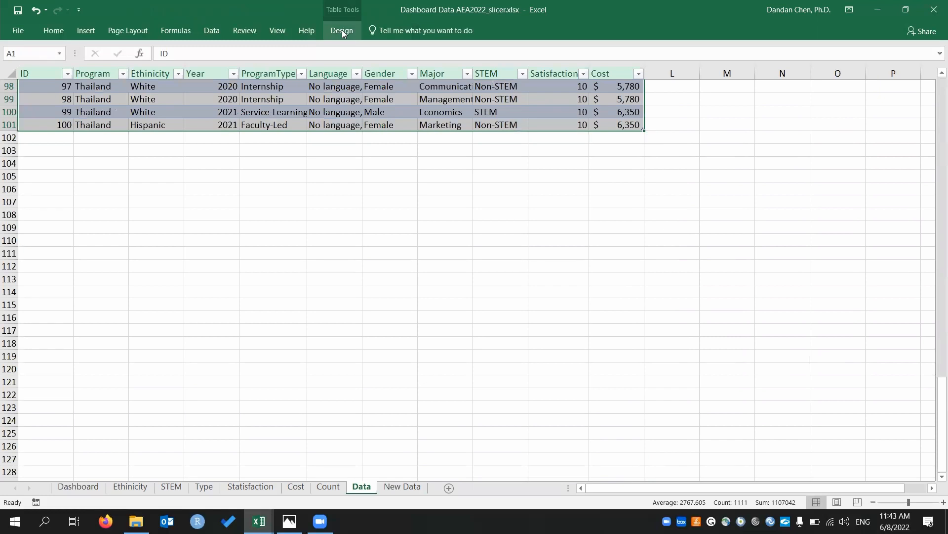
left_click(212, 31)
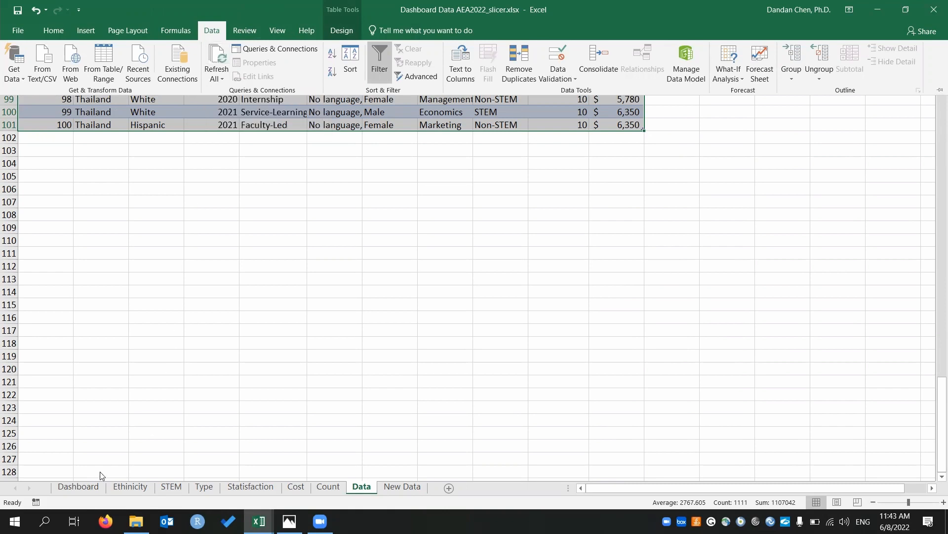
Step: On the Dashboard sheet, shrink the program type bar chart so it no longer overlaps the STEM chart beside it
left_click(79, 487)
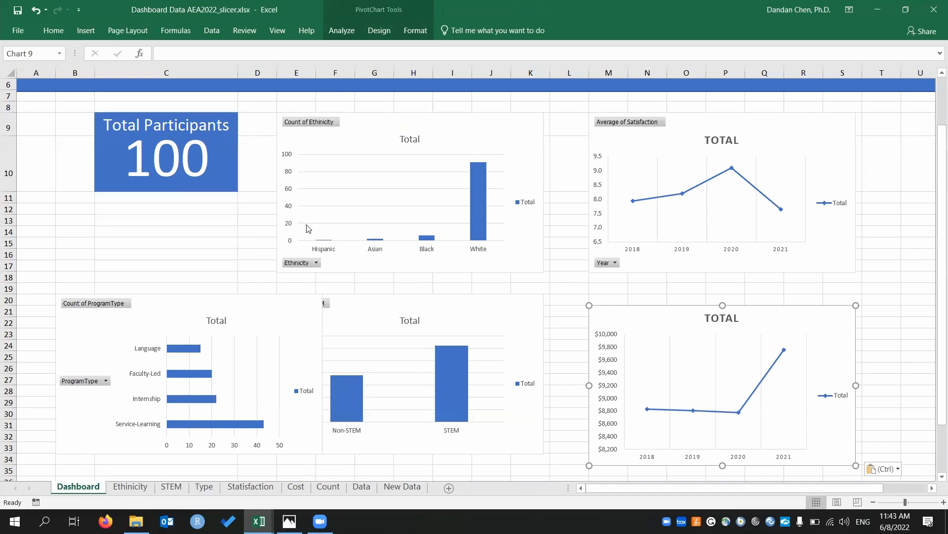
left_click(294, 305)
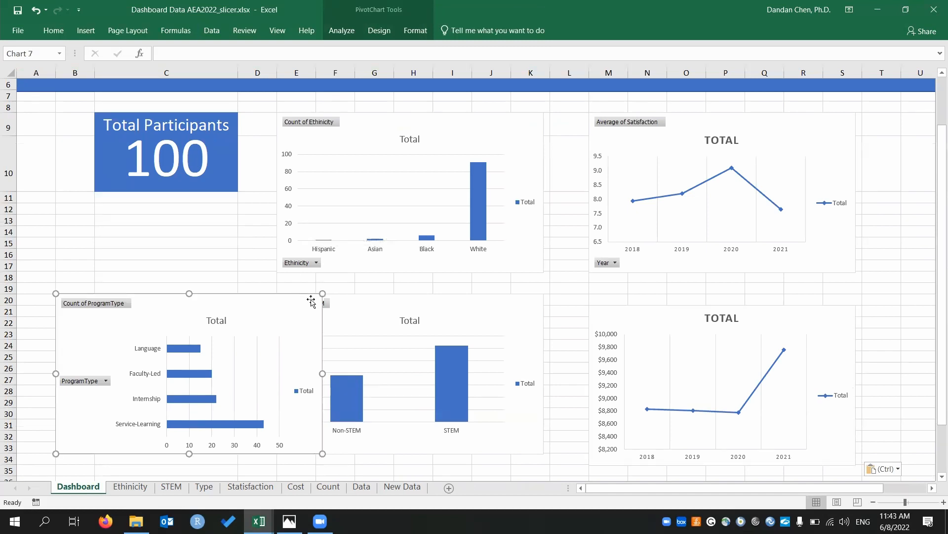
left_click_drag(322, 293, 261, 298)
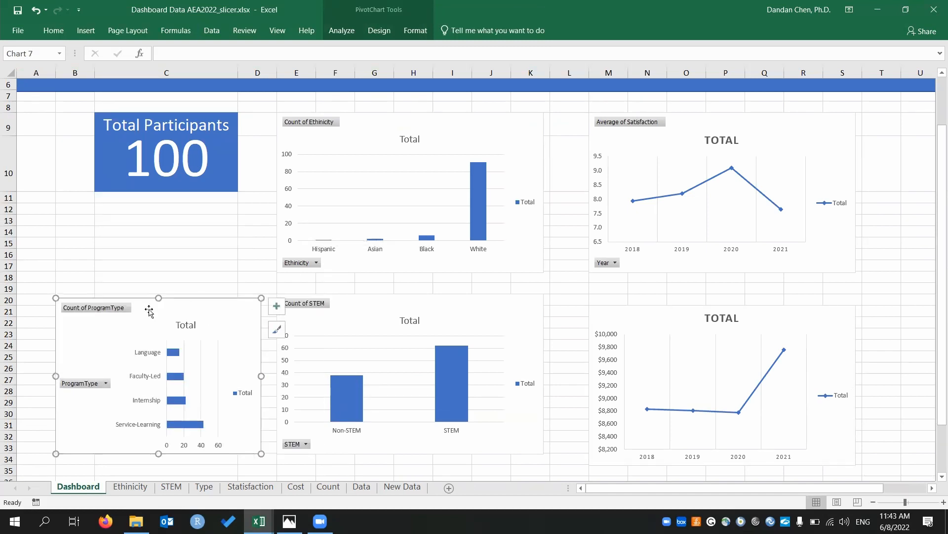
right_click(113, 315)
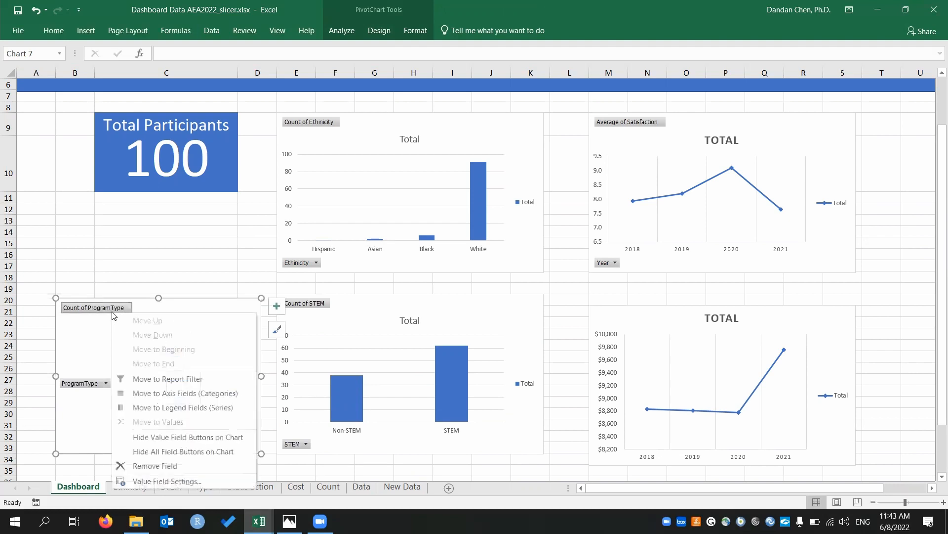
left_click(165, 466)
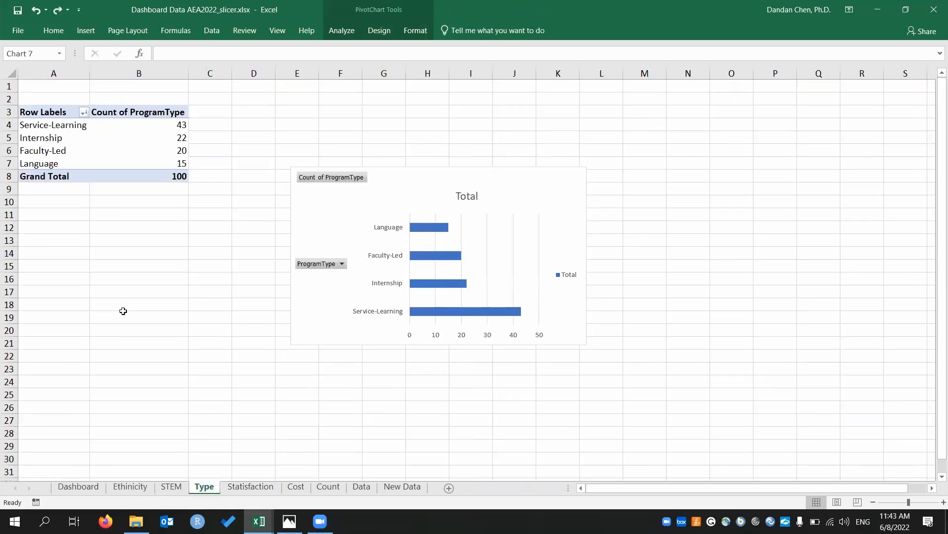
left_click(101, 488)
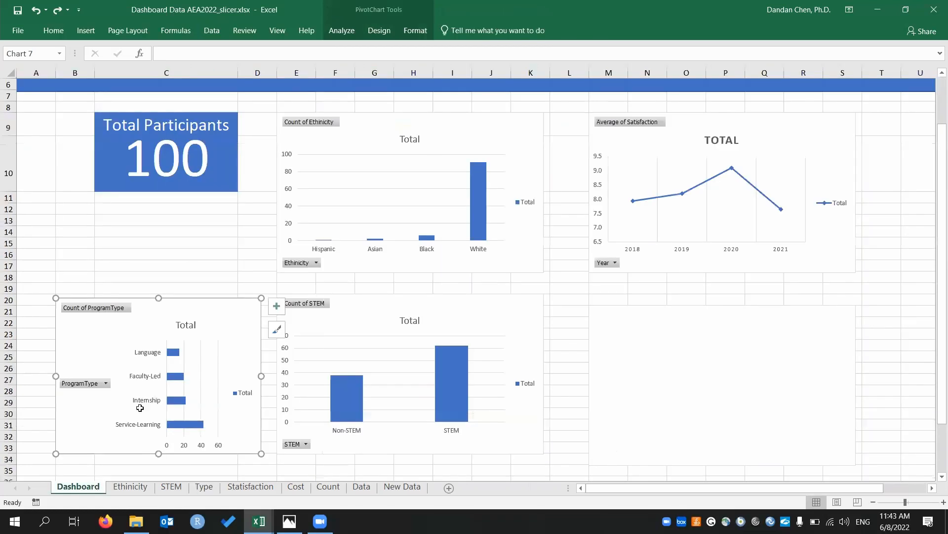
Step: Hide all field buttons on the program type bar chart on the Dashboard sheet
right_click(108, 310)
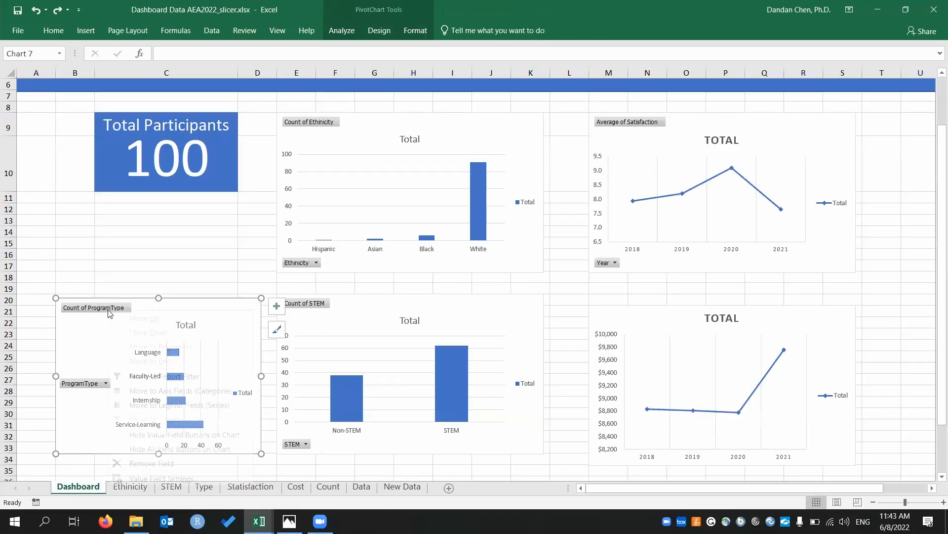
left_click(230, 448)
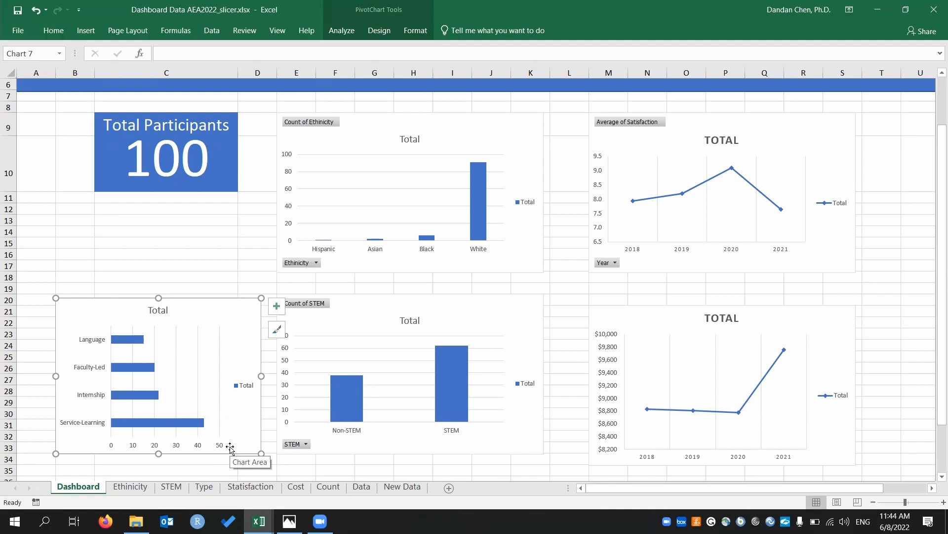
Step: In dashboard showcase_final.xlsx, try the Program slicer with Argentina and Australia, clear its filter, and filter by France
left_click(247, 517)
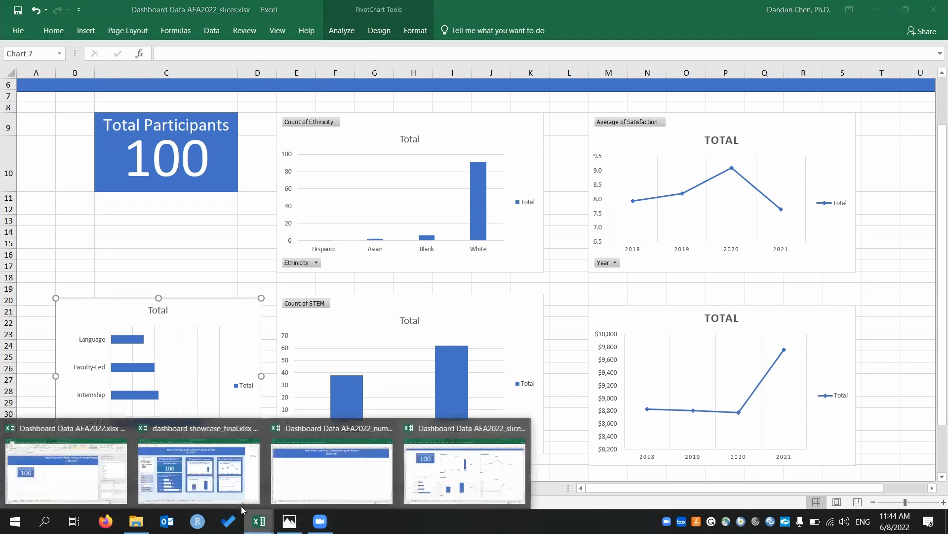
left_click(182, 485)
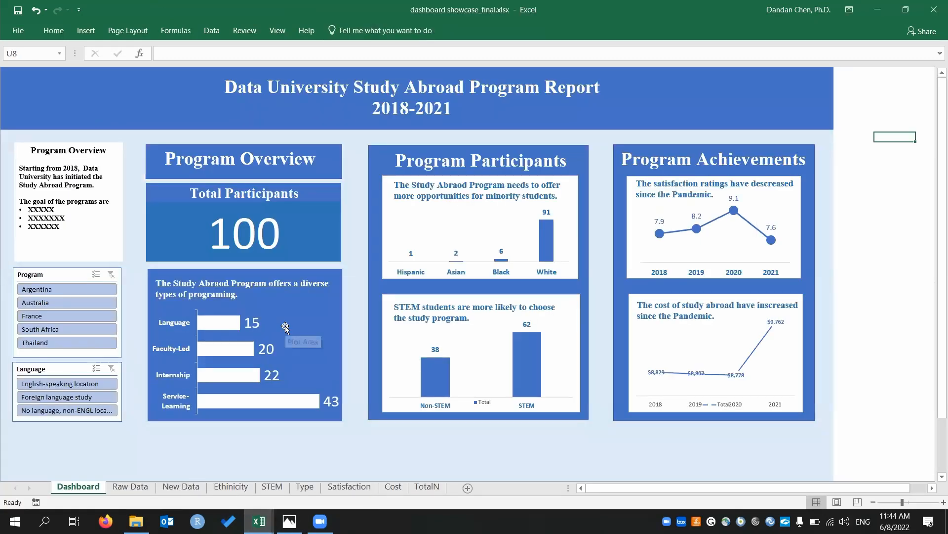
left_click(85, 291)
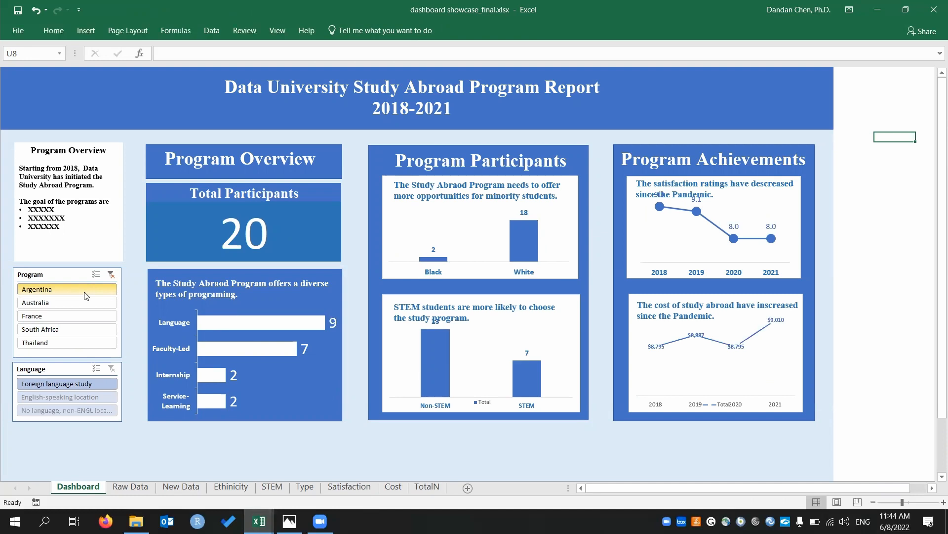
left_click(71, 302)
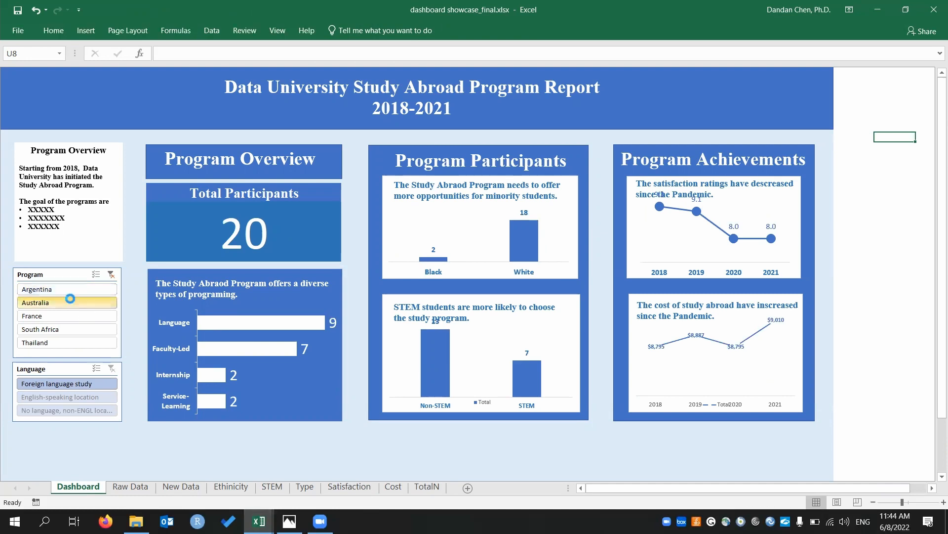
left_click(113, 273)
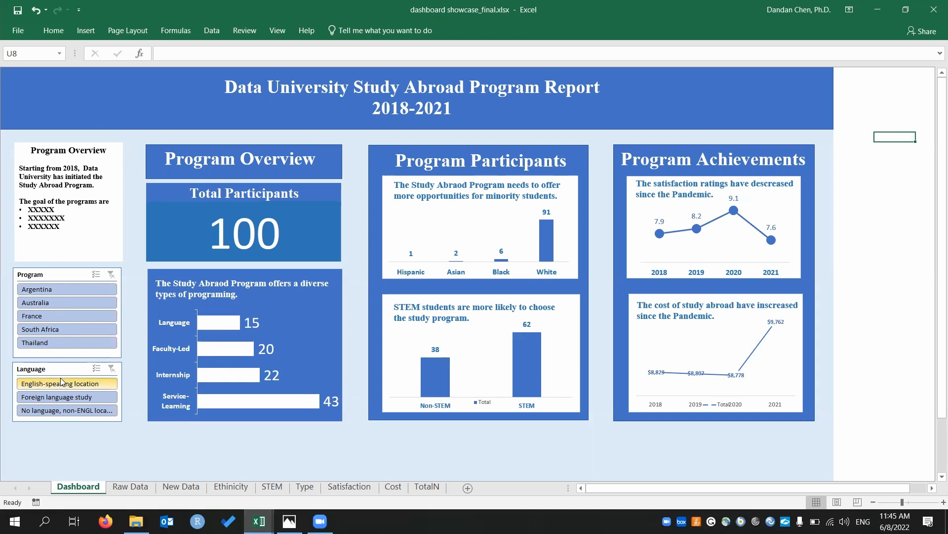
left_click(50, 317)
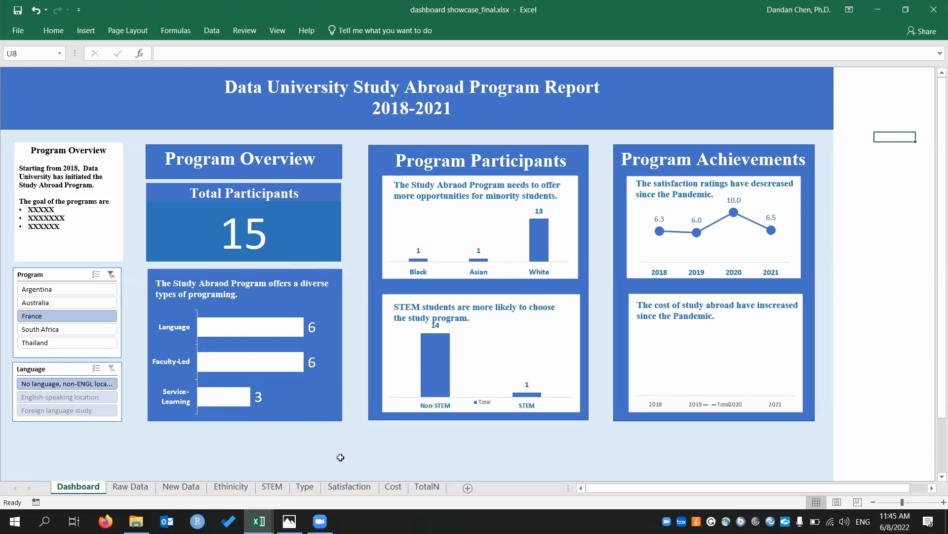
Step: Switch to Dashboard Data AEA2022_slicer.xlsx and insert Program and Language slicers for the program type chart
left_click(259, 520)
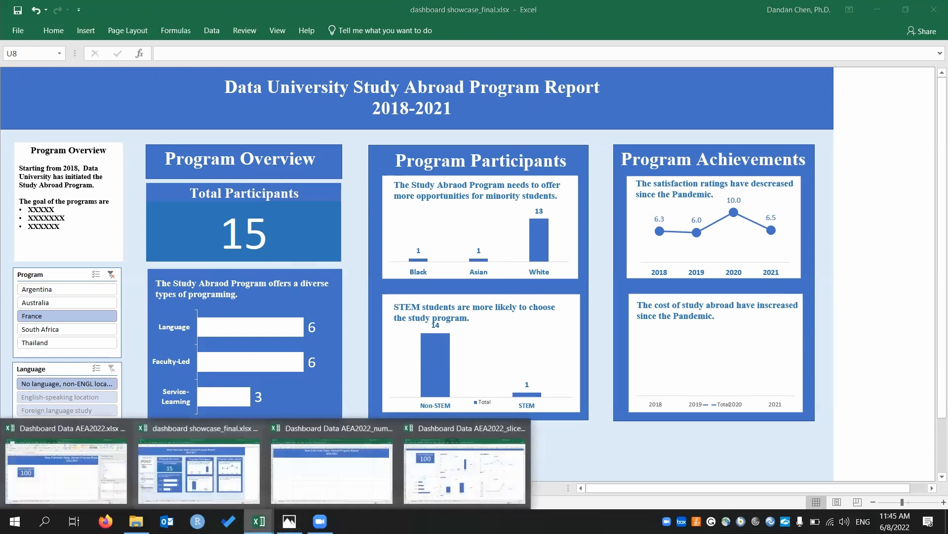
left_click(435, 472)
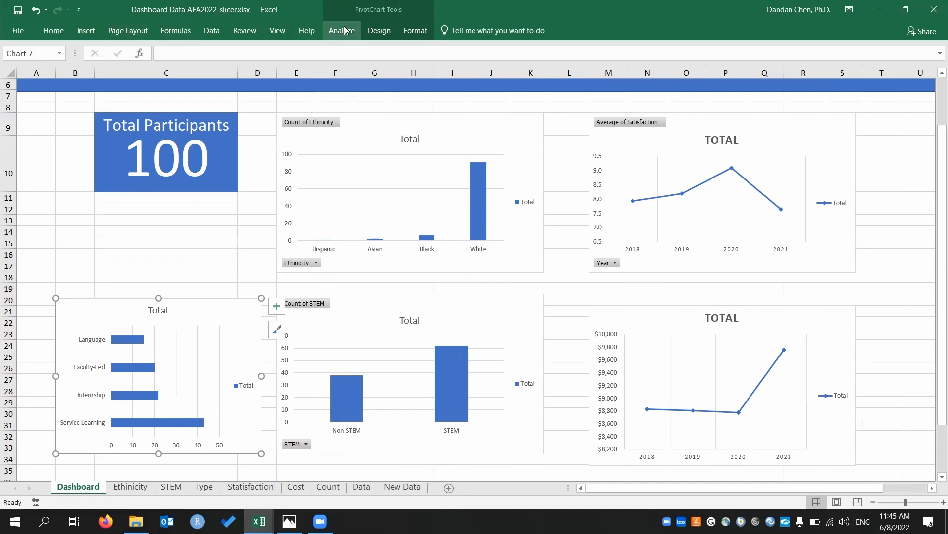
left_click(83, 32)
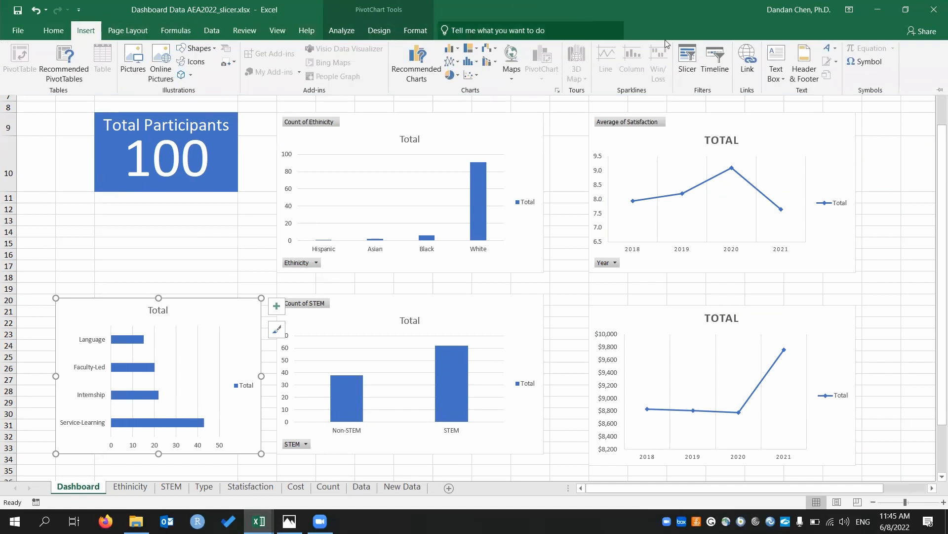
left_click(682, 59)
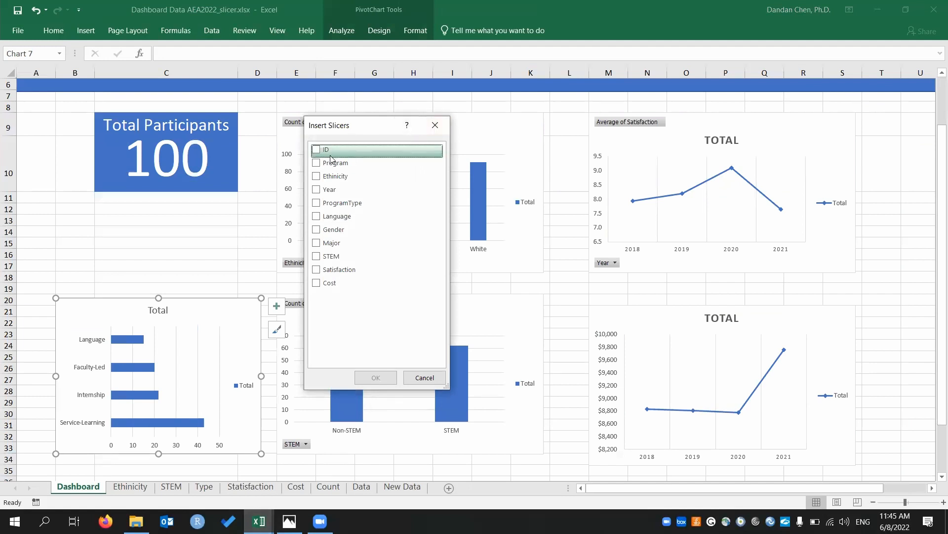
left_click(315, 165)
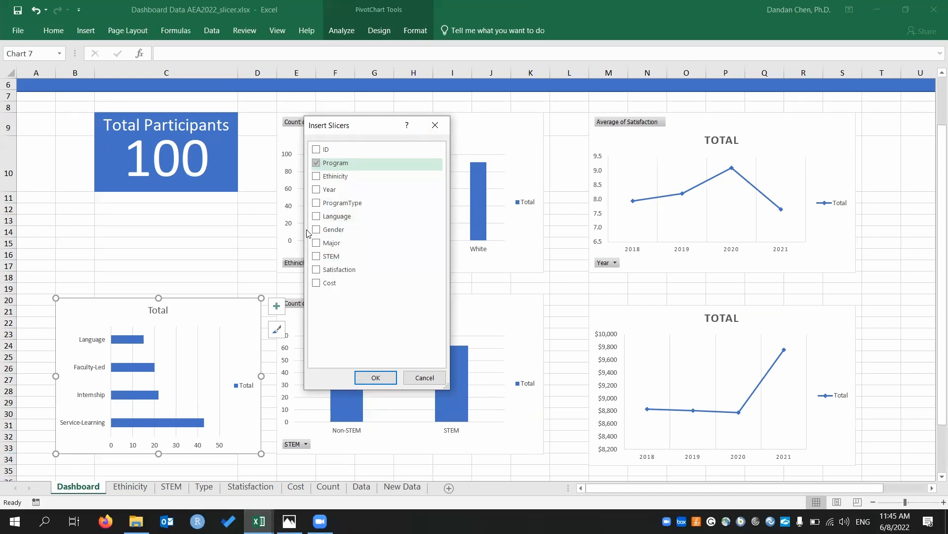
left_click(320, 219)
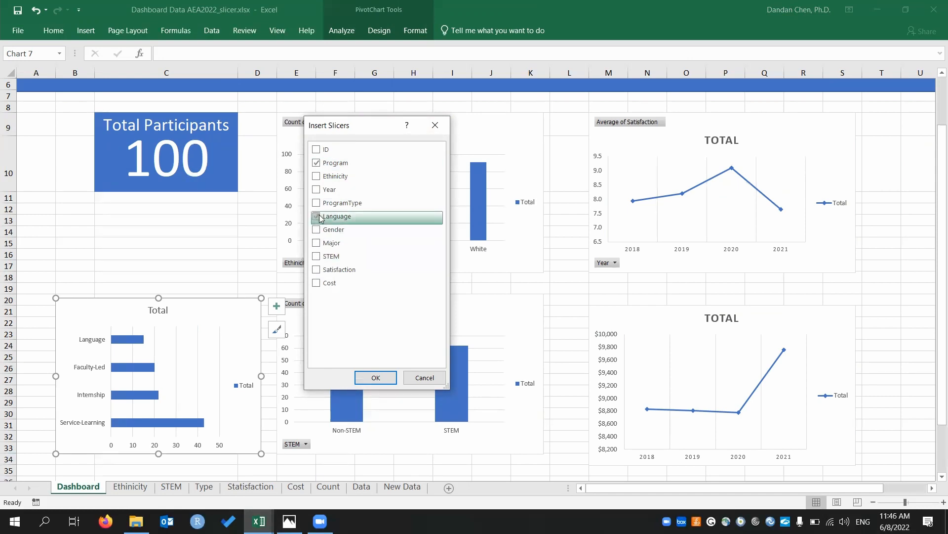
left_click(374, 378)
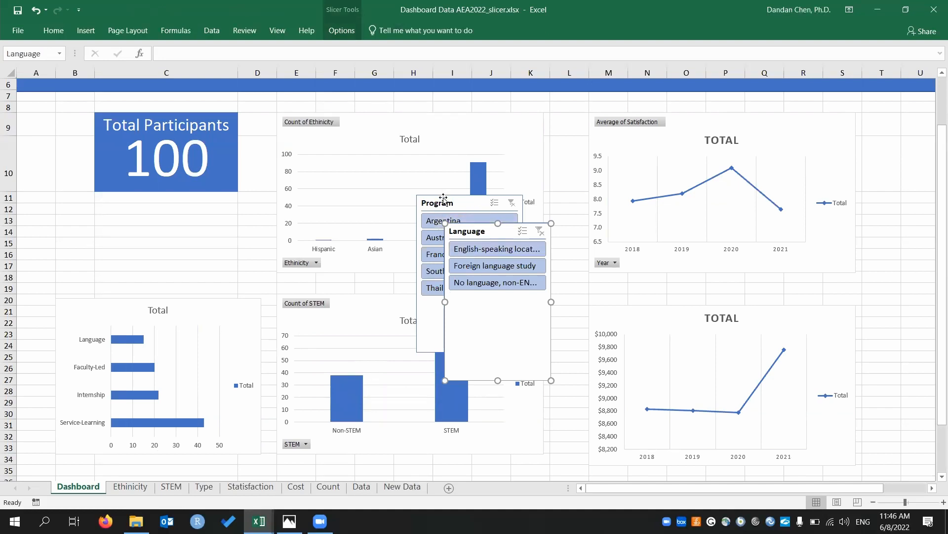
Step: Place the Program and Language slicers side by side below the Total Participants box, Program first
left_click_drag(443, 196, 138, 196)
left_click_drag(71, 214, 39, 217)
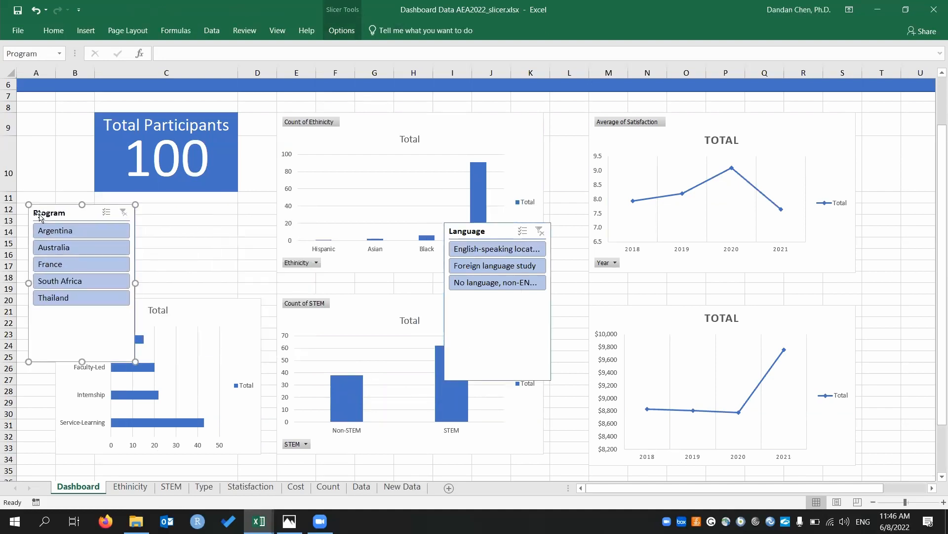
left_click_drag(464, 231, 165, 216)
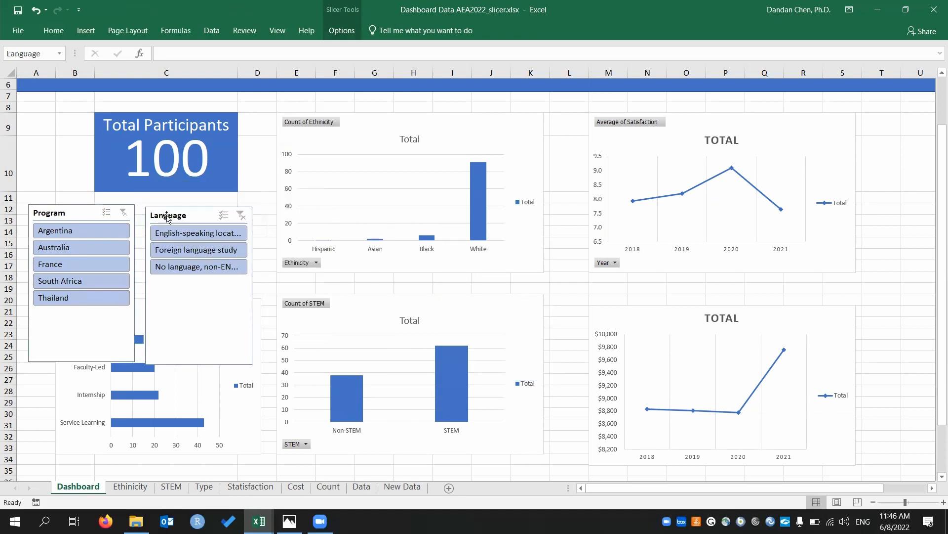
Step: Try the Program slicer with Argentina and clear its filter
left_click(98, 229)
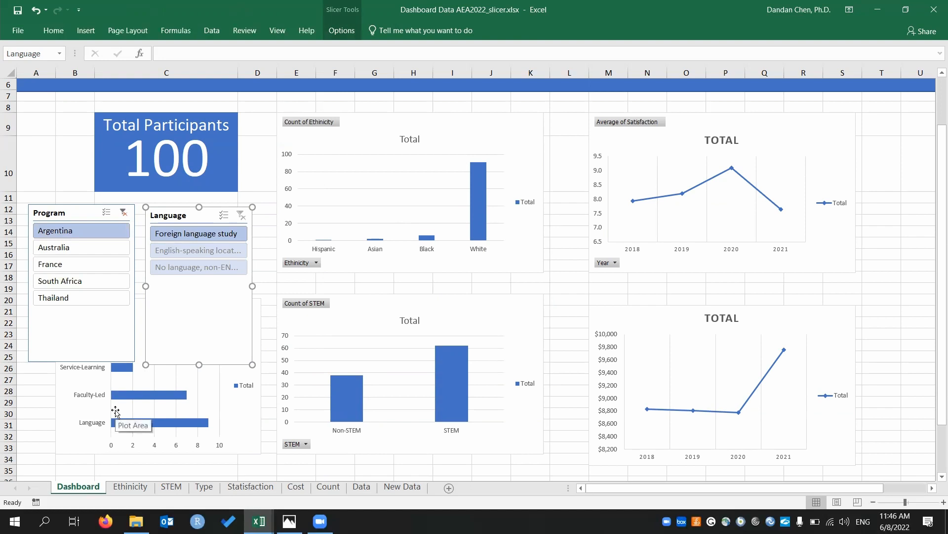
left_click(123, 212)
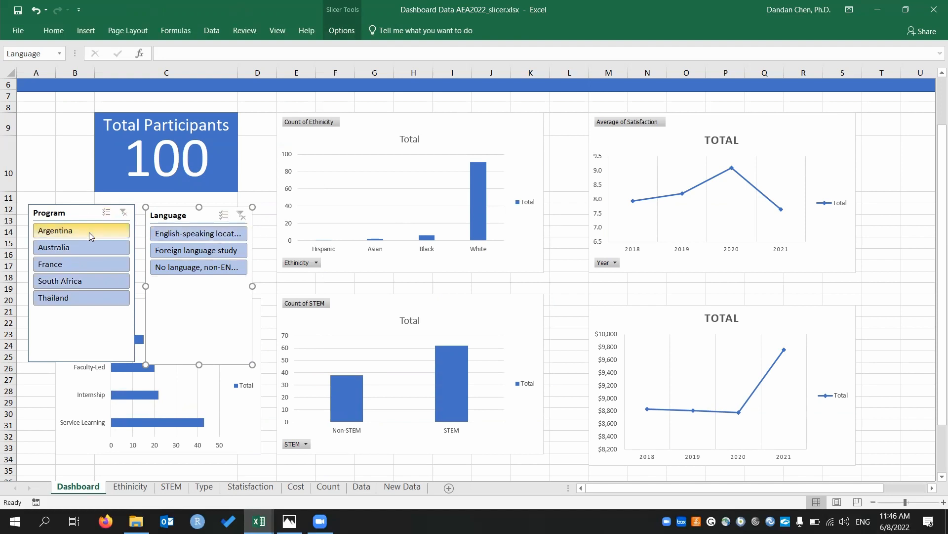
Step: Connect the Program slicer also to the PivotTables on the Cost, Count, Dashboard, Ethinicity, Statisfaction and STEM sheets
right_click(89, 232)
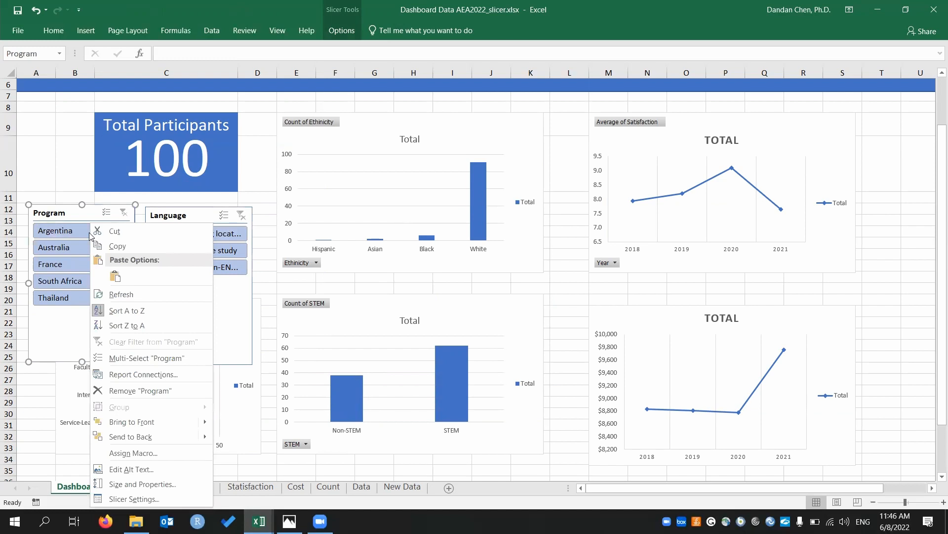
left_click(132, 375)
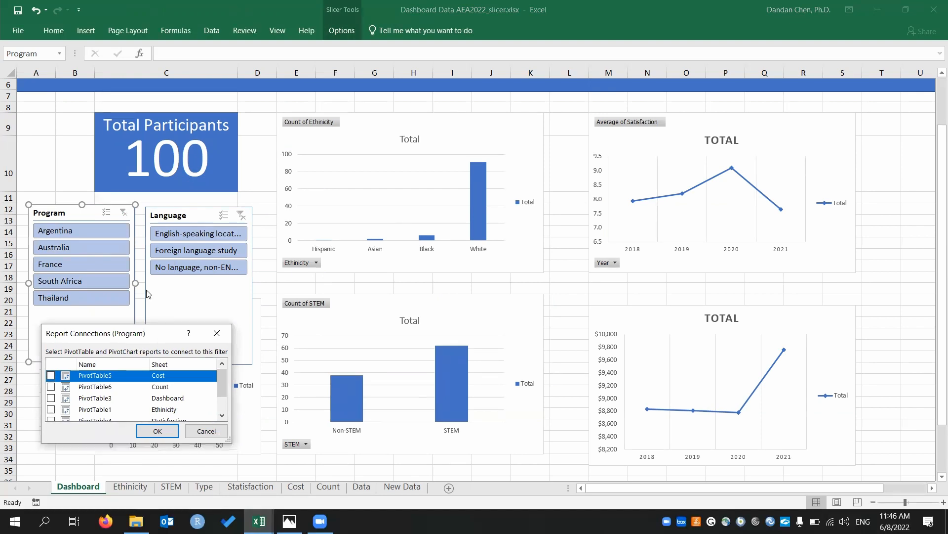
left_click_drag(143, 337, 196, 145)
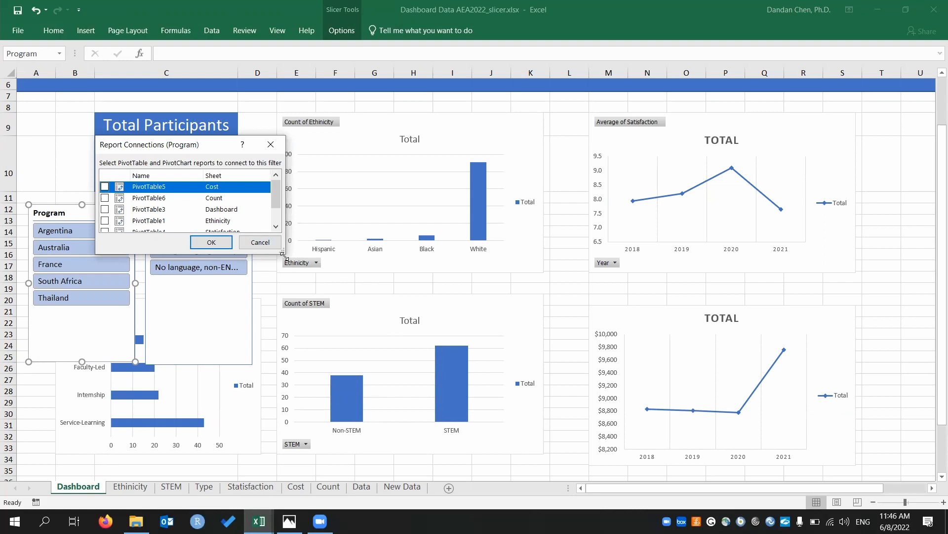
left_click_drag(283, 254, 336, 366)
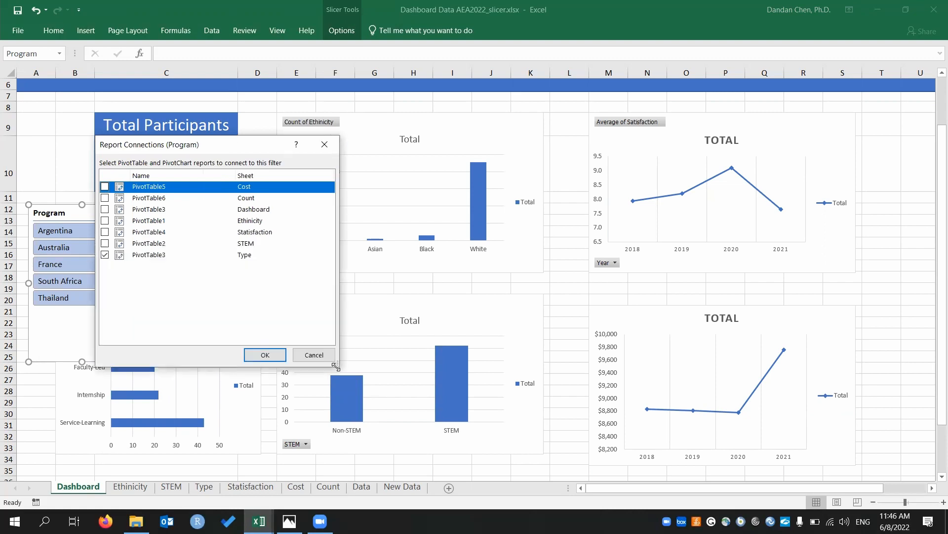
left_click(104, 186)
left_click(105, 198)
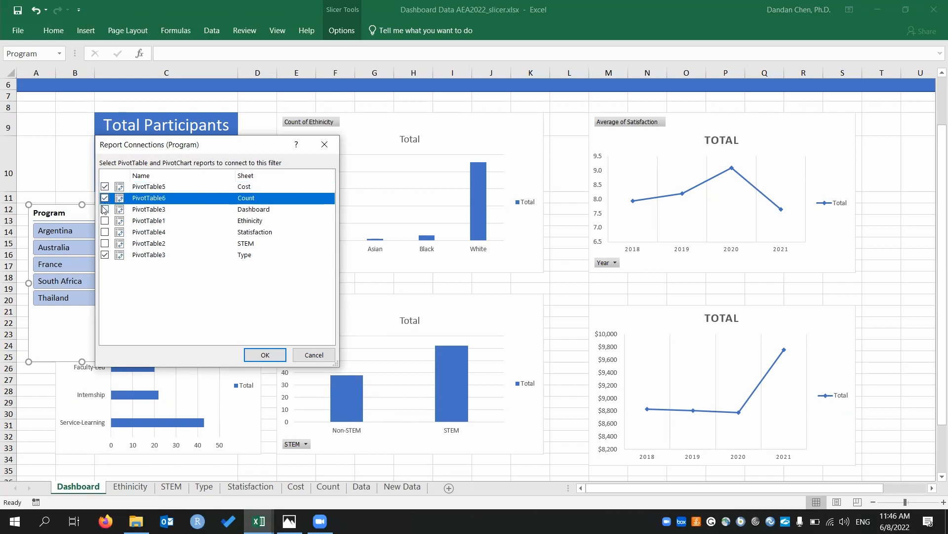
left_click(105, 209)
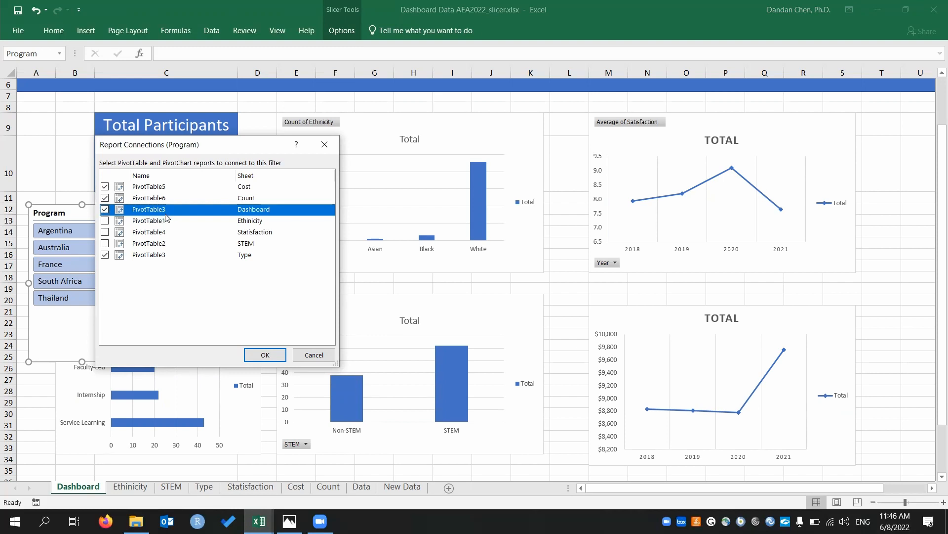
left_click(105, 221)
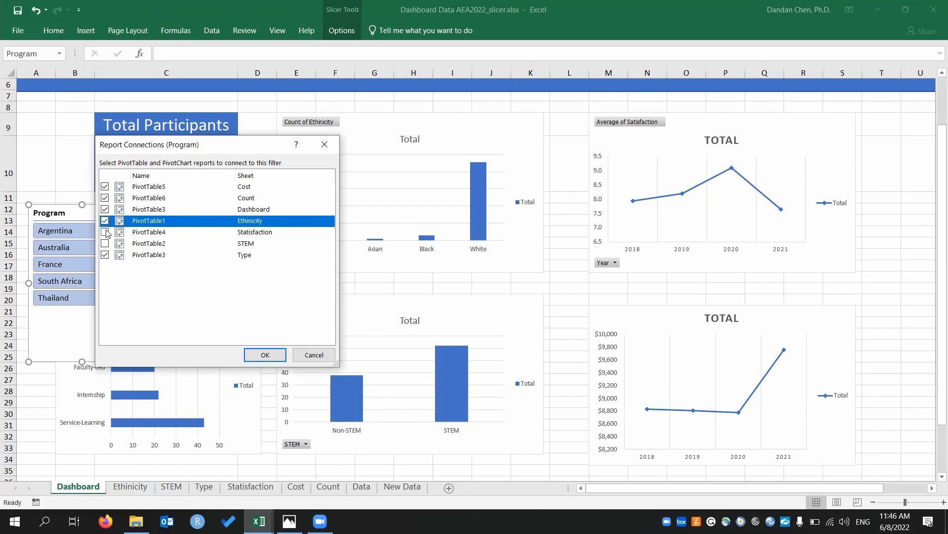
left_click(106, 232)
left_click(106, 232)
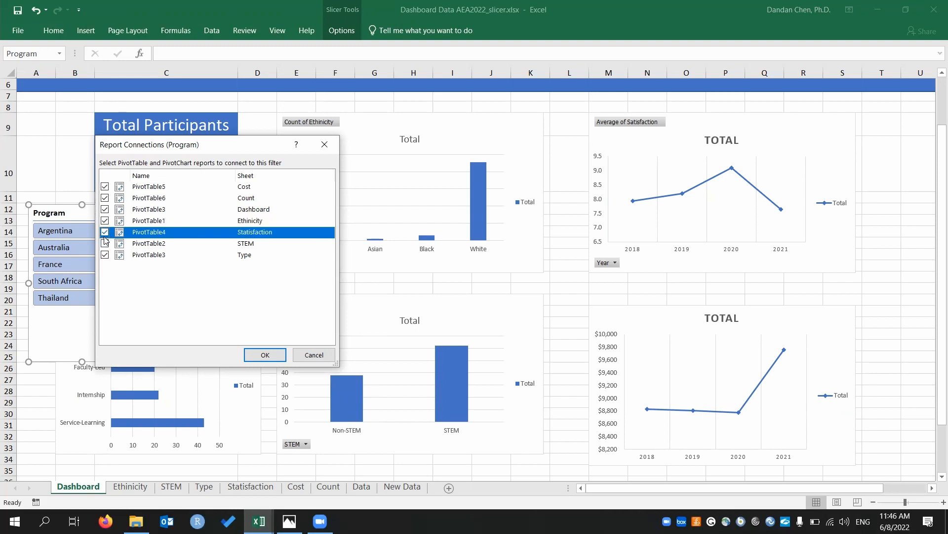
left_click(105, 243)
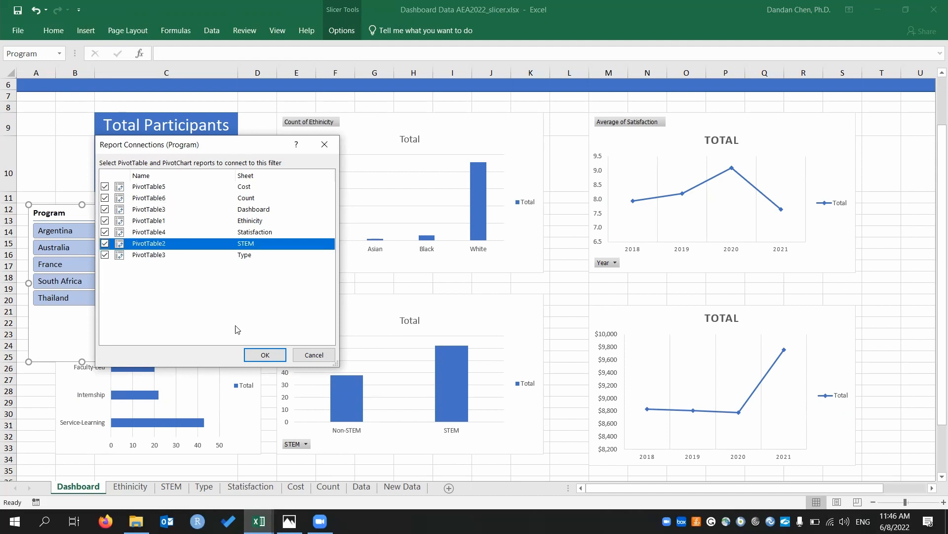
left_click(264, 355)
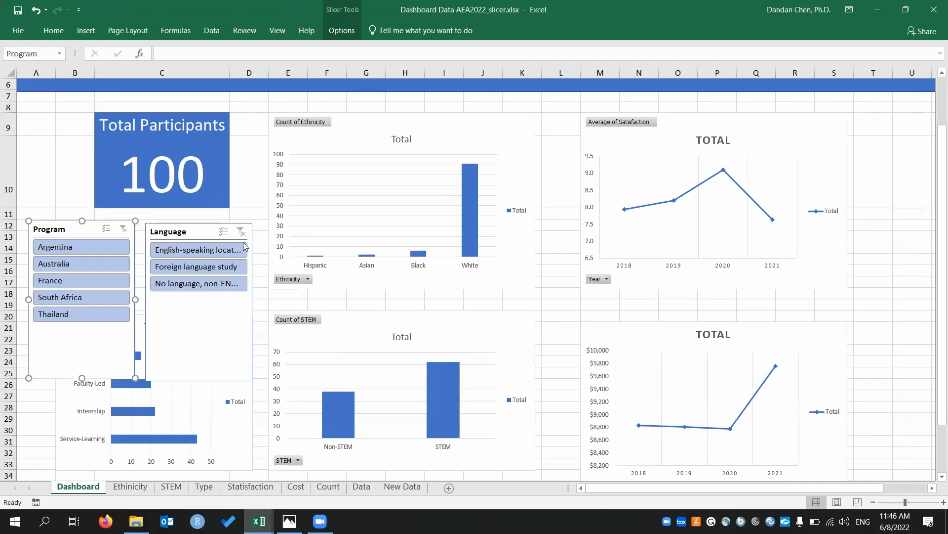
Step: Connect the Language slicer also to the PivotTables on the Cost, Count, Dashboard, Ethinicity, Statisfaction and STEM sheets
right_click(171, 261)
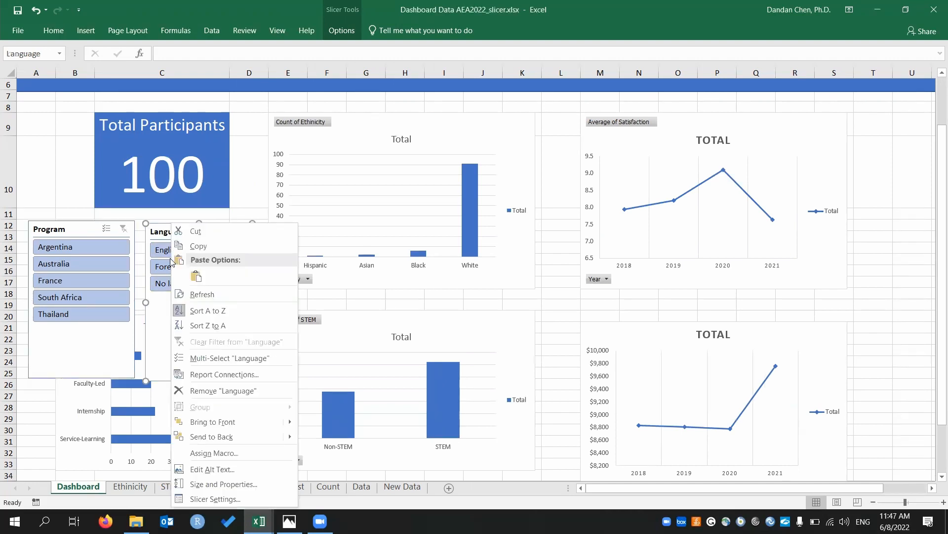
left_click(247, 375)
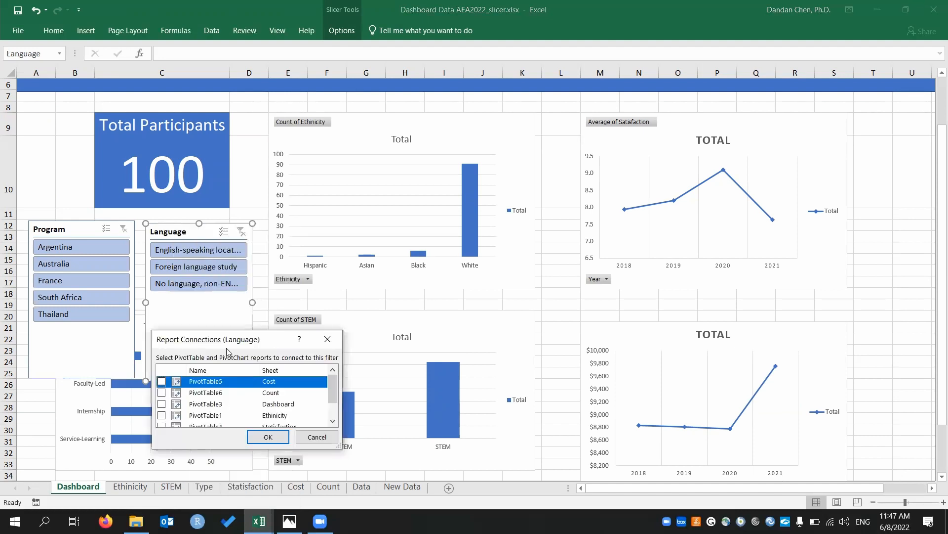
left_click_drag(248, 340, 195, 173)
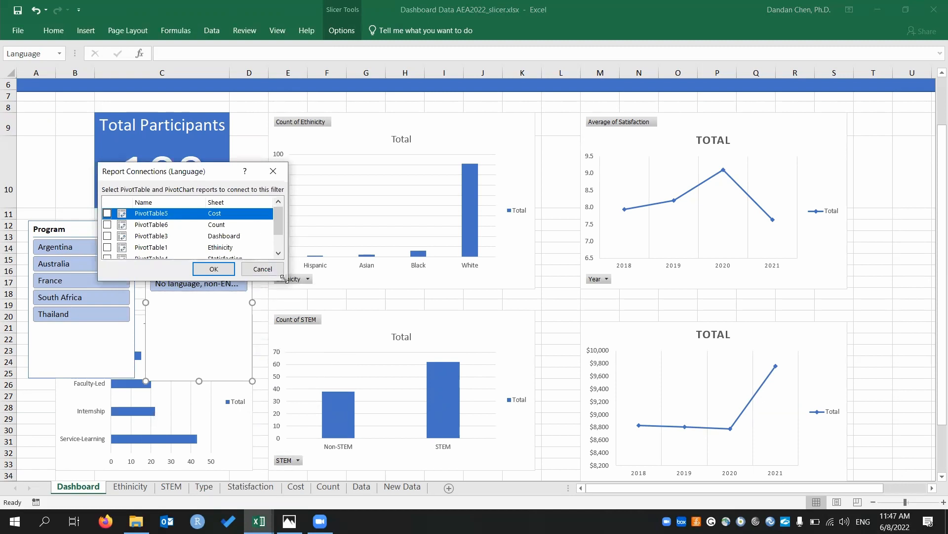
left_click_drag(285, 279, 307, 381)
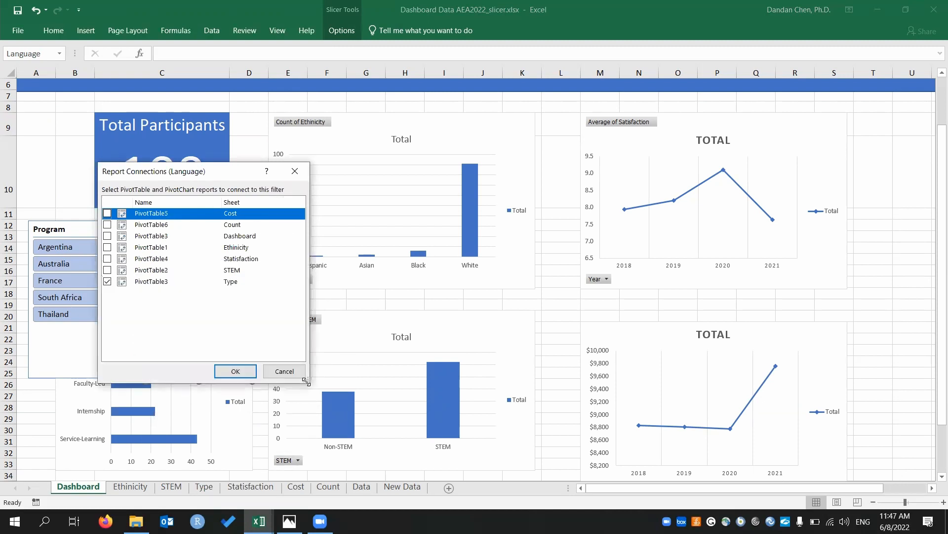
left_click(108, 225)
left_click(108, 247)
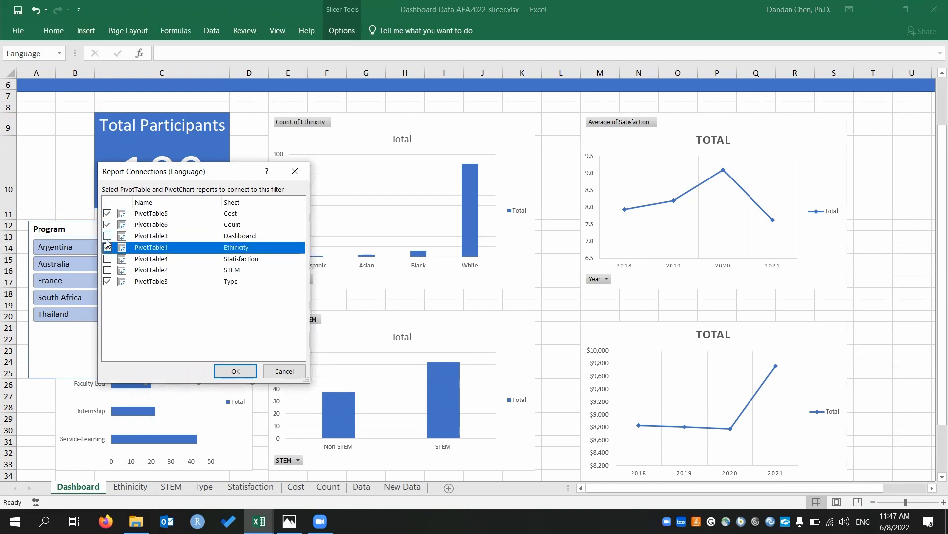
left_click(107, 235)
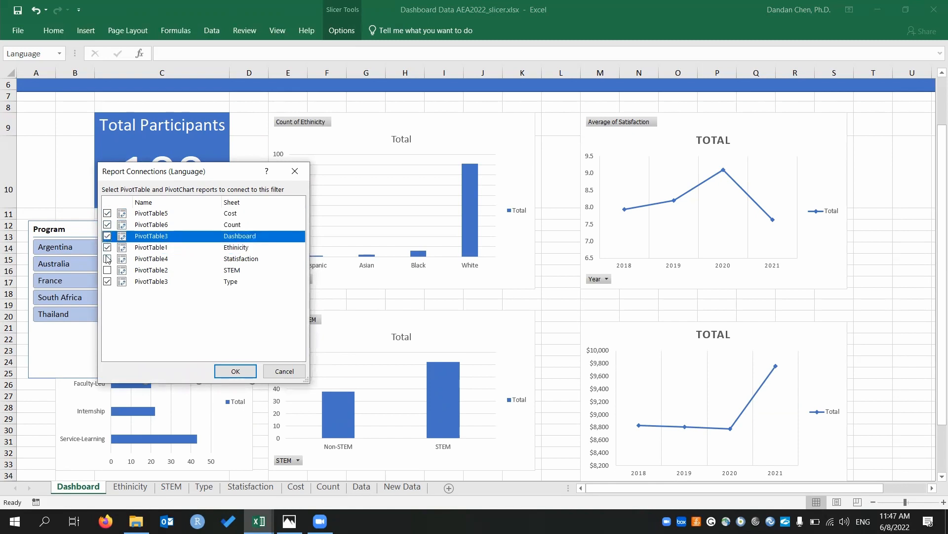
left_click(108, 258)
left_click(107, 270)
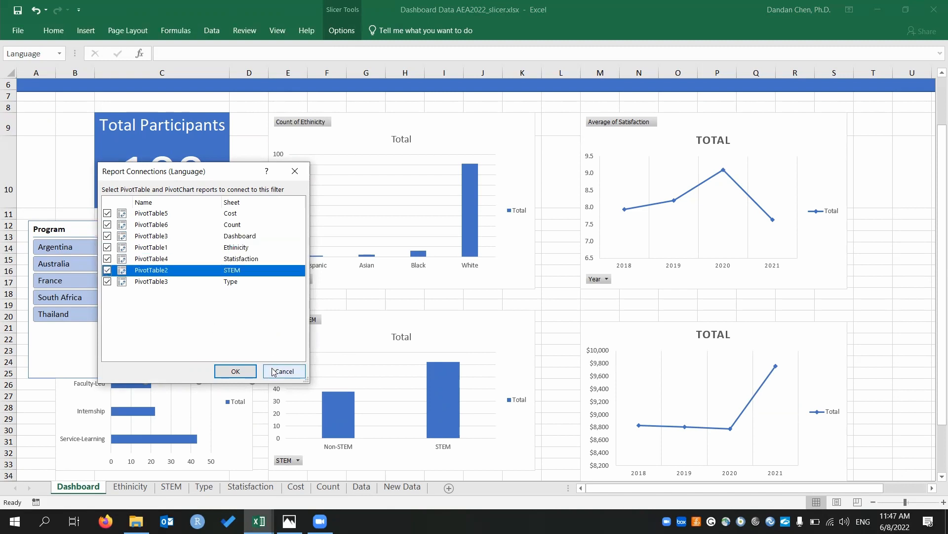
left_click(236, 370)
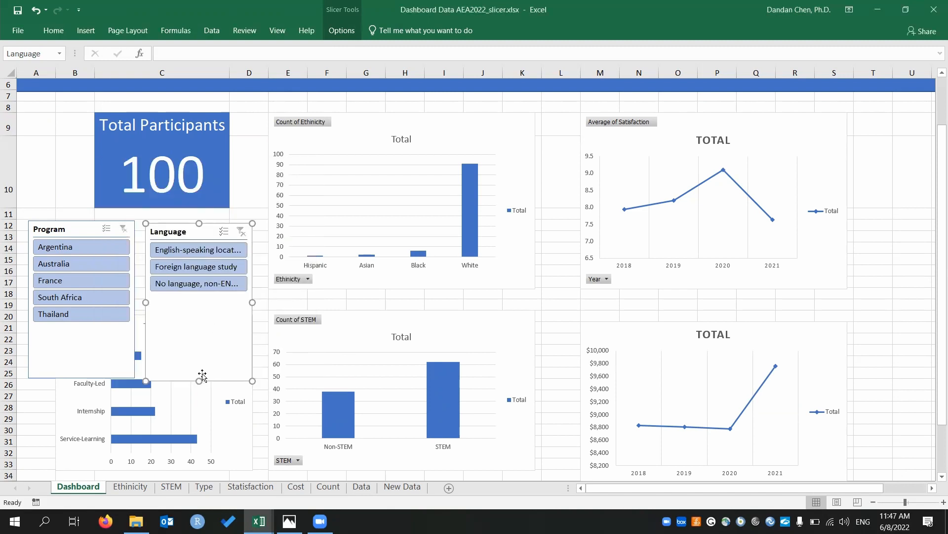
Step: Shorten the Language and Program slicers to fit their entries and uncover the program type chart, widening the Program slicer slightly
left_click_drag(199, 380, 214, 312)
left_click(95, 364)
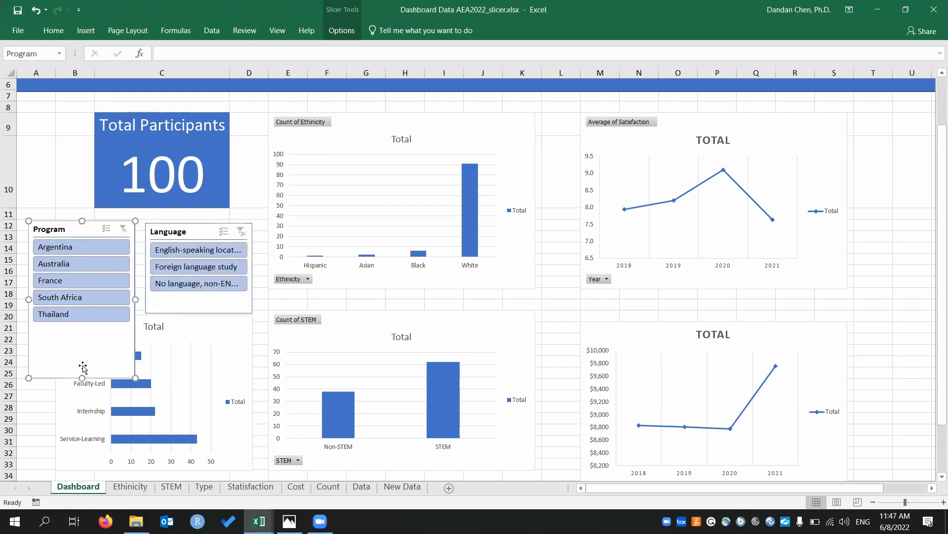
left_click_drag(82, 378, 140, 332)
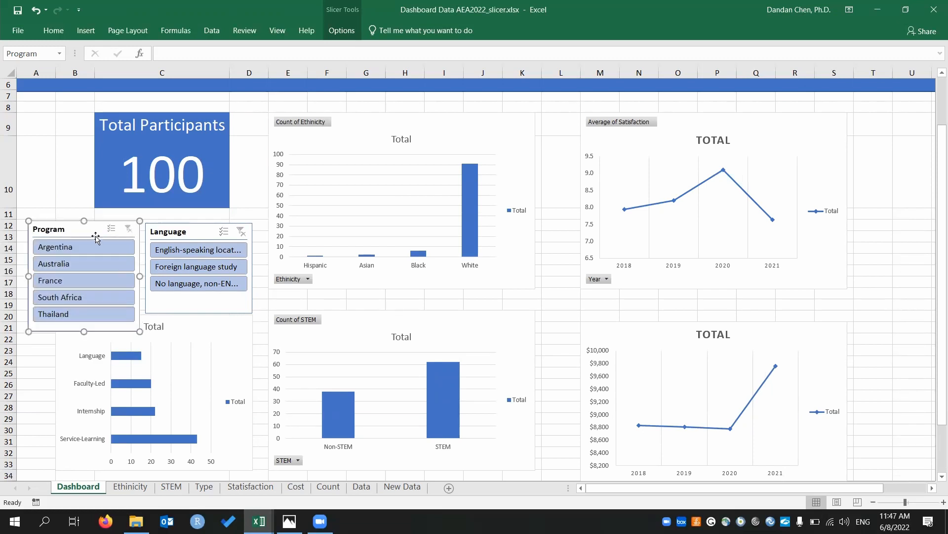
right_click(88, 235)
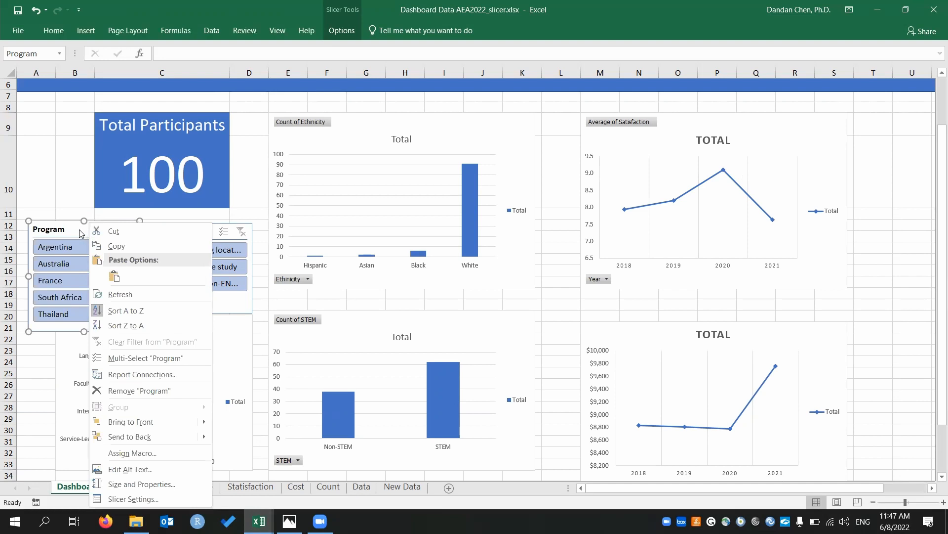
left_click(80, 232)
left_click_drag(73, 230, 72, 229)
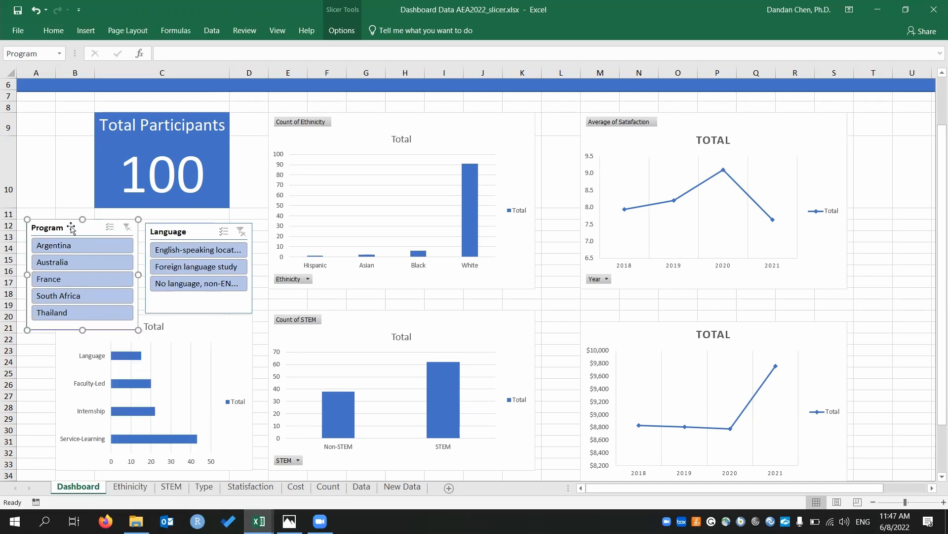
Step: Test the connected Program slicer by filtering the dashboard by Argentina and by Australia
left_click(70, 244)
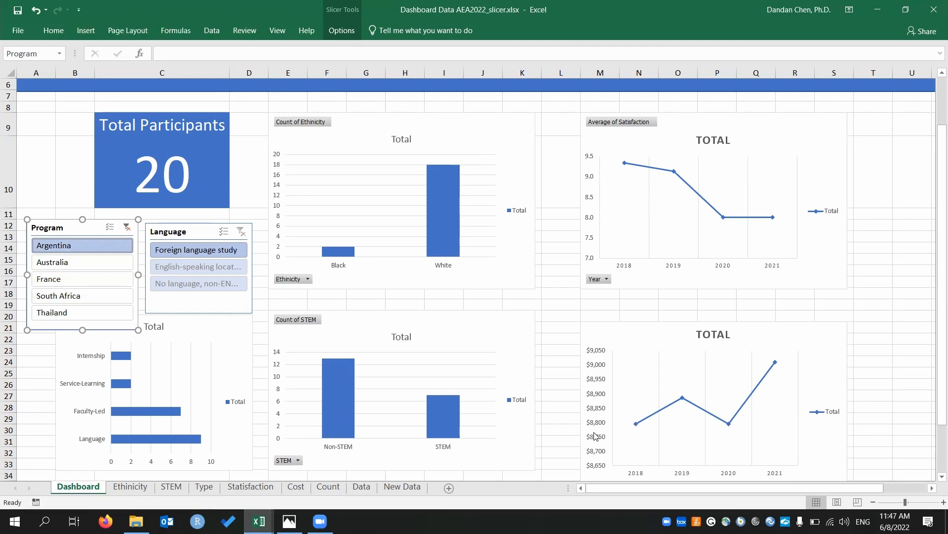
left_click(99, 261)
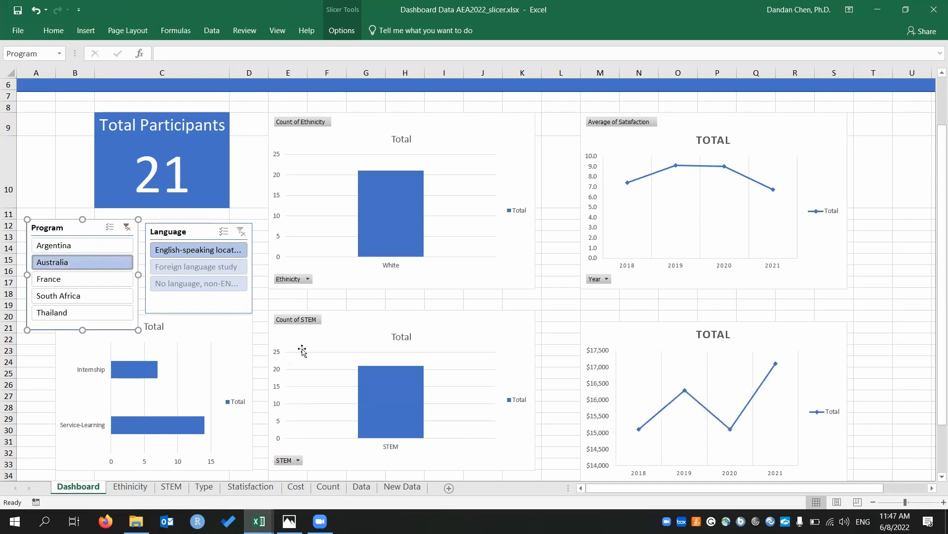
Step: Test the Program slicer by filtering the dashboard by France, Australia and Argentina, and clear the program filter
left_click(91, 283)
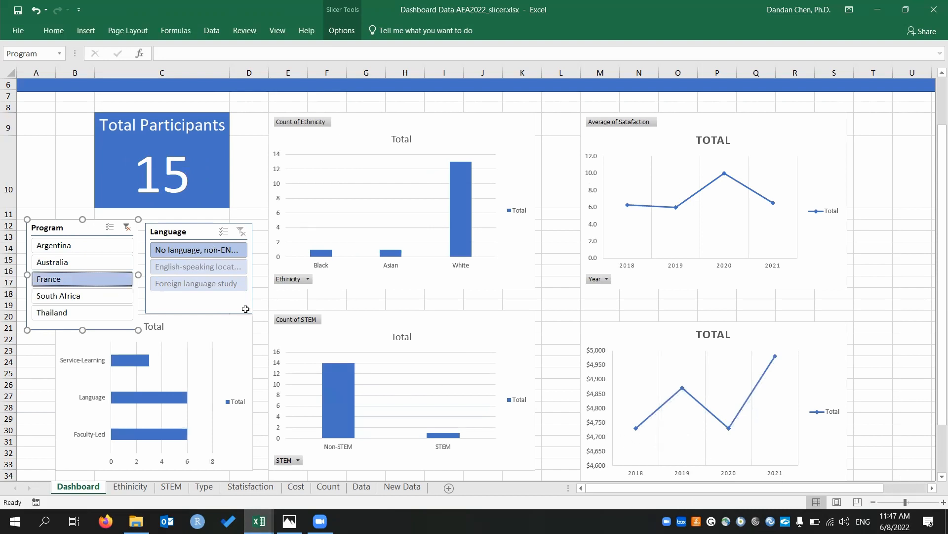
left_click(127, 227)
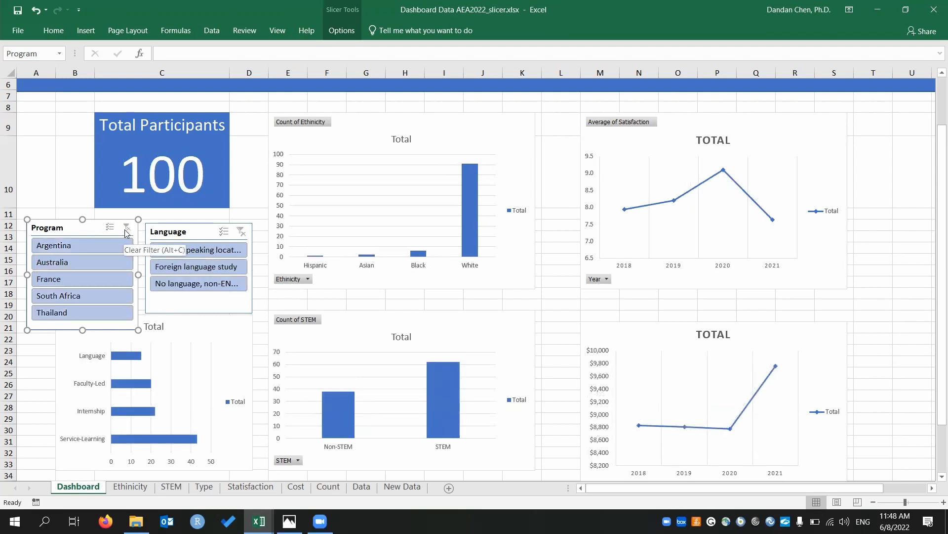
left_click(81, 269)
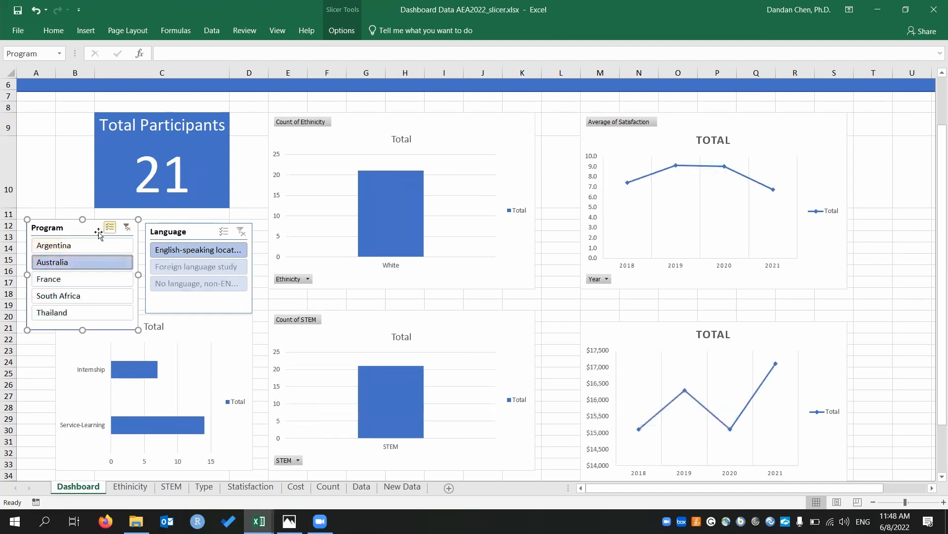
left_click(88, 249)
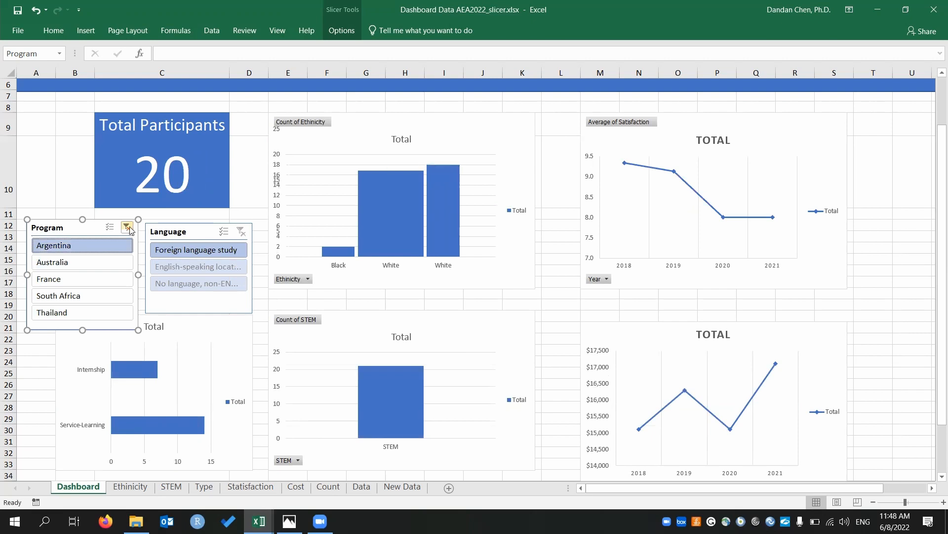
left_click(128, 226)
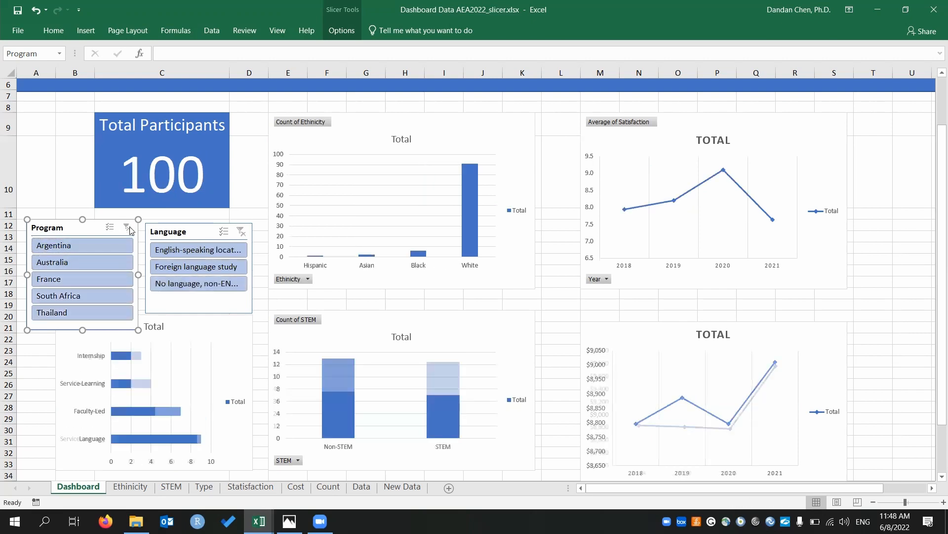
Step: Turn off autofitting column widths on update in the options of the Total Participants PivotTable
left_click(184, 141)
left_click_drag(182, 128, 150, 160)
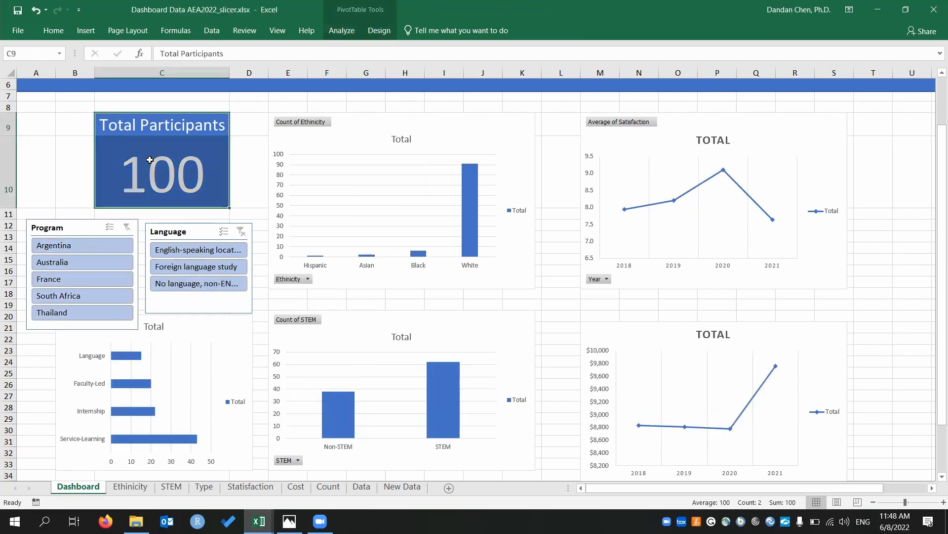
right_click(150, 161)
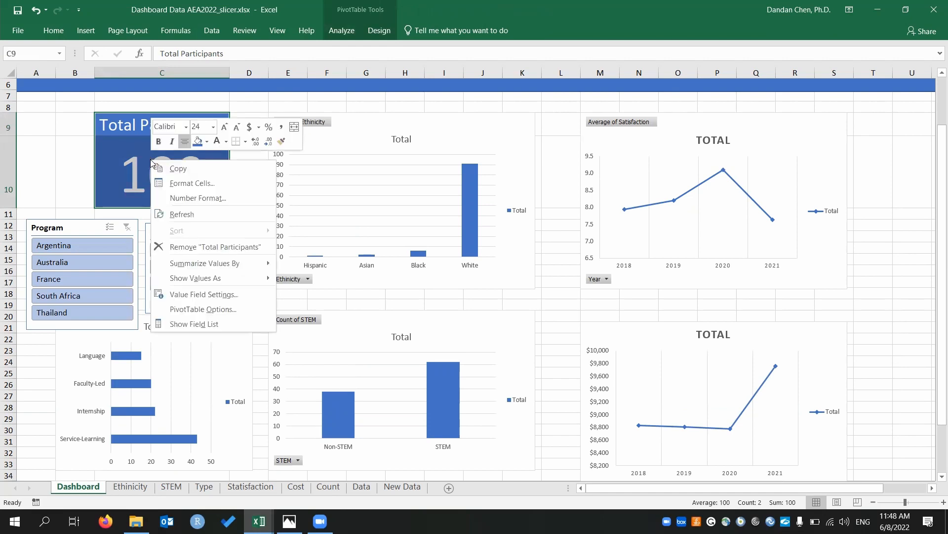
left_click(176, 309)
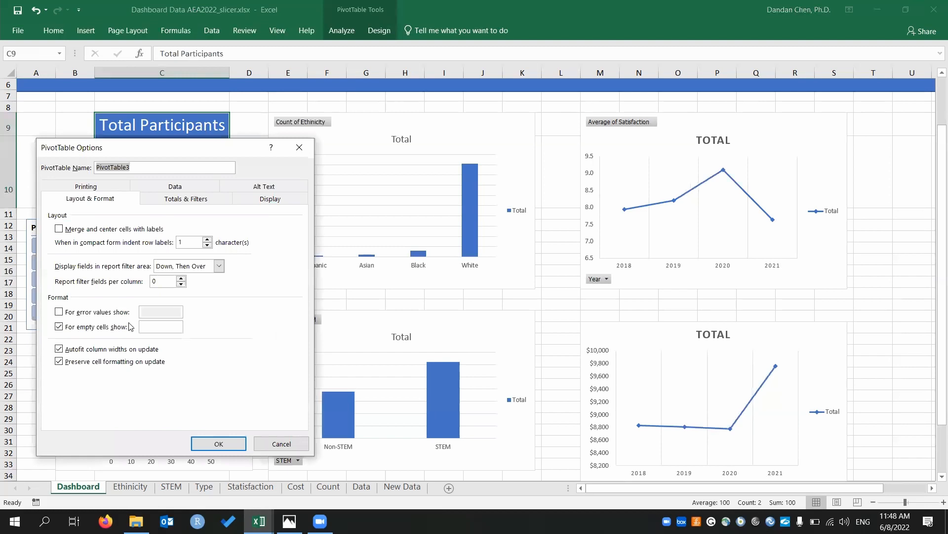
left_click(59, 350)
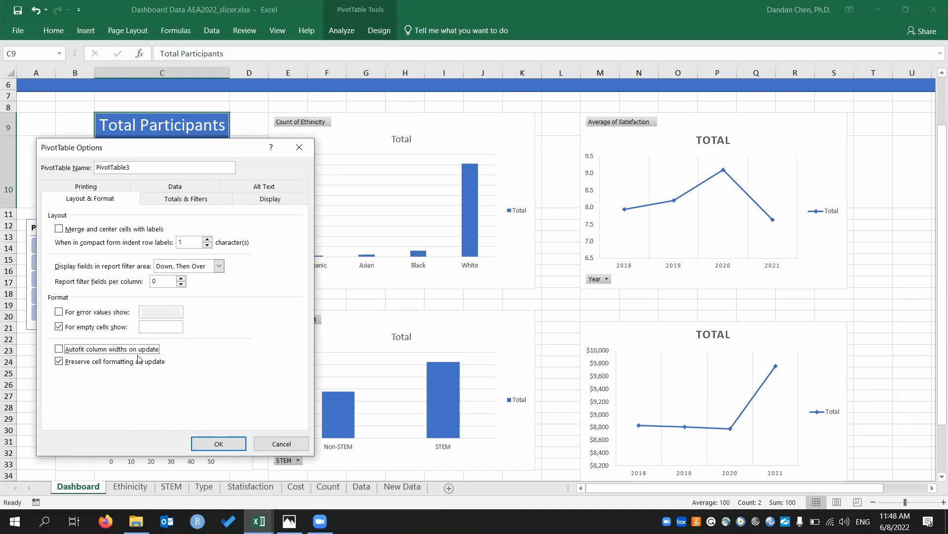
left_click(206, 444)
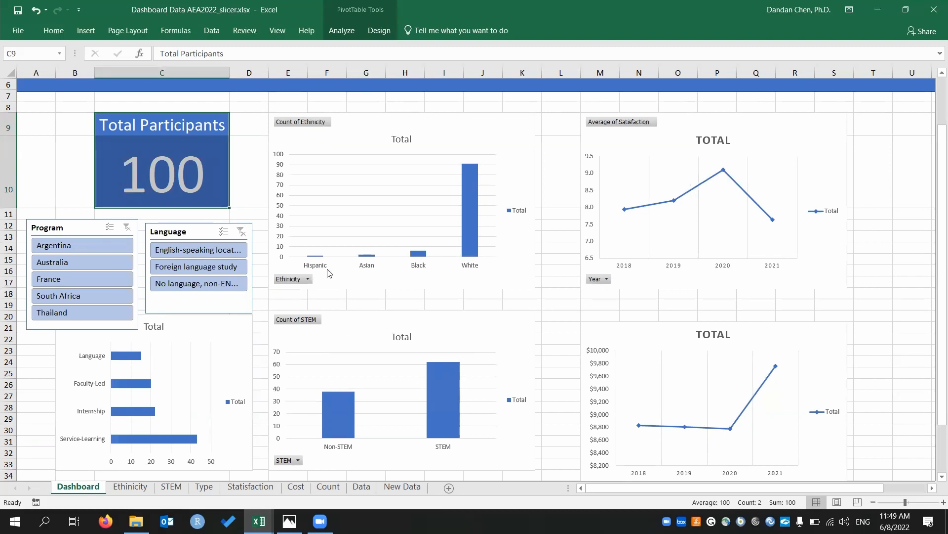
Step: Hide all field buttons on the ethnicity chart
left_click(297, 126)
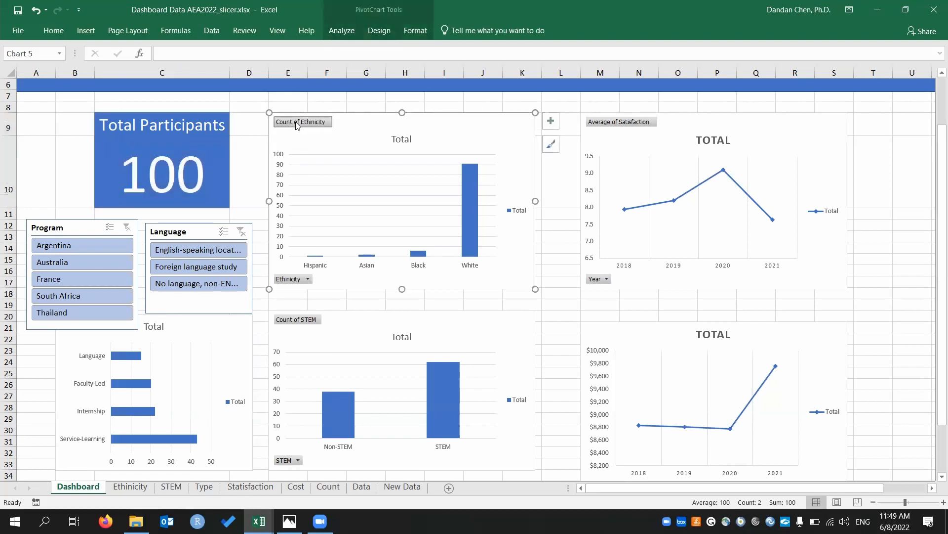
left_click(296, 280)
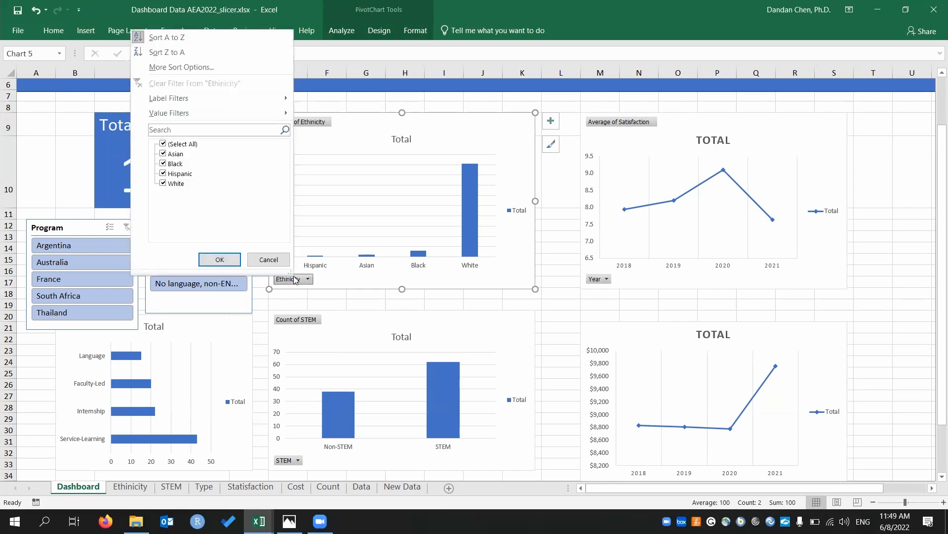
left_click(295, 280)
right_click(295, 280)
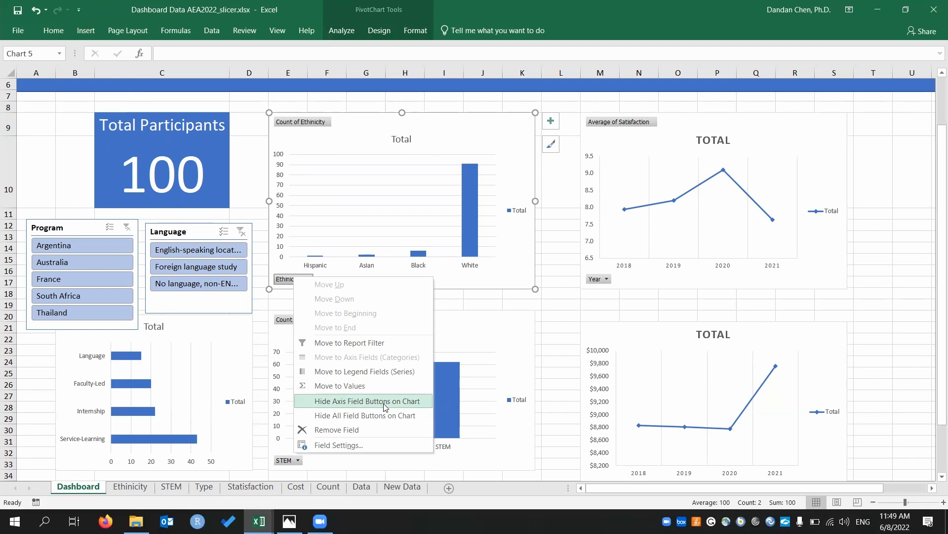
left_click(366, 417)
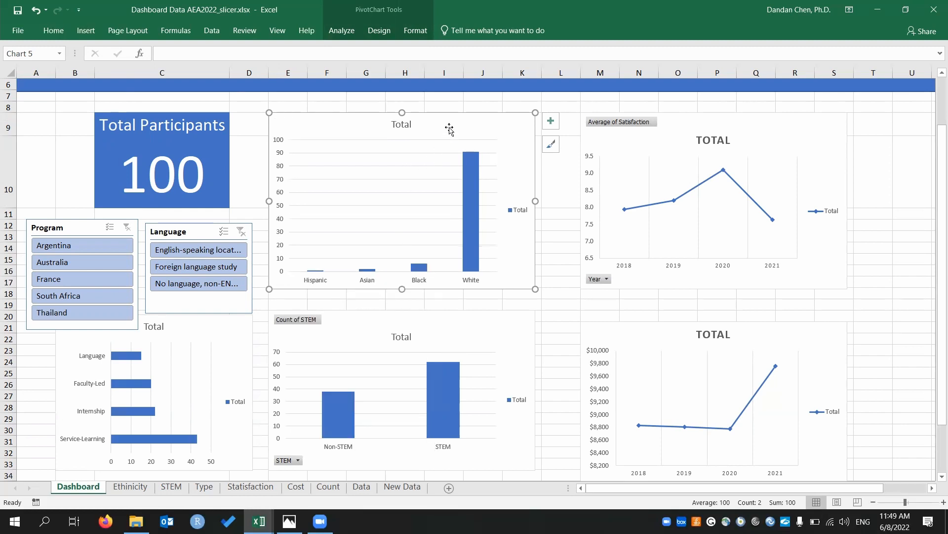
Step: Delete the legend from the ethnicity chart
left_click(384, 161)
left_click(404, 123)
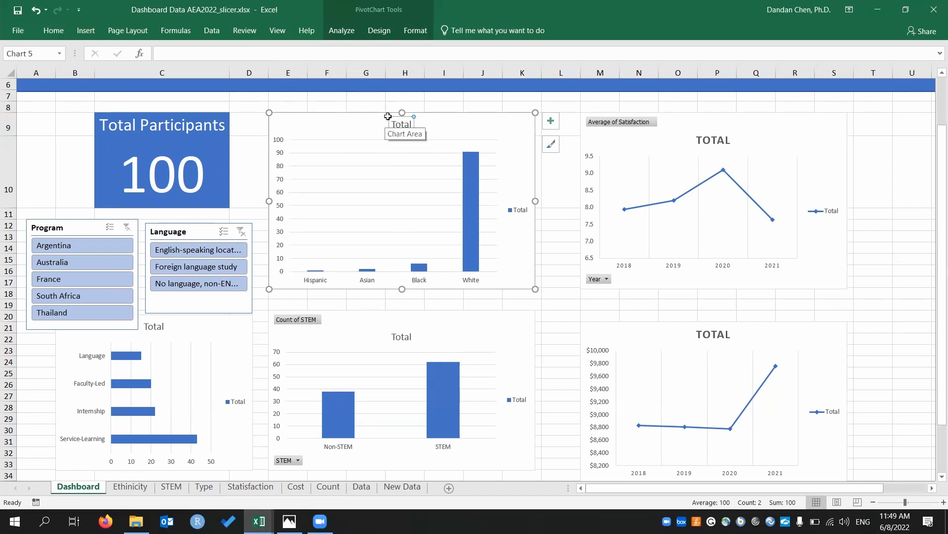
left_click(510, 207)
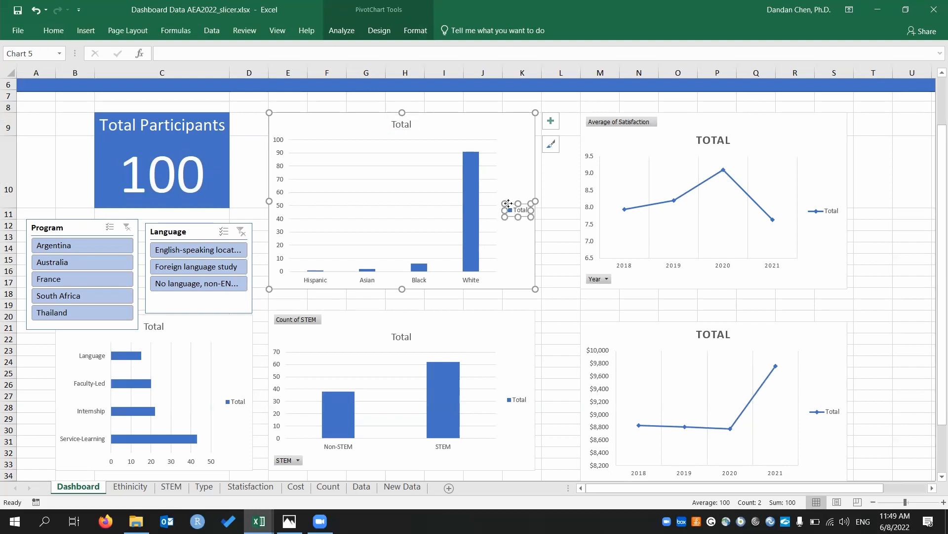
key("Delete")
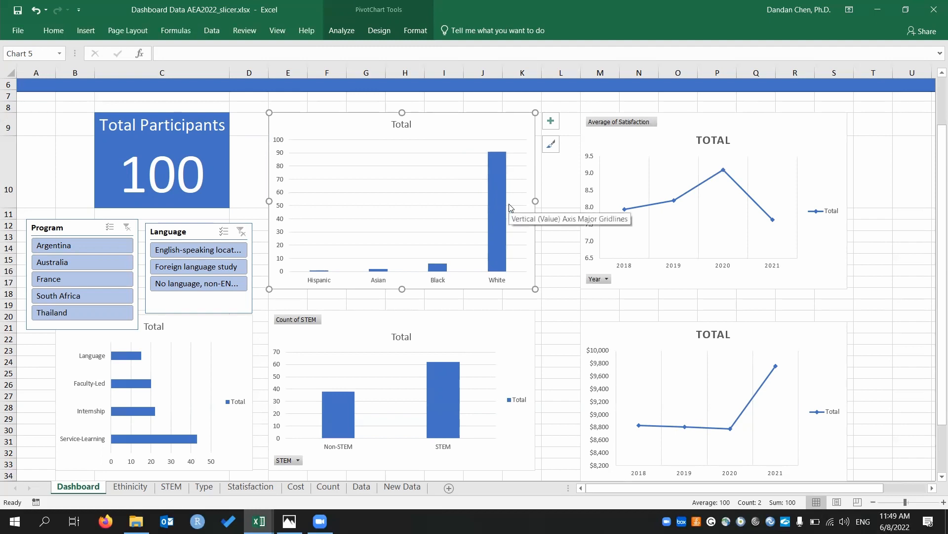
Step: Remove the horizontal gridlines from the ethnicity chart and add data labels to its columns
left_click(324, 140)
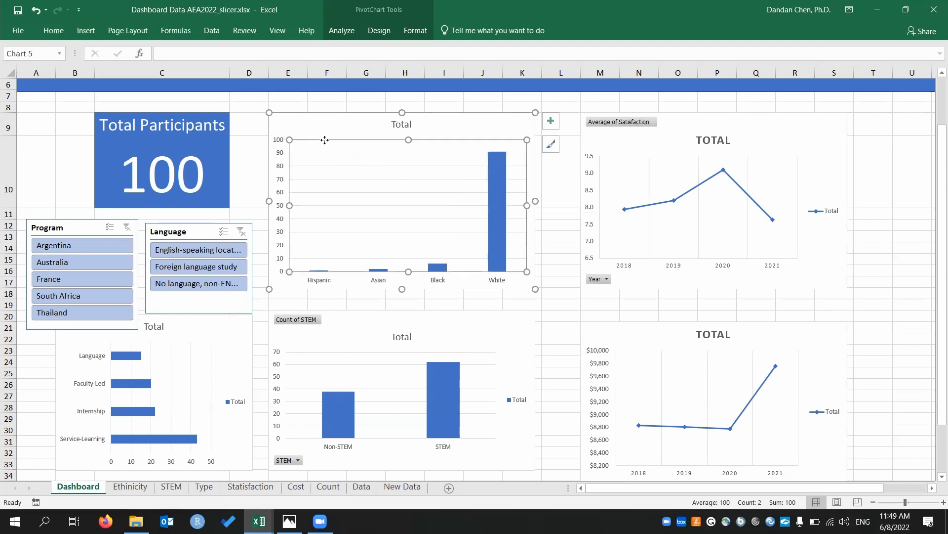
left_click(318, 153)
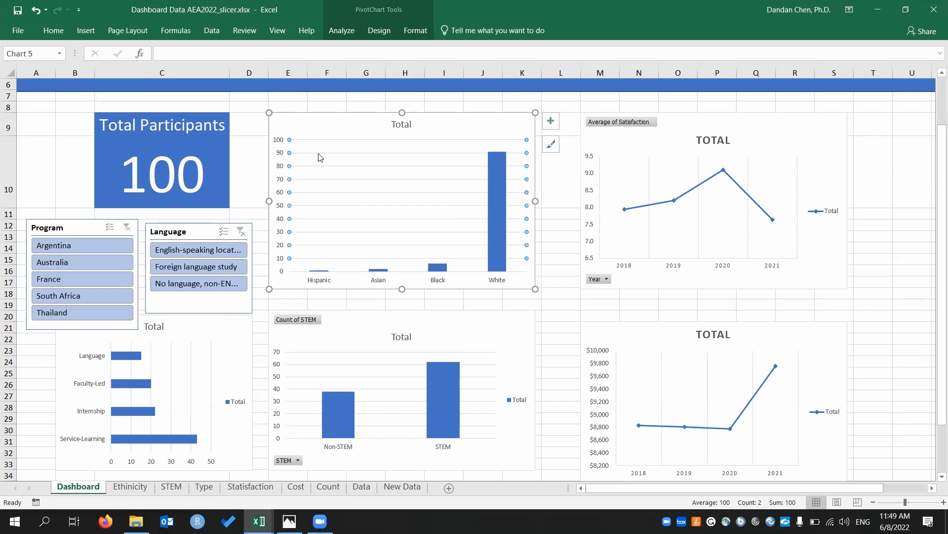
key("Delete")
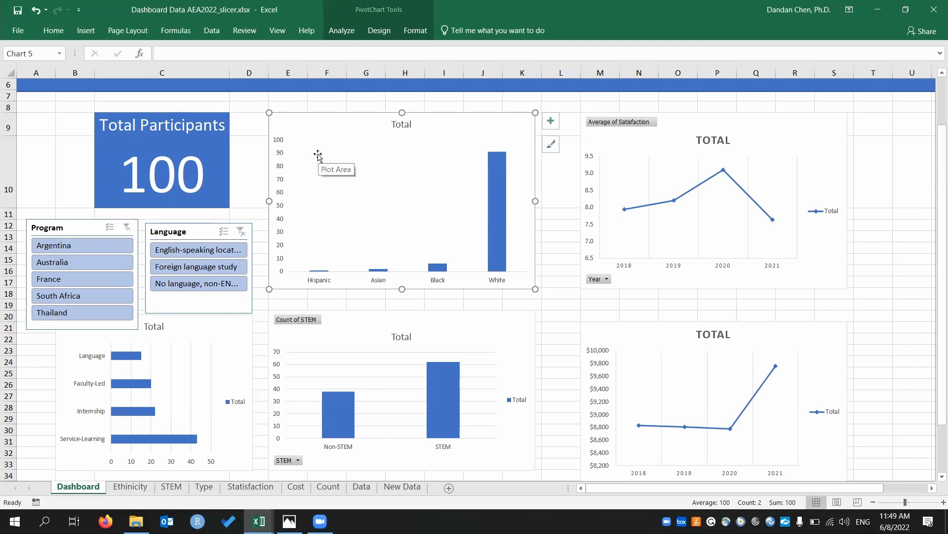
left_click(552, 122)
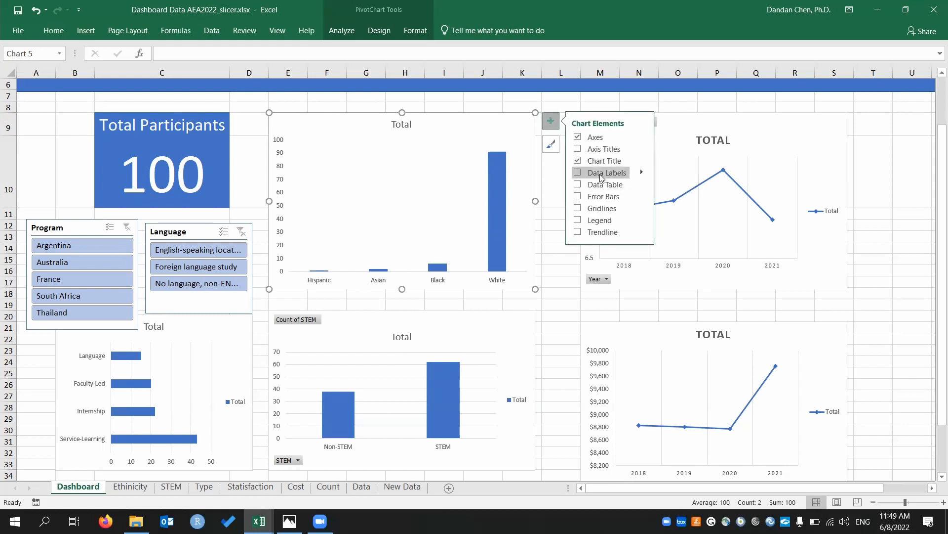
left_click(577, 173)
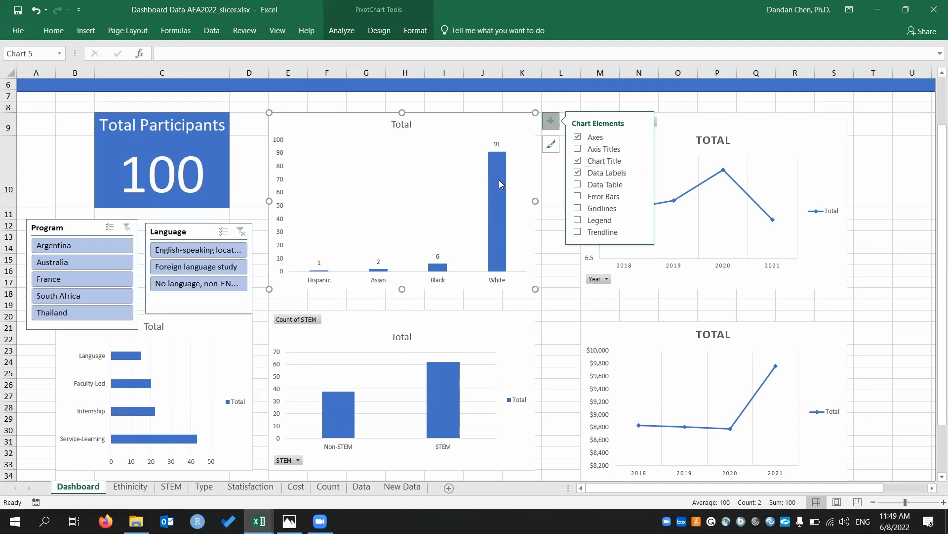
Step: Replace the ethnicity chart title with "The Study Abraod Program needs to offer more opportunities for minority students." copied from dashboard showcase_final.xlsx
left_click(402, 125)
double_click(403, 125)
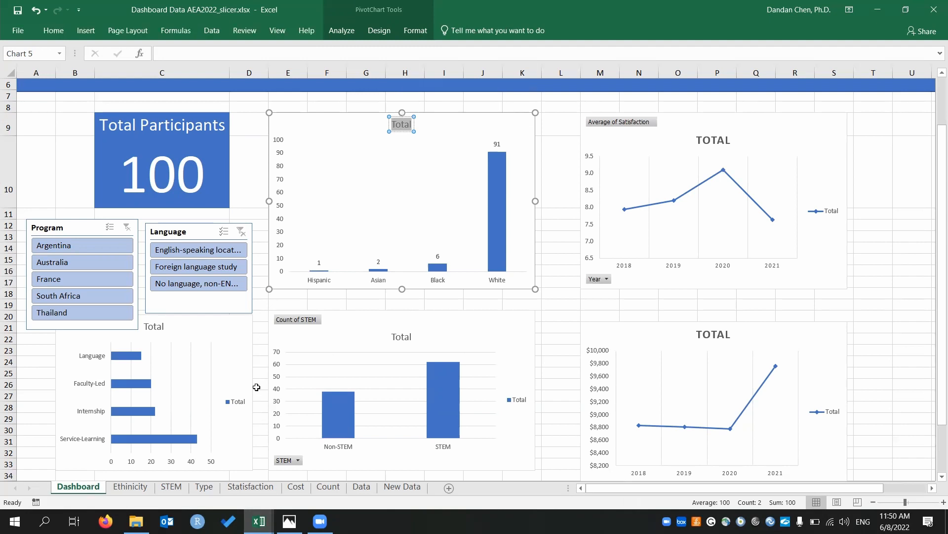
left_click(258, 521)
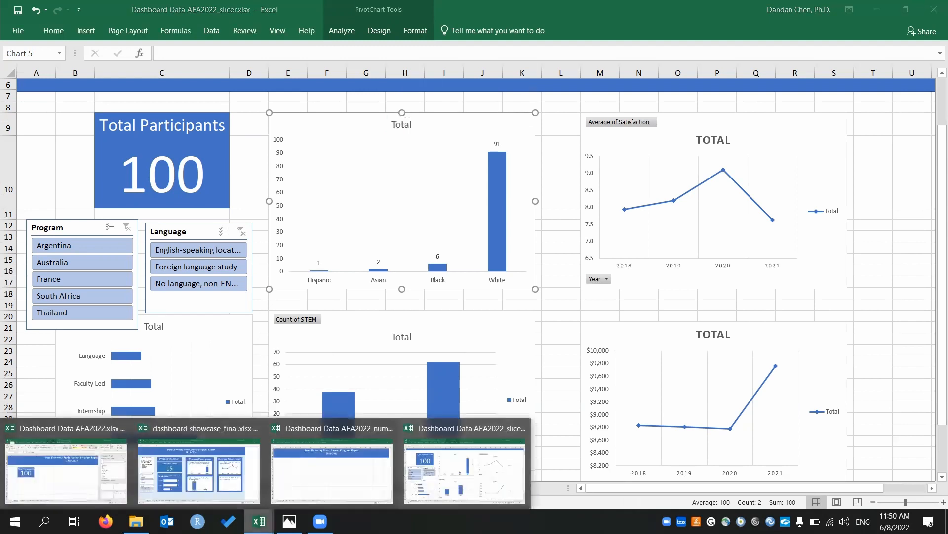
left_click(198, 472)
left_click(434, 197)
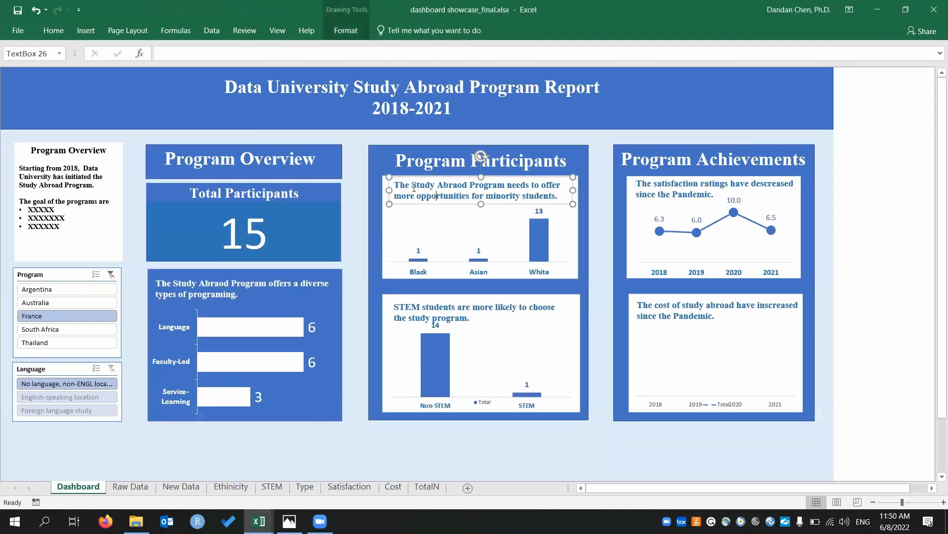
mouse_move(394, 185)
left_mouse_down()
mouse_move(505, 188)
mouse_move(562, 204)
left_mouse_up()
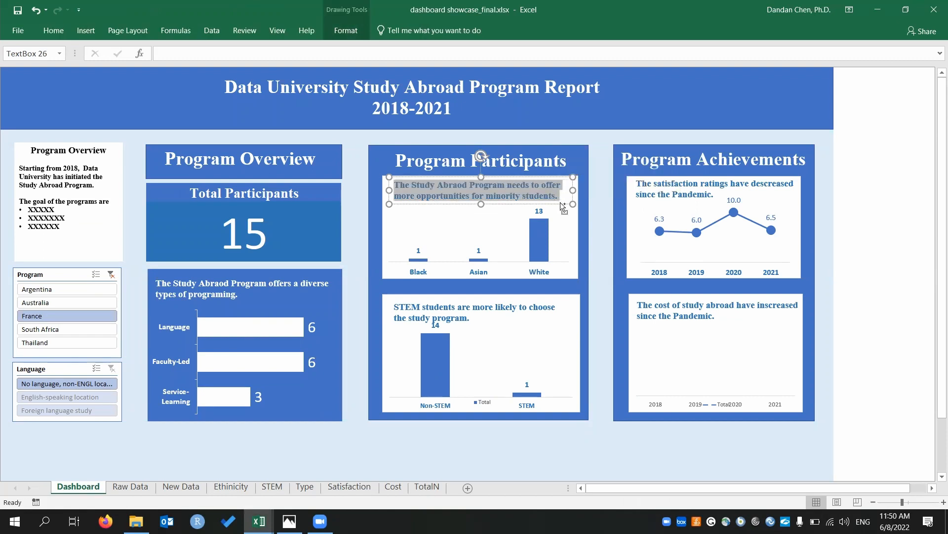
left_click(868, 11)
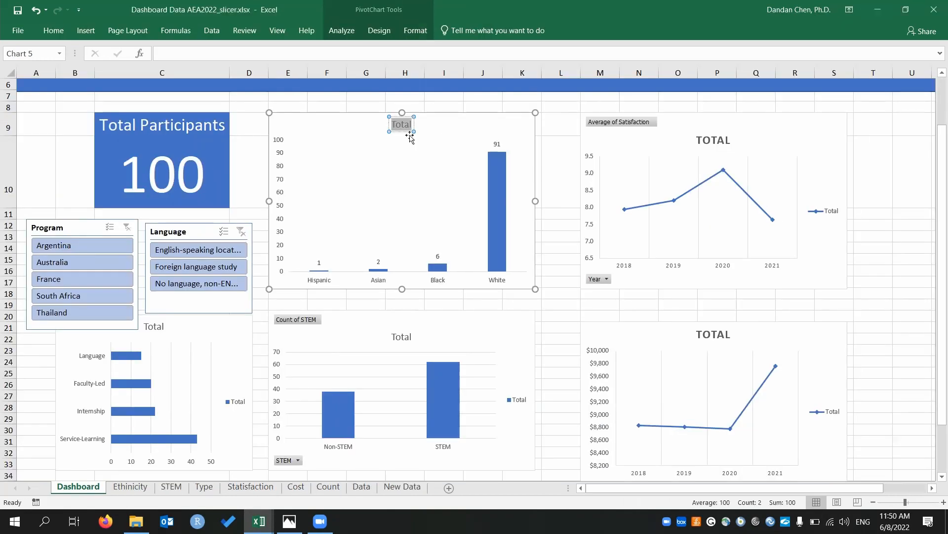
key("ctrl+v")
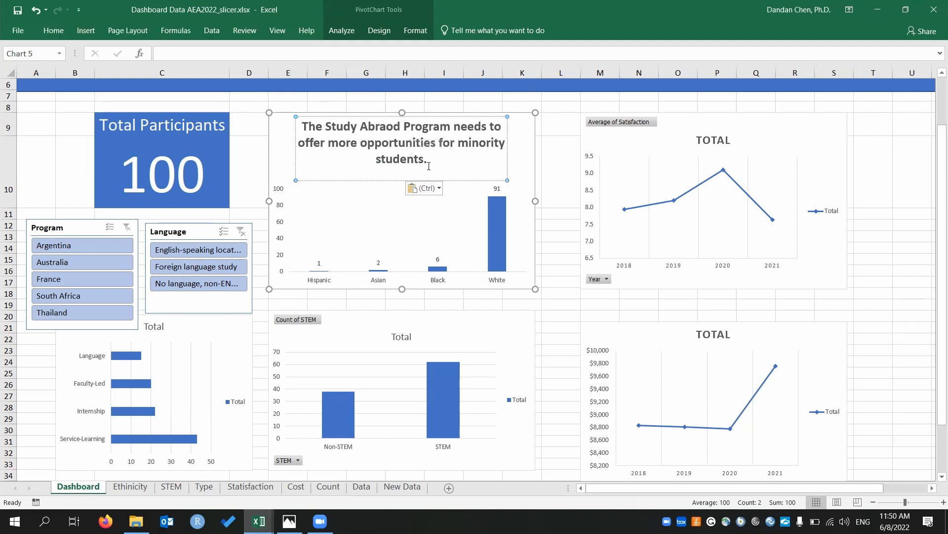
Step: Left-align the ethnicity chart title and set its font color to blue
left_click_drag(428, 166, 299, 132)
left_click(63, 31)
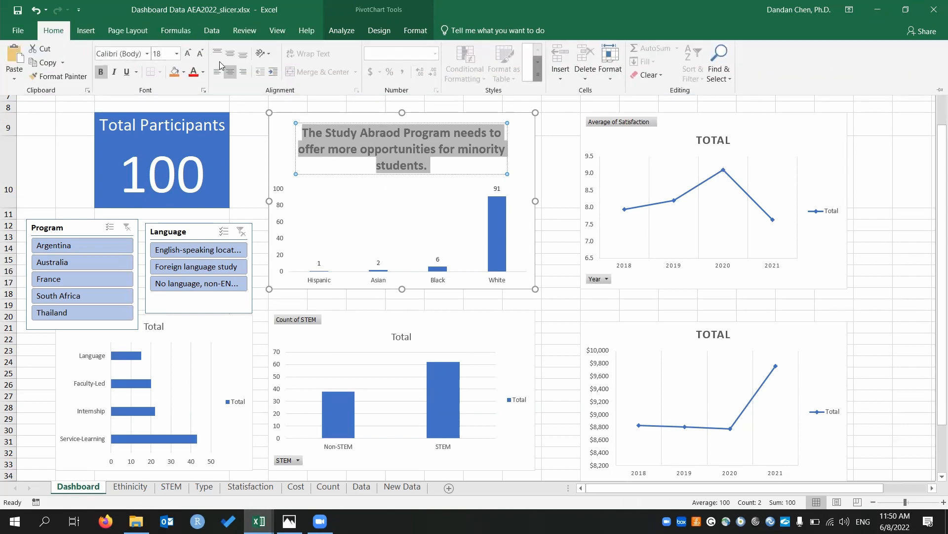
left_click(217, 73)
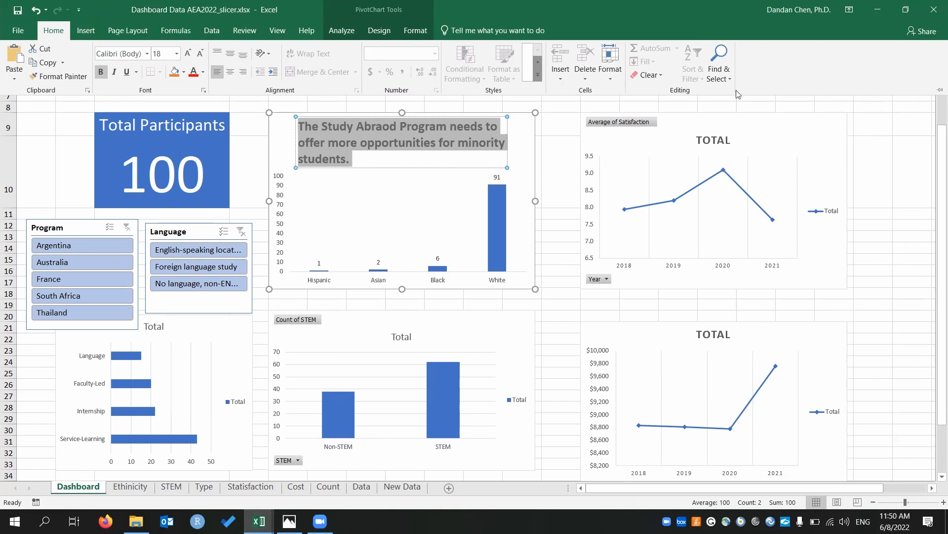
left_click(202, 73)
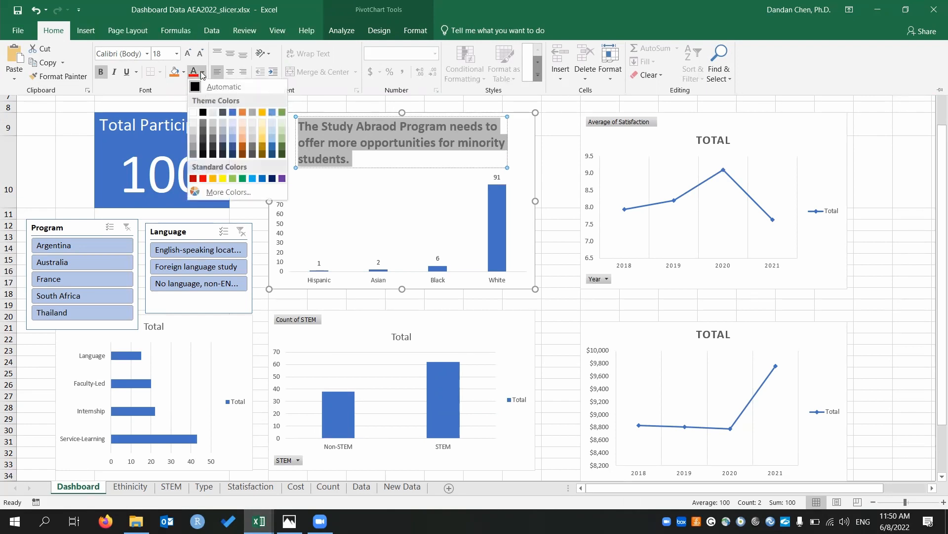
left_click(237, 116)
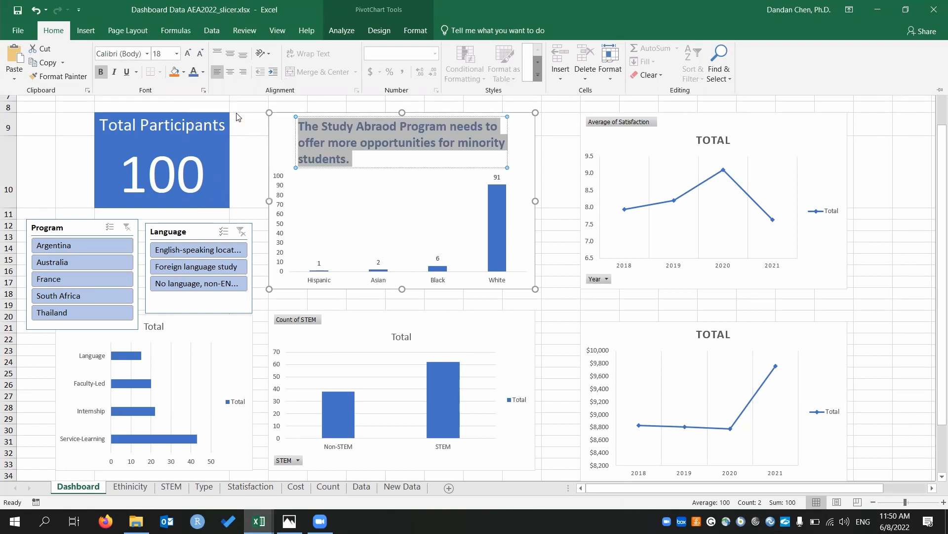
left_click(881, 124)
left_click(874, 149)
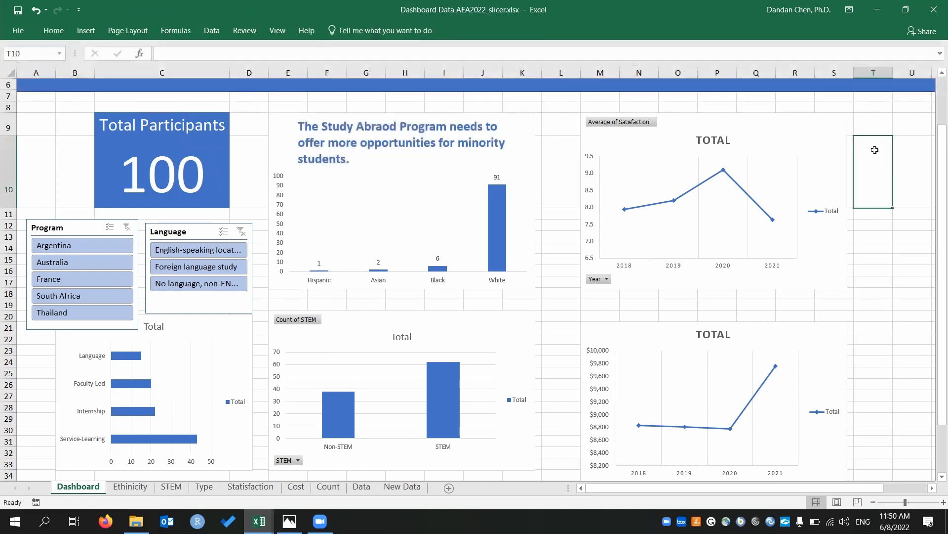
Step: Delete the vertical value axis from the ethnicity chart
left_click(279, 227)
key("Delete")
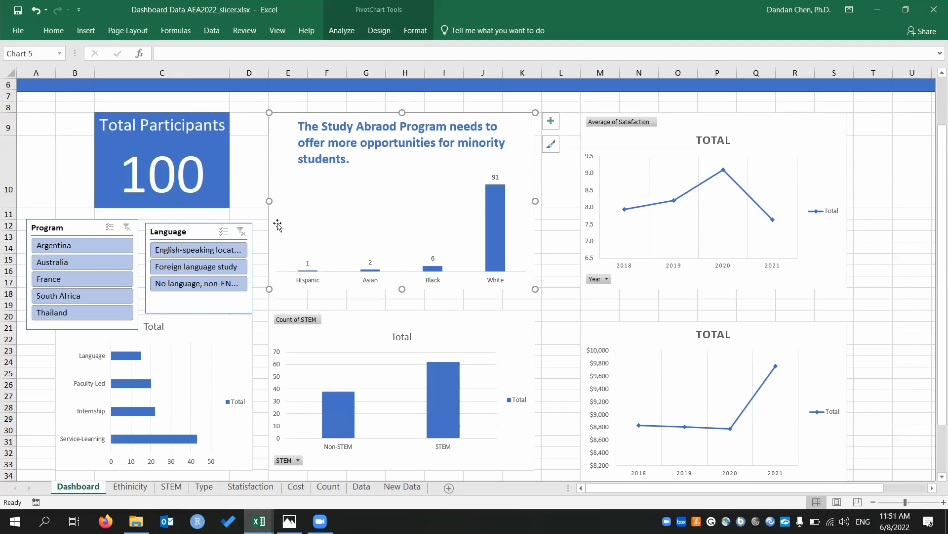
left_click(564, 102)
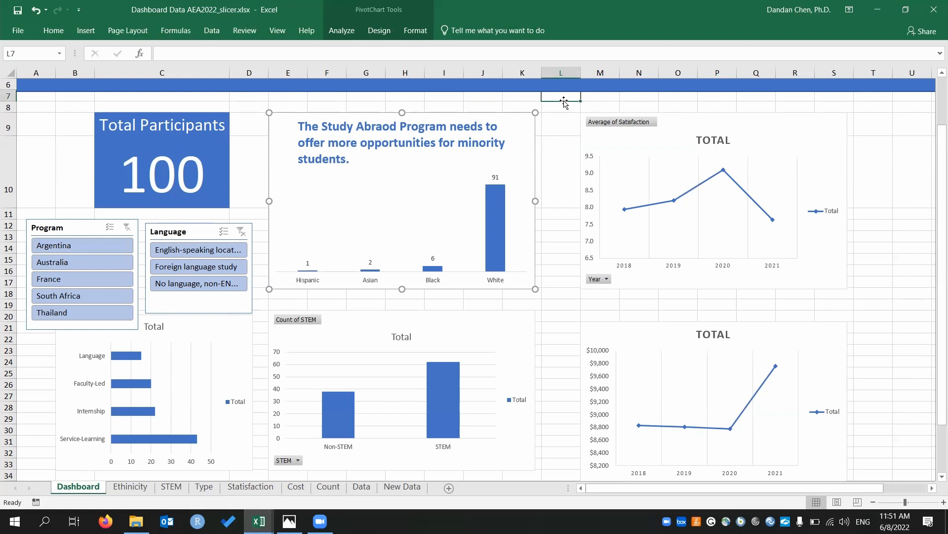
Step: Check the panel layout in dashboard showcase_final.xlsx, then return to Dashboard Data AEA2022_slicer.xlsx
left_click(259, 521)
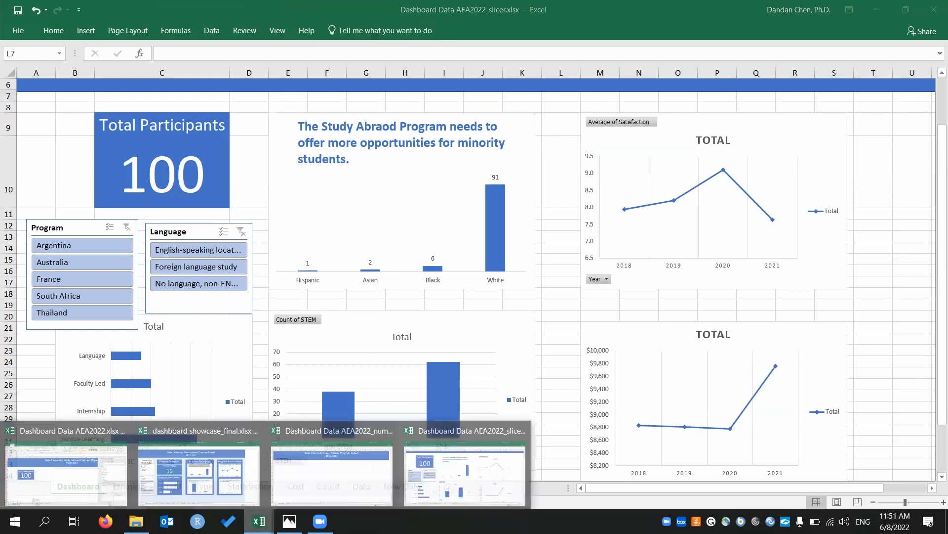
left_click(199, 474)
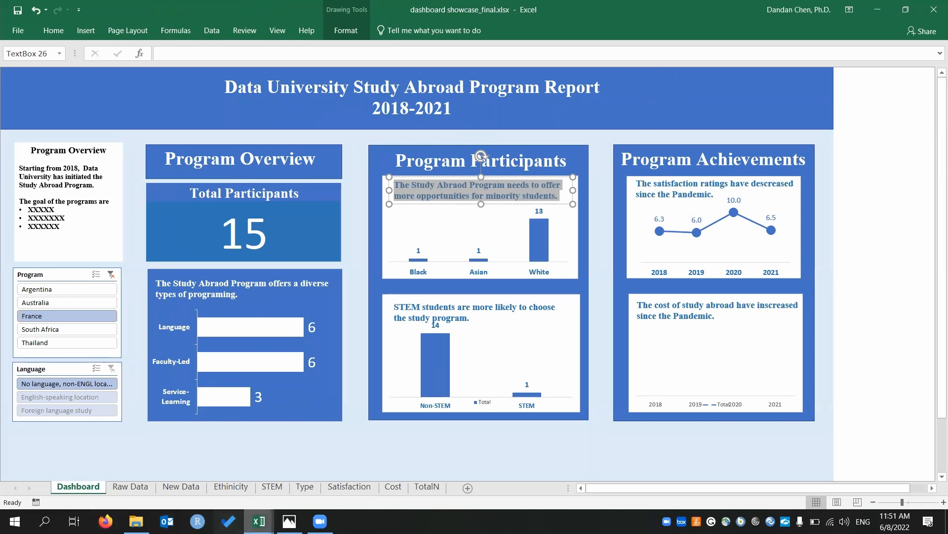
left_click(259, 521)
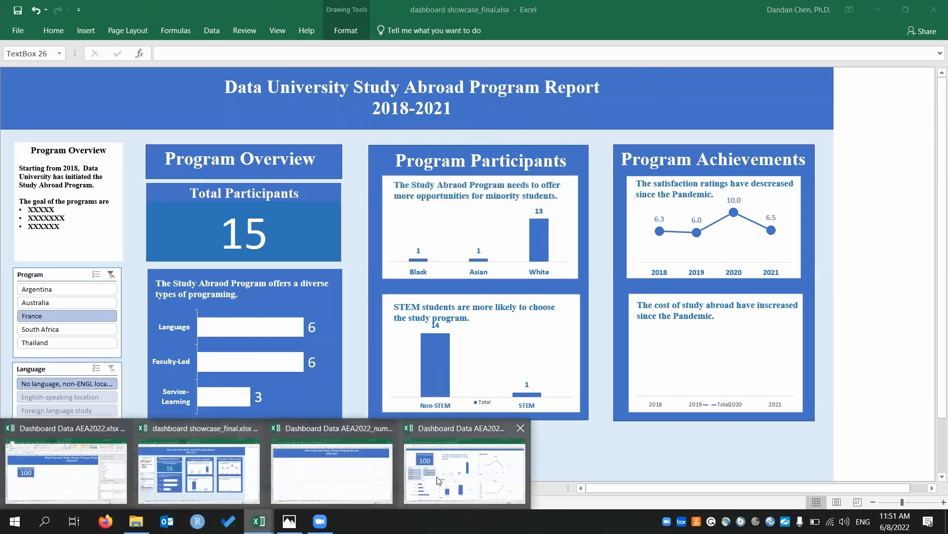
left_click(439, 480)
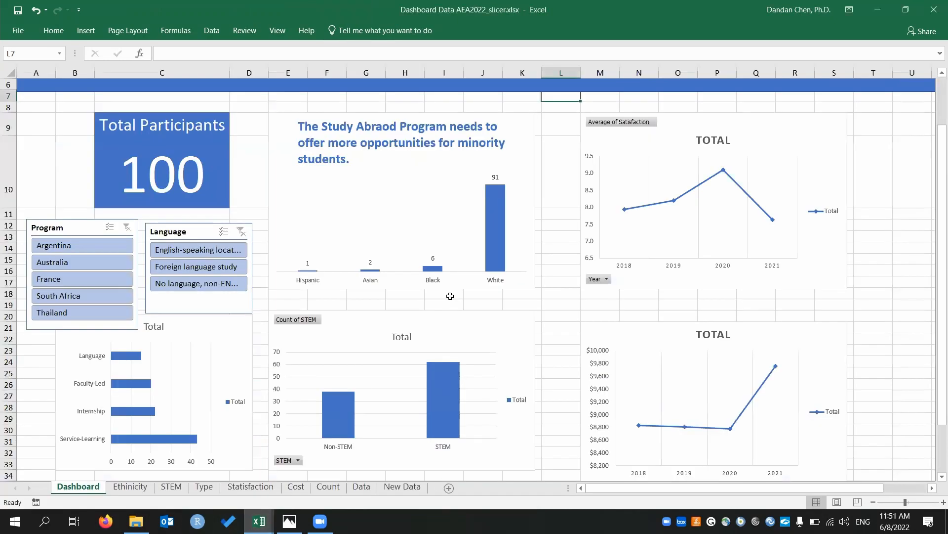
Step: Draw a rectangle covering both the ethnicity and STEM charts, from row 7 to row 34, with a margin around them
left_click(874, 502)
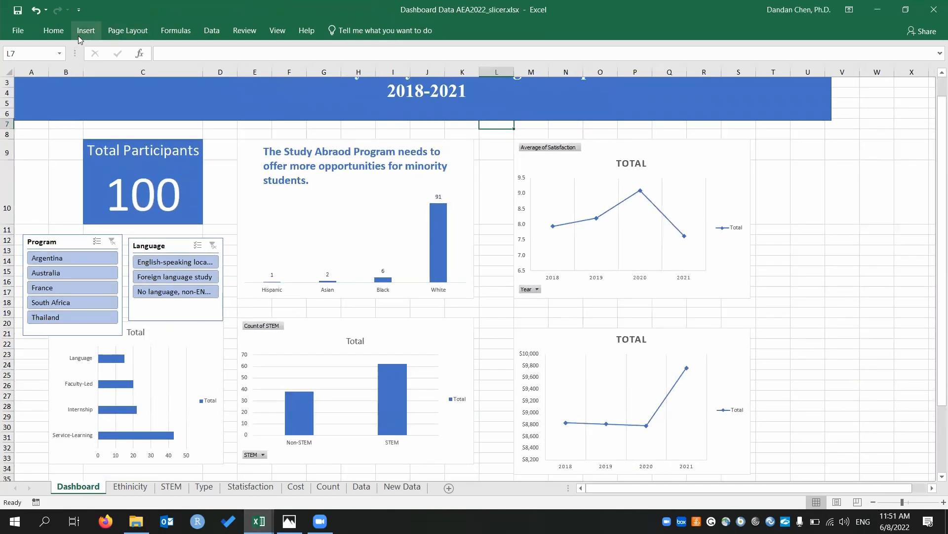
left_click(79, 33)
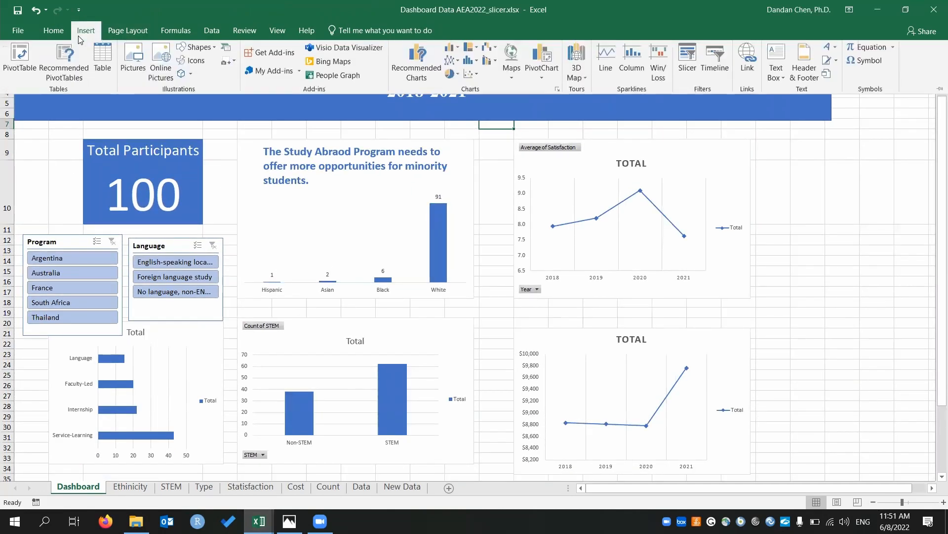
left_click(212, 47)
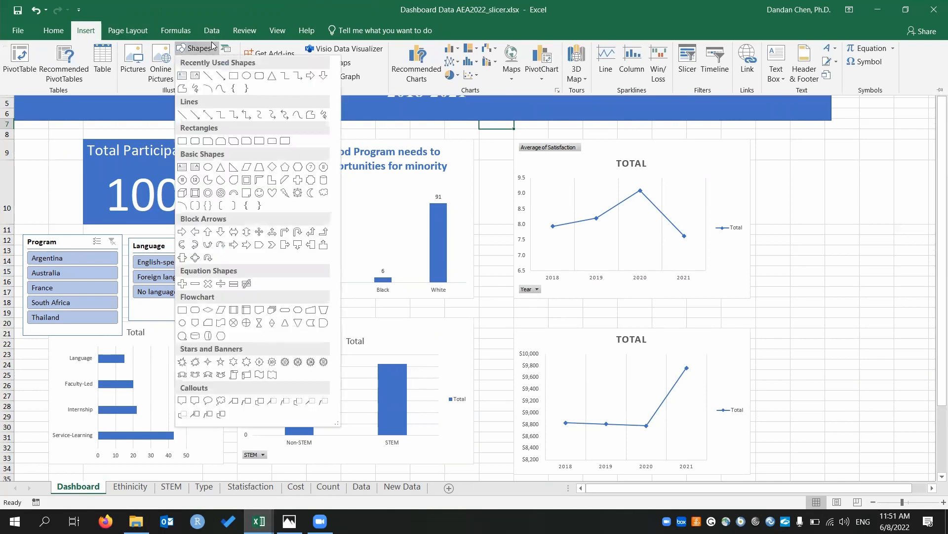
left_click(232, 77)
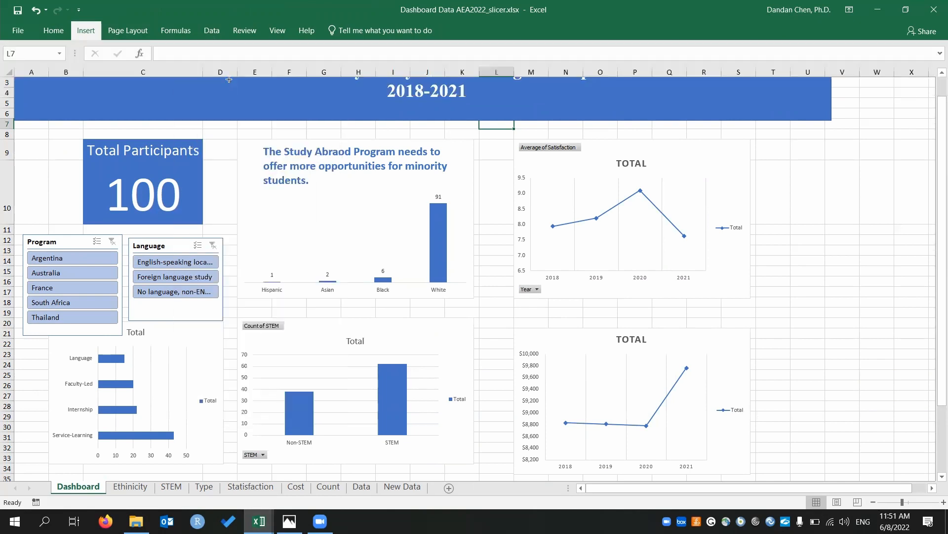
mouse_move(228, 127)
left_mouse_down()
mouse_move(267, 223)
mouse_move(457, 342)
mouse_move(484, 492)
mouse_move(494, 462)
left_mouse_up()
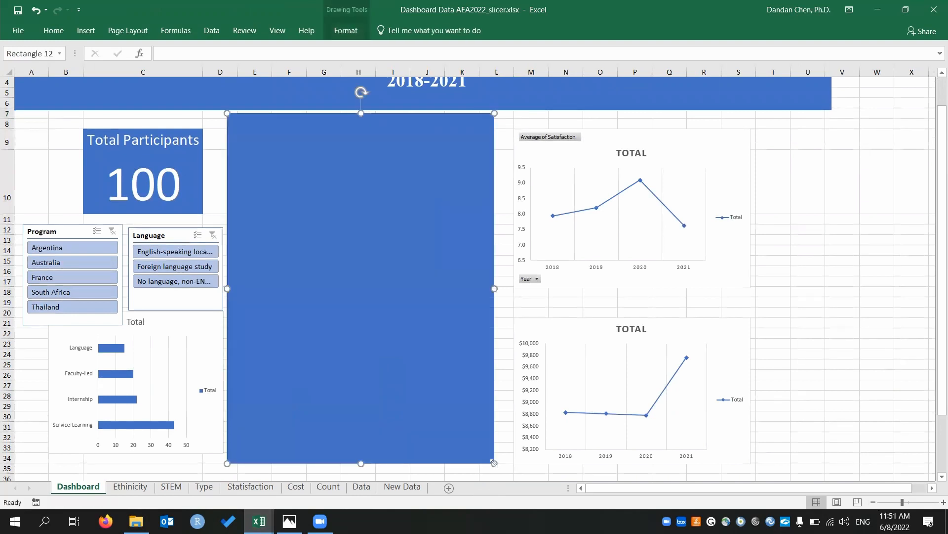
Step: Send the blue rectangle to the back so it forms a background panel behind the ethnicity and STEM charts
right_click(351, 253)
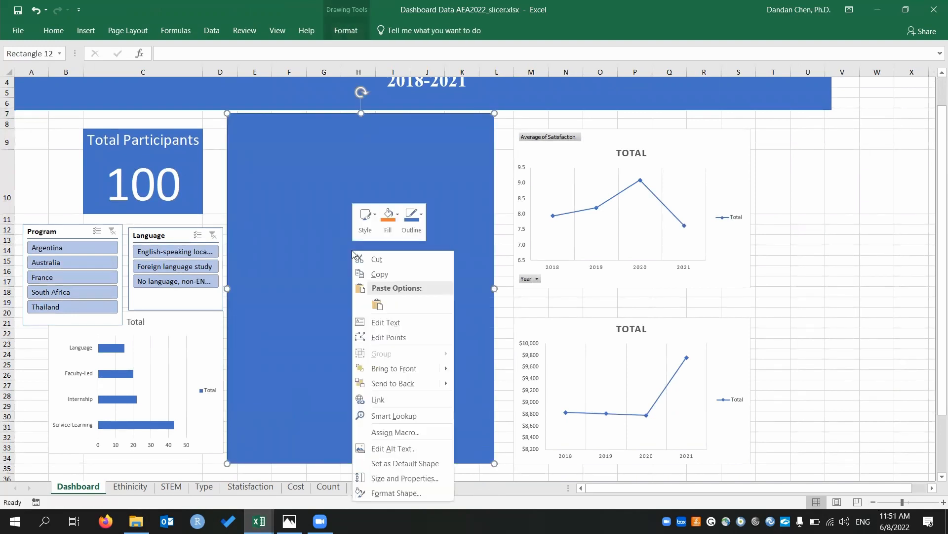
left_click(382, 368)
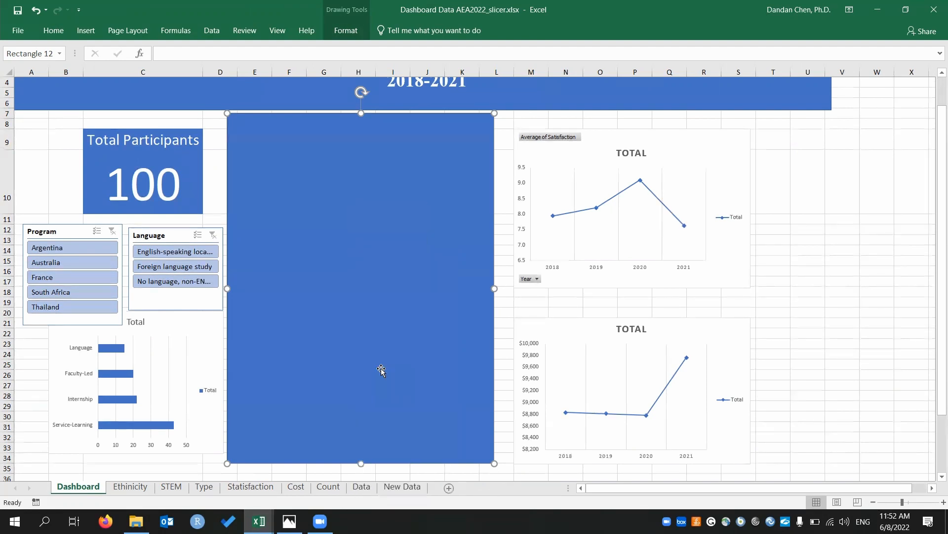
right_click(381, 370)
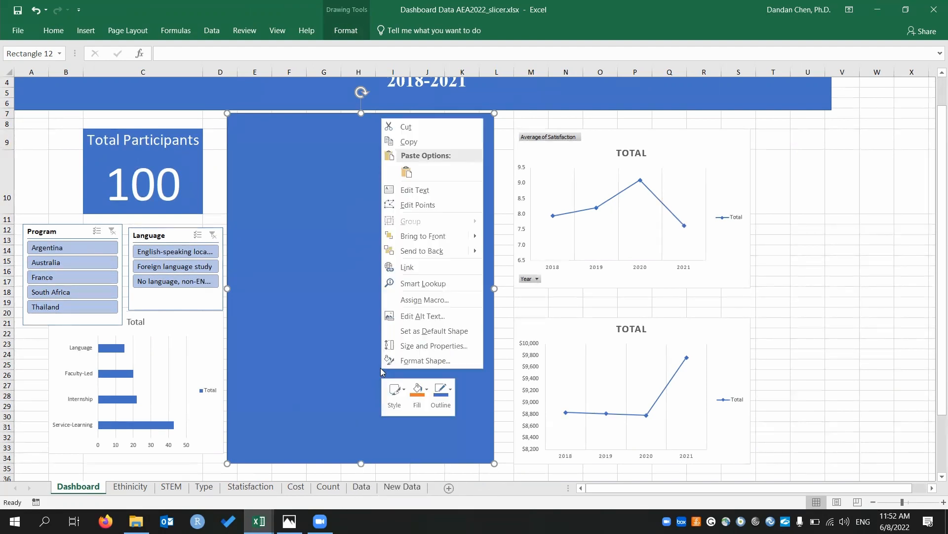
left_click(445, 255)
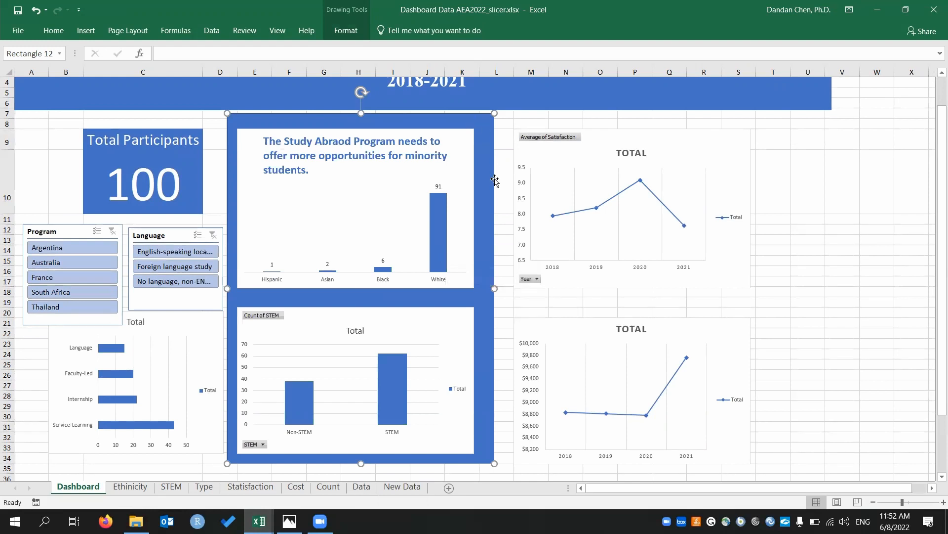